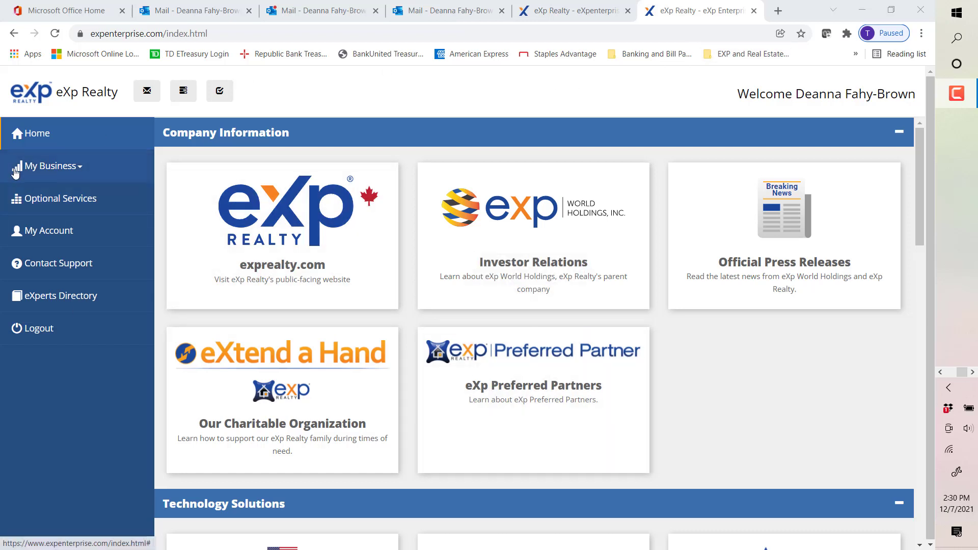
Step: Open the kvCORE platform from the eXp portal and sign in by entering the account password
{"action": "left_click", "coordinate": [41, 204]}
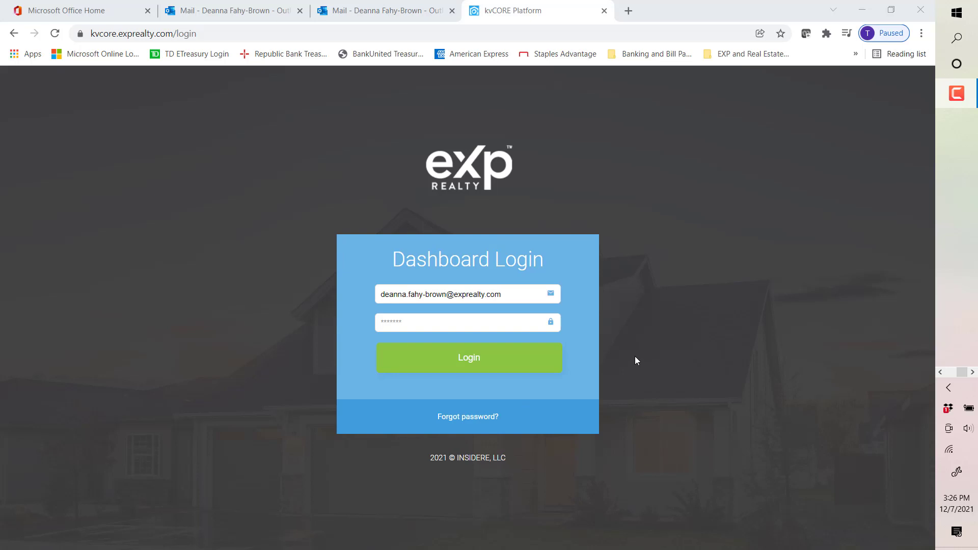
{"action": "left_click", "coordinate": [482, 319]}
{"action": "type", "text": "•••••••••"}
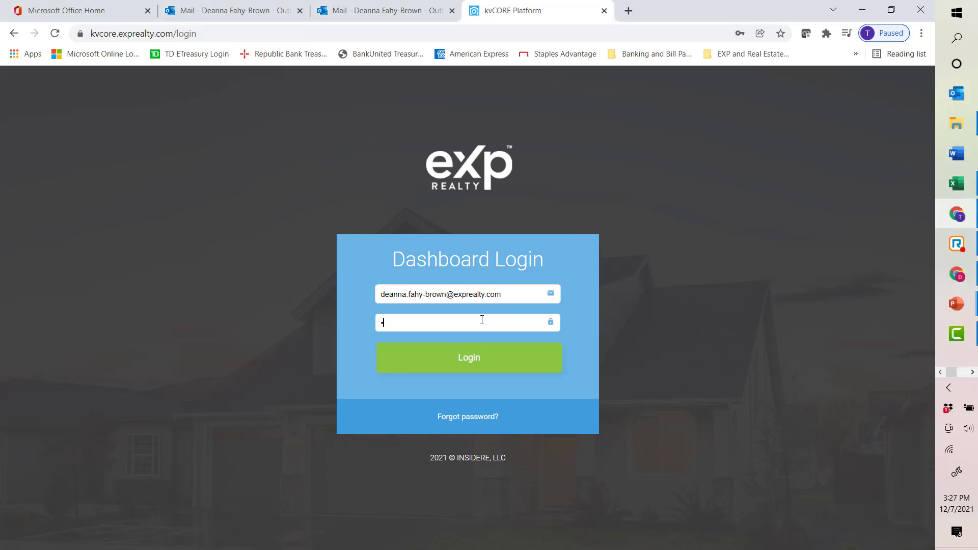
{"action": "type", "text": "••"}
{"action": "left_click", "coordinate": [492, 365]}
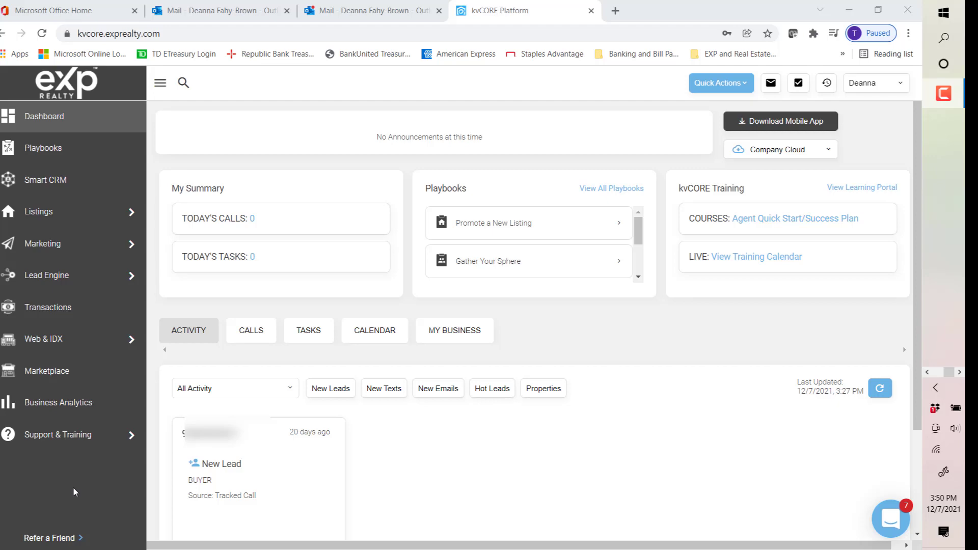
Step: Browse the Playbooks, Smart CRM, Listings, Marketing and Lead Engine sections of the dashboard
{"action": "left_click", "coordinate": [50, 157]}
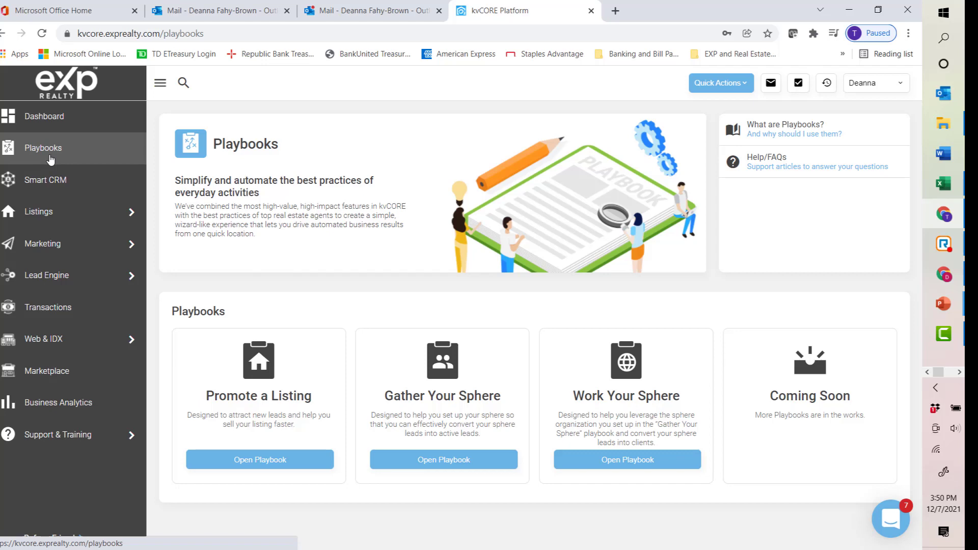
{"action": "left_click", "coordinate": [58, 189]}
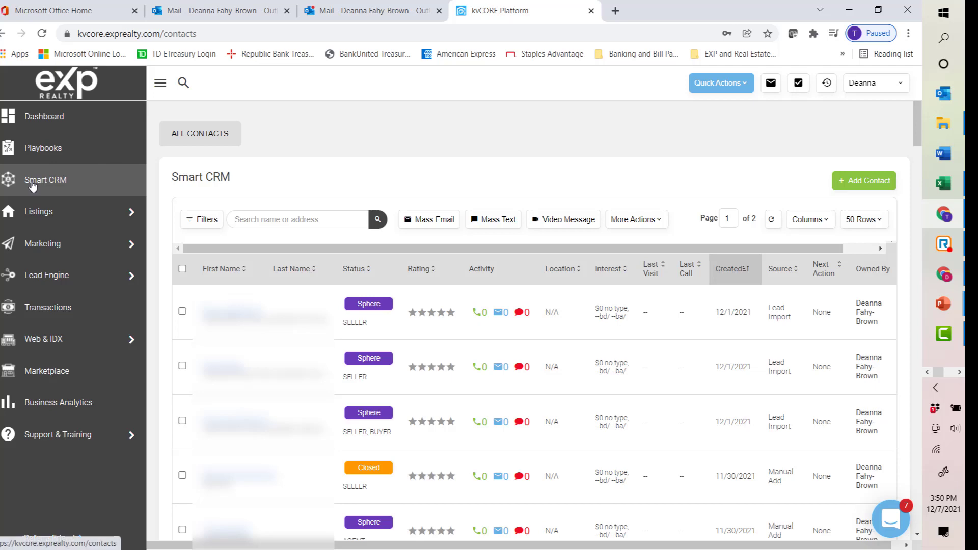
{"action": "left_click", "coordinate": [46, 218]}
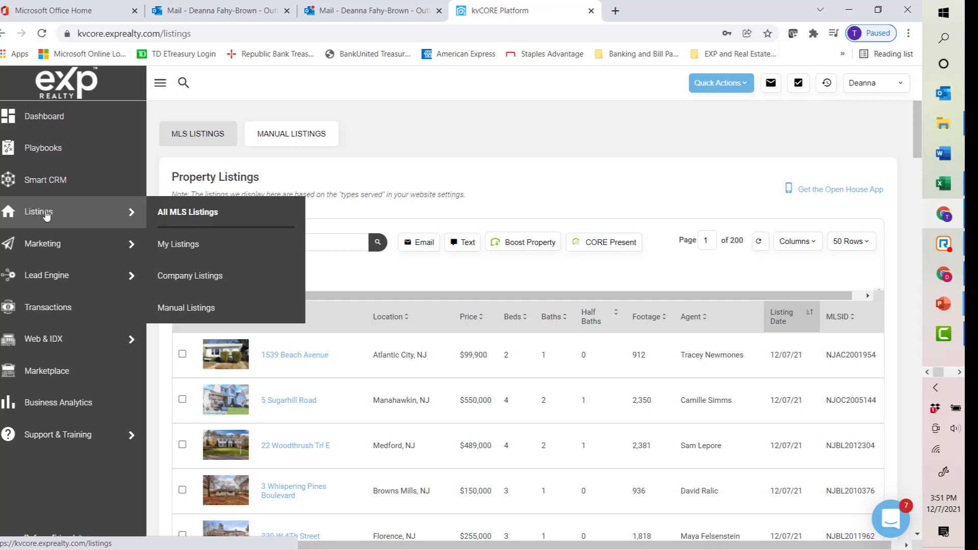
{"action": "left_click", "coordinate": [43, 250]}
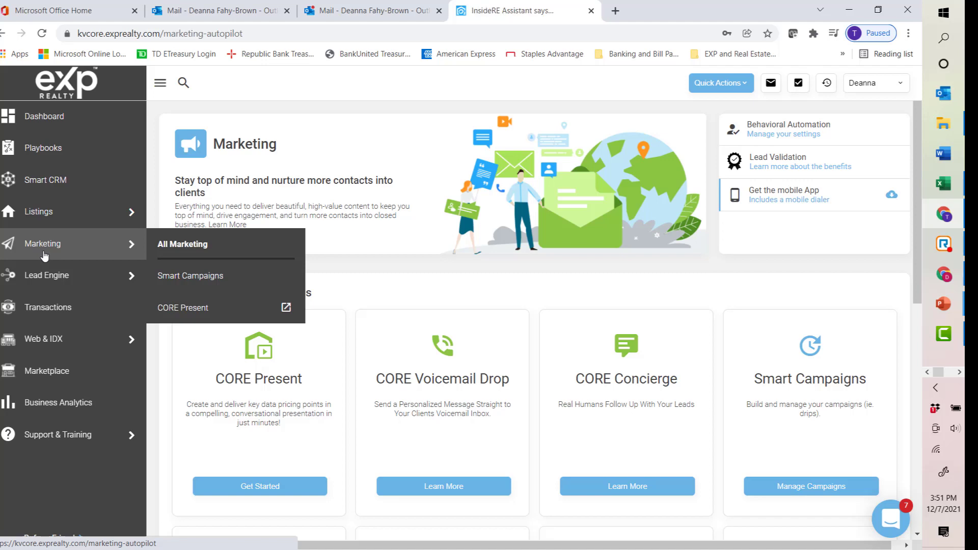
{"action": "left_click", "coordinate": [47, 282]}
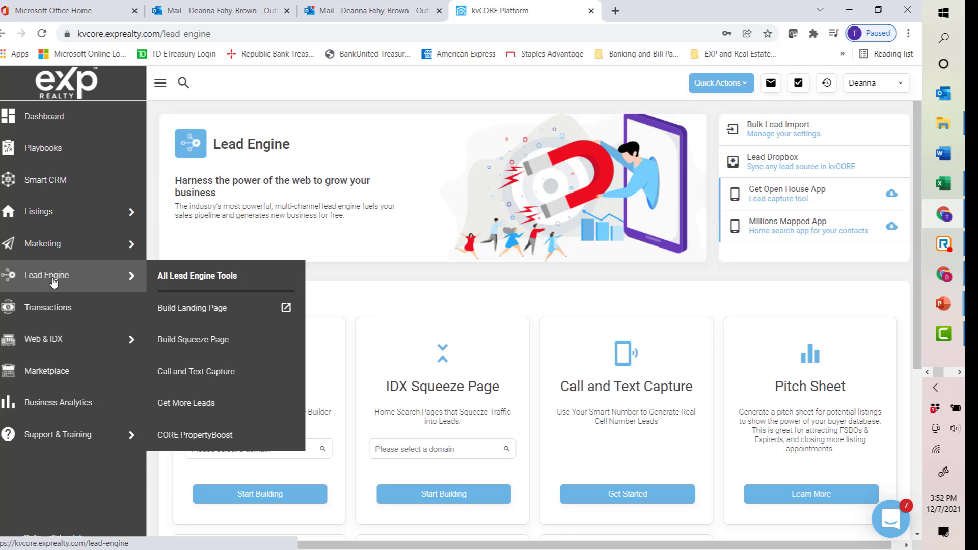
Step: Browse the Transactions, Web & IDX, Marketplace, Business Analytics and Support & Training sections
{"action": "left_click", "coordinate": [58, 302]}
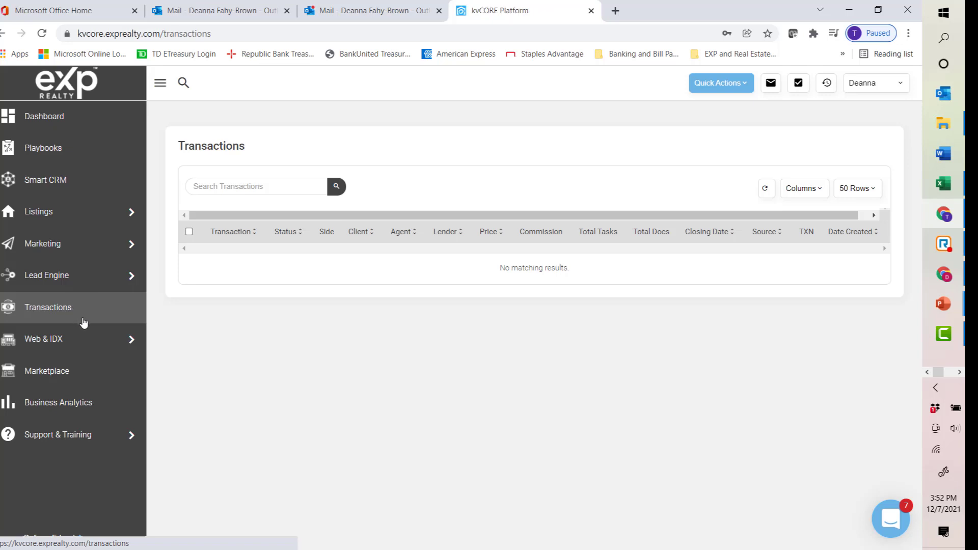
{"action": "left_click", "coordinate": [69, 345]}
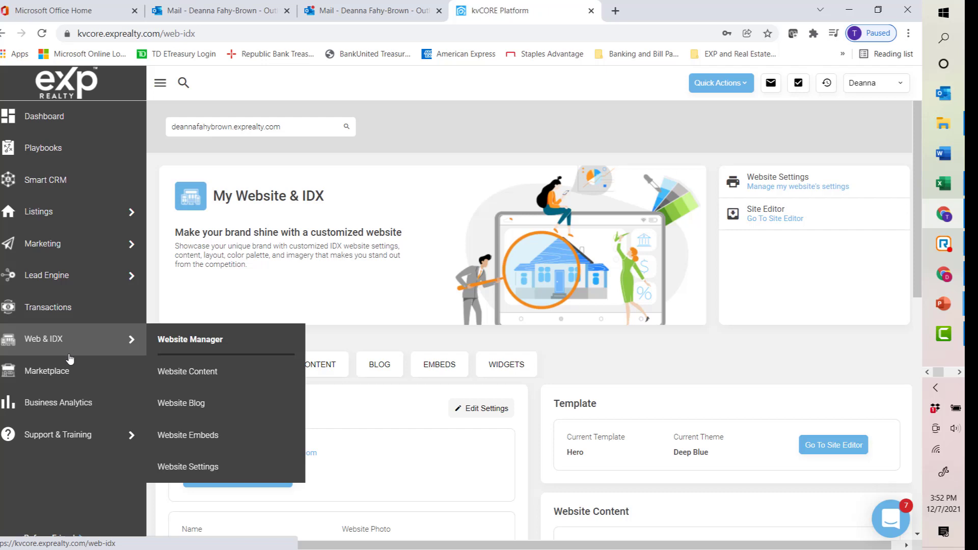
{"action": "left_click", "coordinate": [71, 368]}
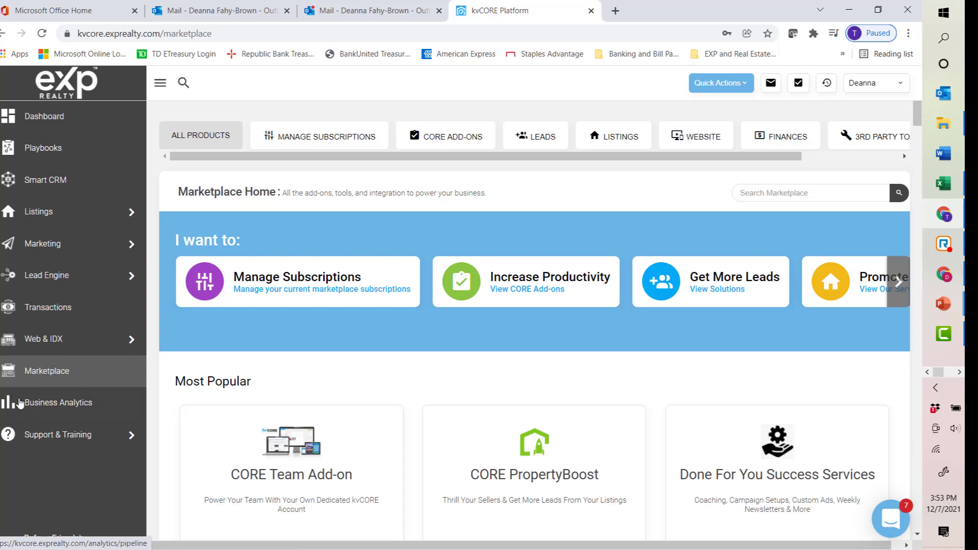
{"action": "left_click", "coordinate": [42, 413]}
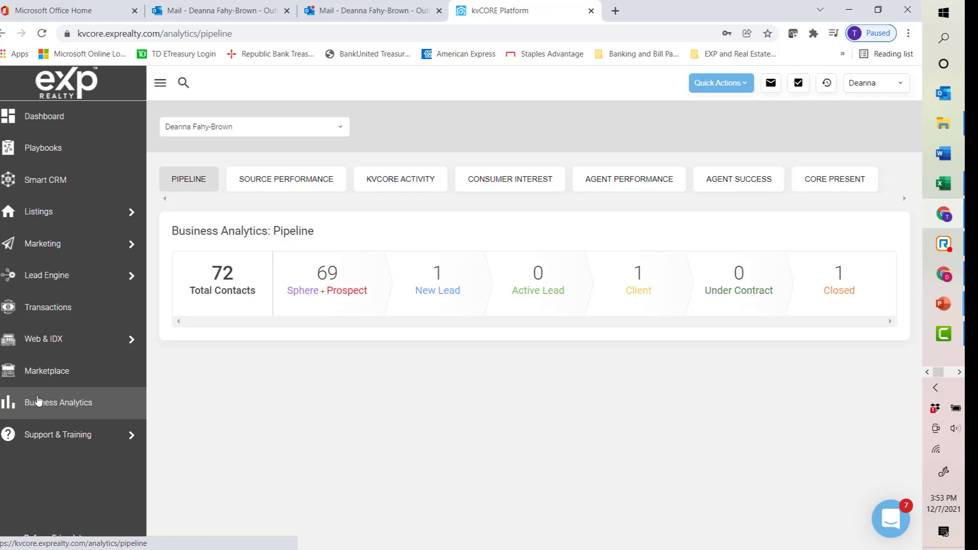
{"action": "left_click", "coordinate": [43, 431]}
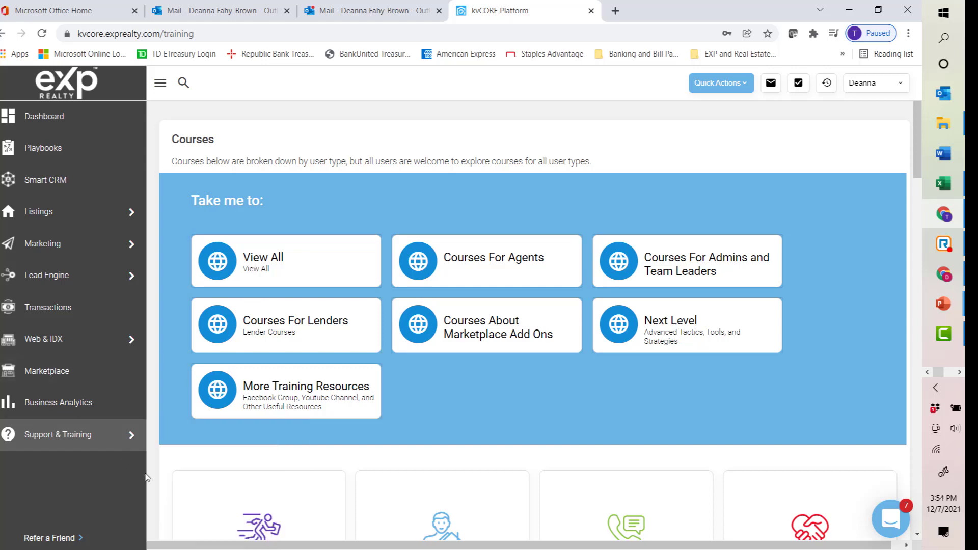
Step: Open the support chat widget, review its help and conversation options, and close it
{"action": "left_click", "coordinate": [891, 525]}
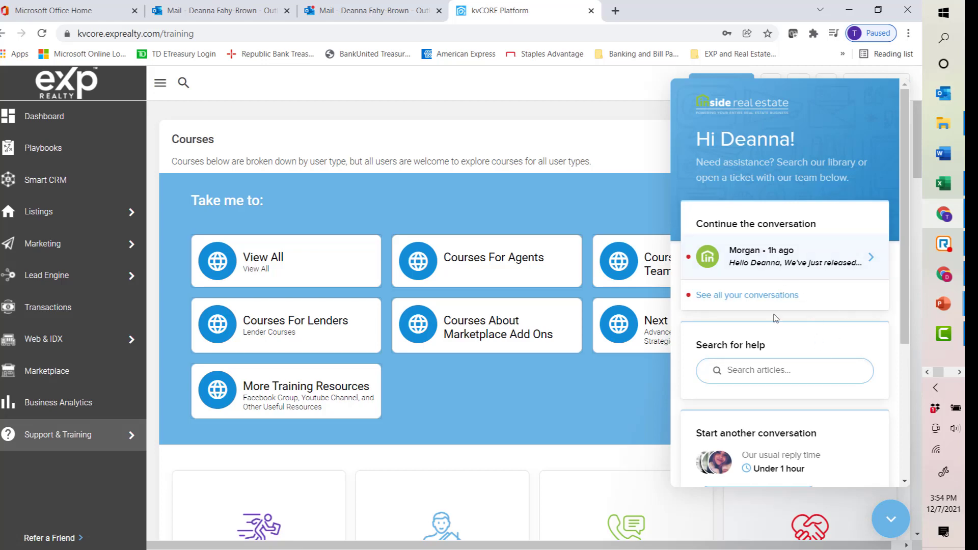
{"action": "scroll", "coordinate": [793, 349], "scroll_direction": "down", "scroll_amount": 1}
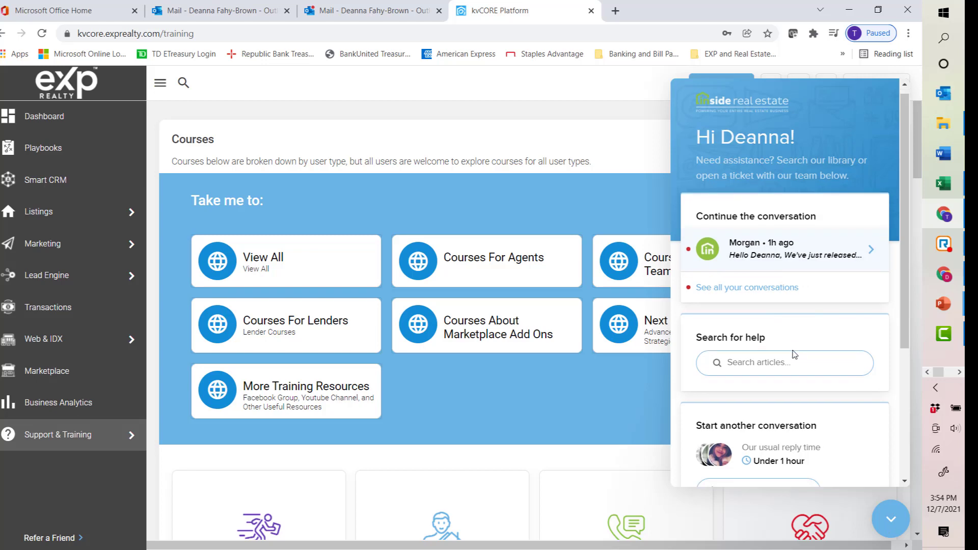
{"action": "scroll", "coordinate": [793, 404], "scroll_direction": "down", "scroll_amount": 1}
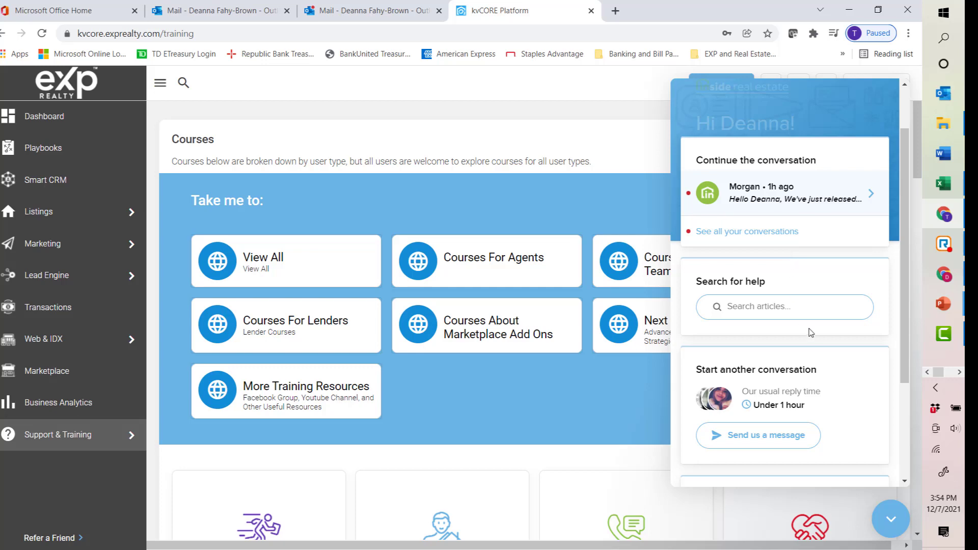
{"action": "left_click", "coordinate": [890, 527]}
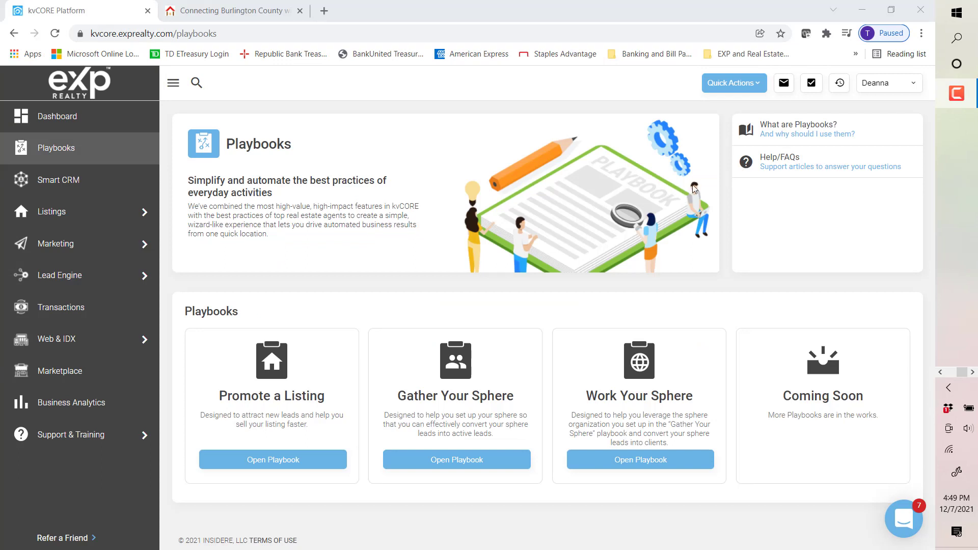
Step: Open the account menu and view the Phone numbers page
{"action": "left_click", "coordinate": [882, 91]}
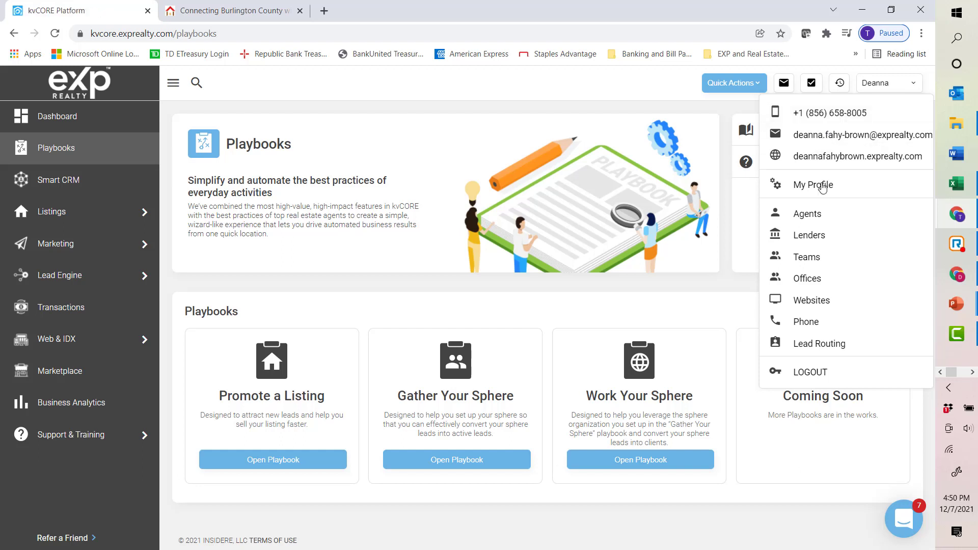
{"action": "left_click", "coordinate": [807, 322]}
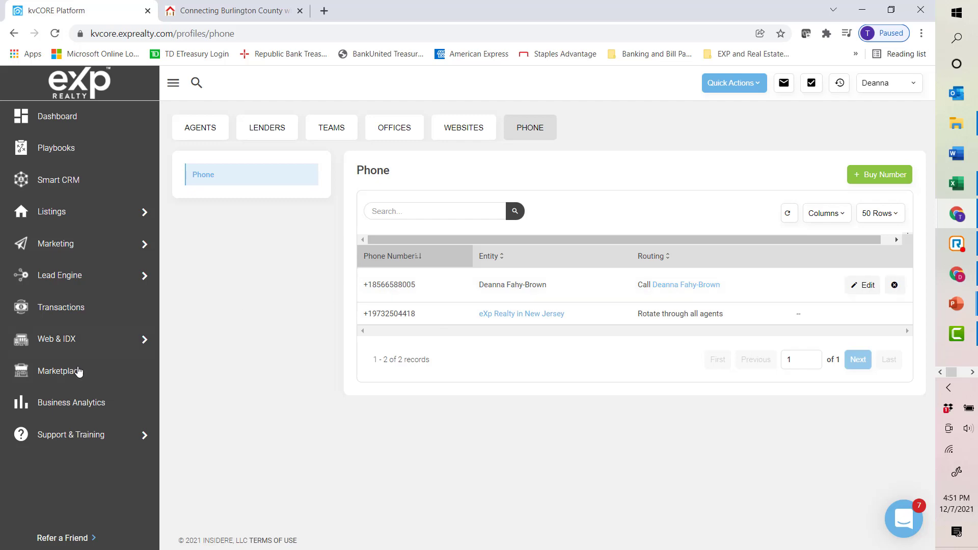
Step: Open the Marketplace and scroll through its add-on products
{"action": "left_click", "coordinate": [63, 382]}
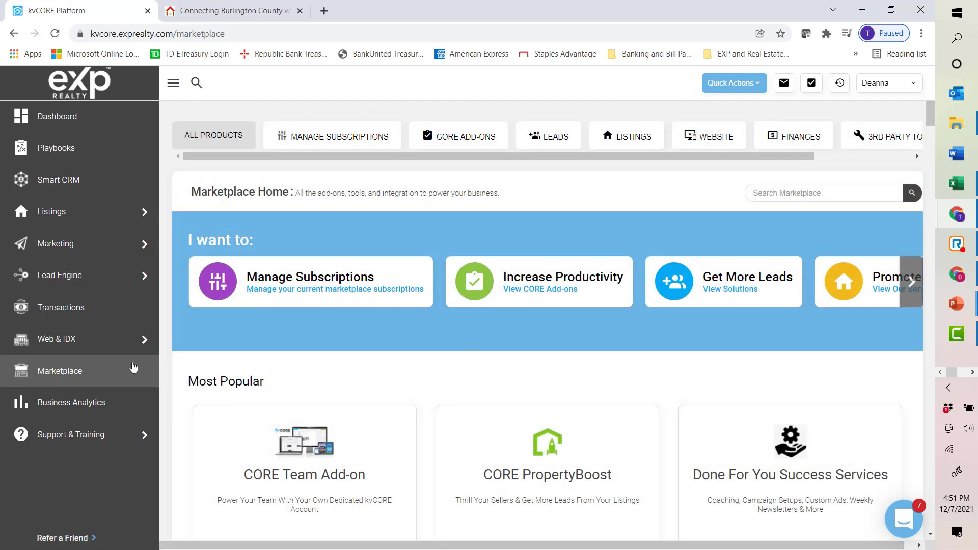
{"action": "scroll", "coordinate": [652, 278], "scroll_direction": "down", "scroll_amount": 7}
{"action": "scroll", "coordinate": [652, 277], "scroll_direction": "down", "scroll_amount": 7}
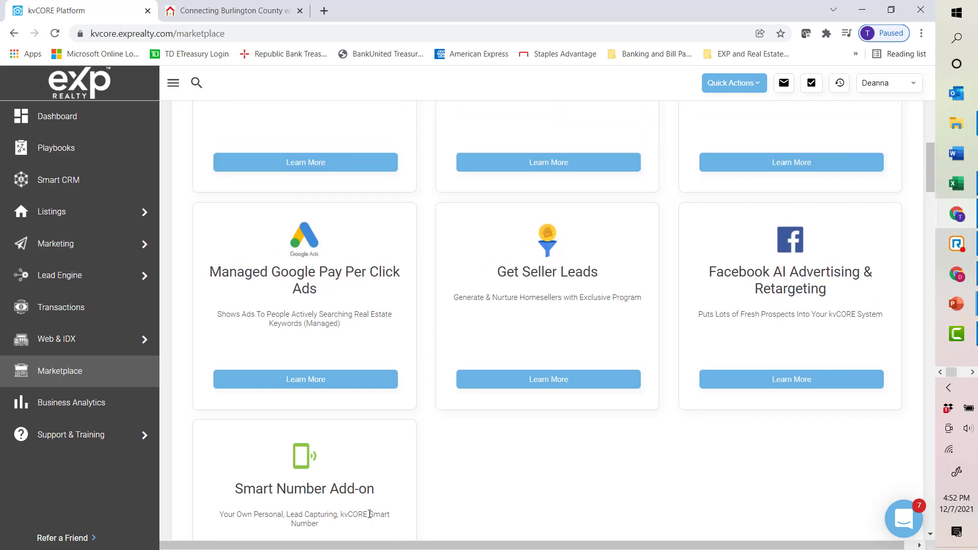
{"action": "scroll", "coordinate": [815, 431], "scroll_direction": "up", "scroll_amount": 10}
{"action": "scroll", "coordinate": [814, 437], "scroll_direction": "up", "scroll_amount": 5}
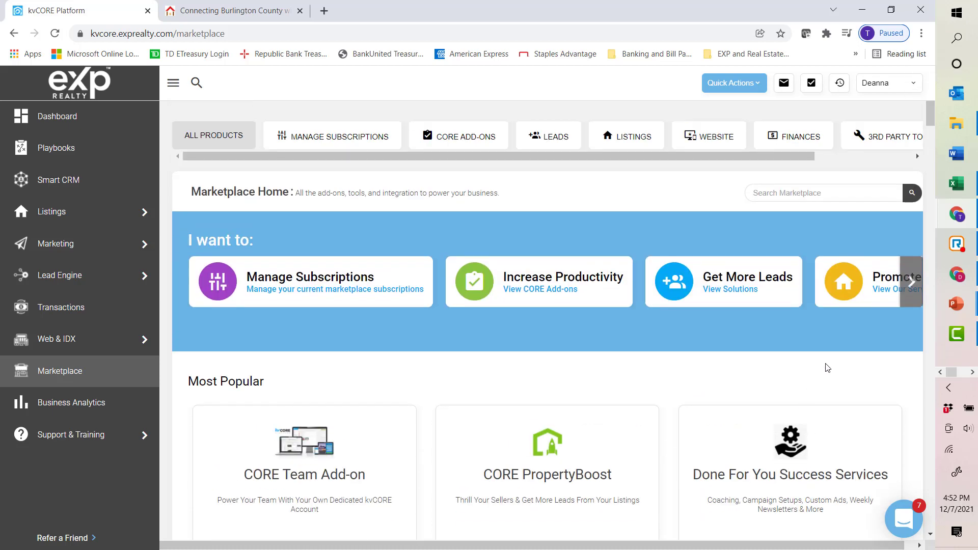
Step: Open the personal agent website from the account menu and scroll through its sections
{"action": "left_click", "coordinate": [885, 93]}
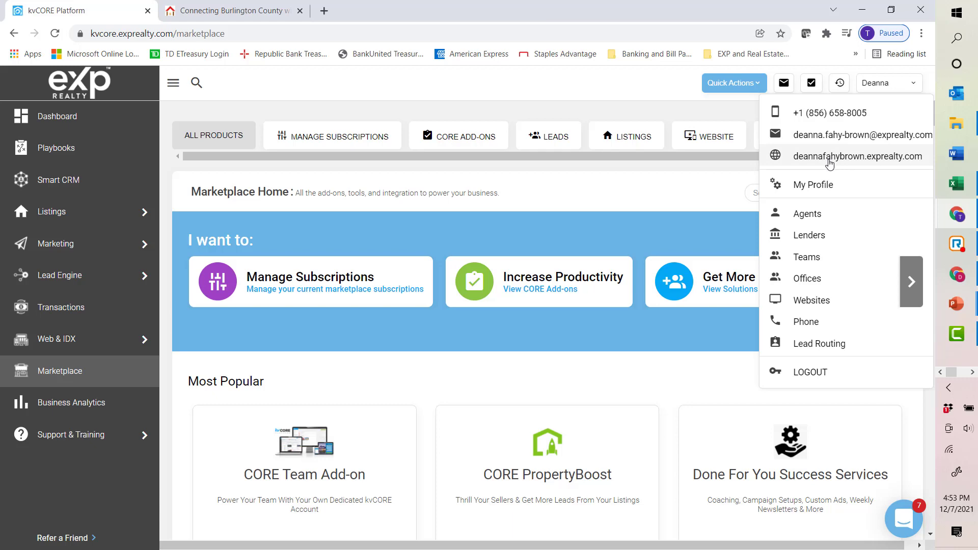
{"action": "left_click", "coordinate": [830, 158]}
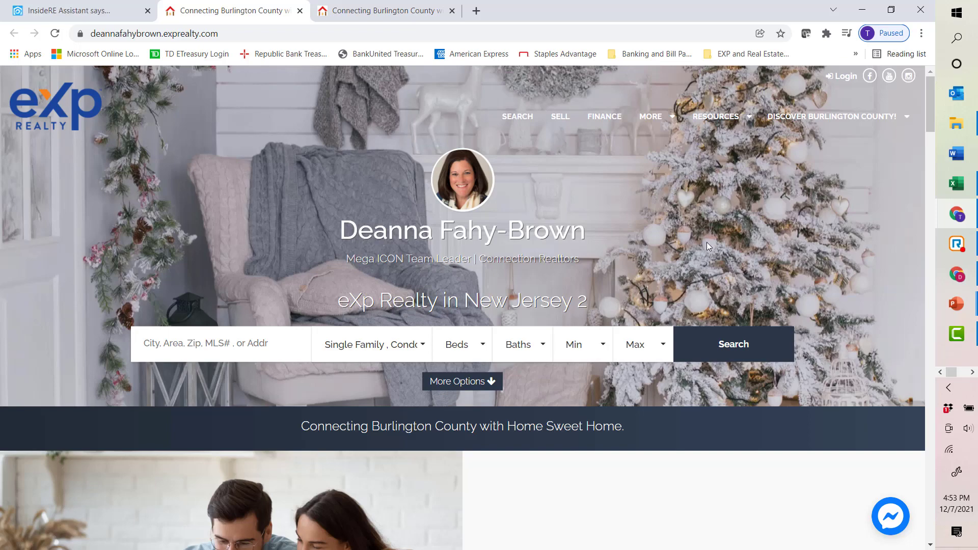
{"action": "scroll", "coordinate": [806, 237], "scroll_direction": "down", "scroll_amount": 13}
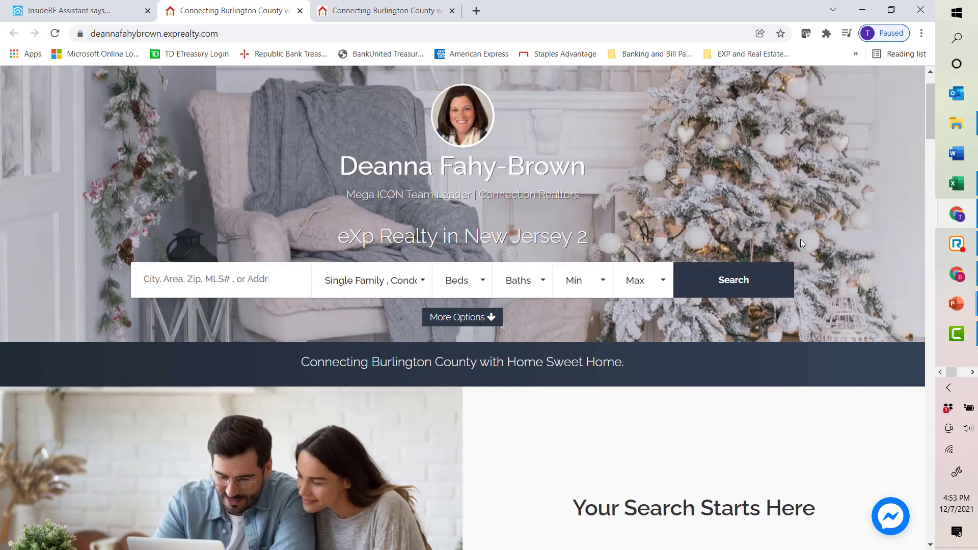
{"action": "scroll", "coordinate": [698, 264], "scroll_direction": "down", "scroll_amount": 13}
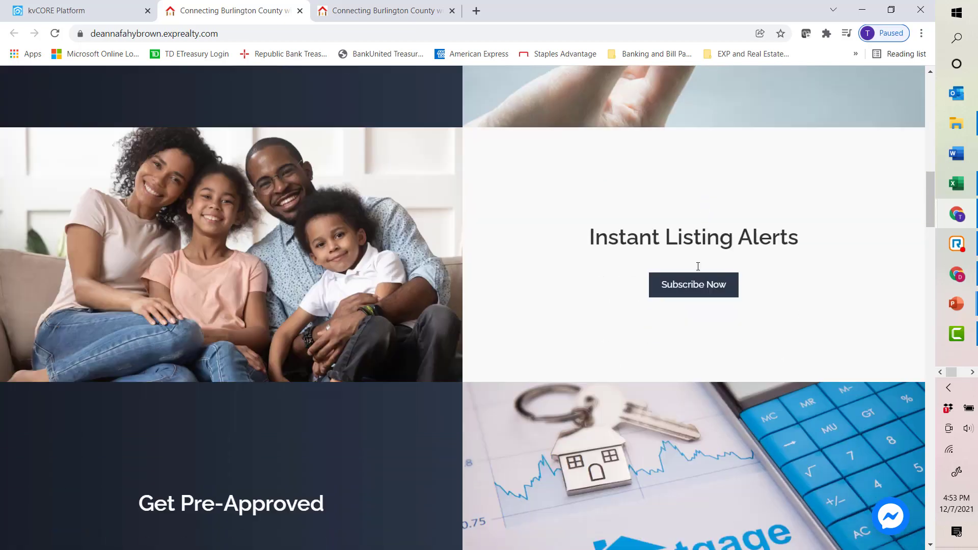
{"action": "scroll", "coordinate": [651, 271], "scroll_direction": "down", "scroll_amount": 17}
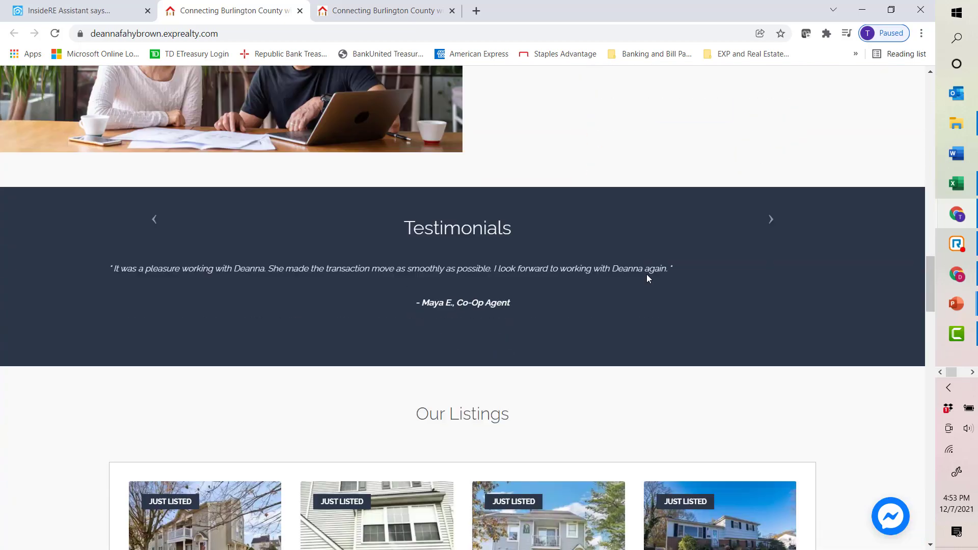
{"action": "scroll", "coordinate": [643, 277], "scroll_direction": "down", "scroll_amount": 20}
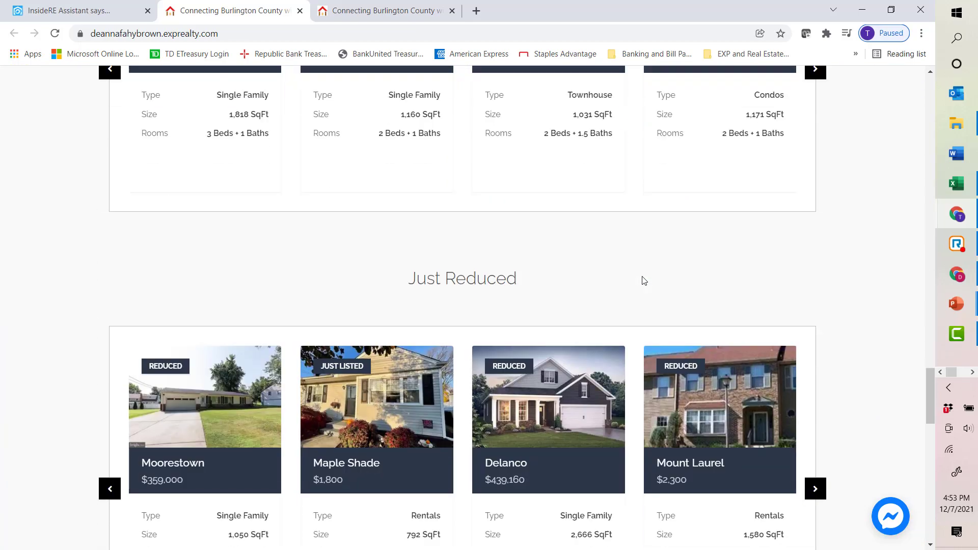
{"action": "scroll", "coordinate": [645, 285], "scroll_direction": "down", "scroll_amount": 4}
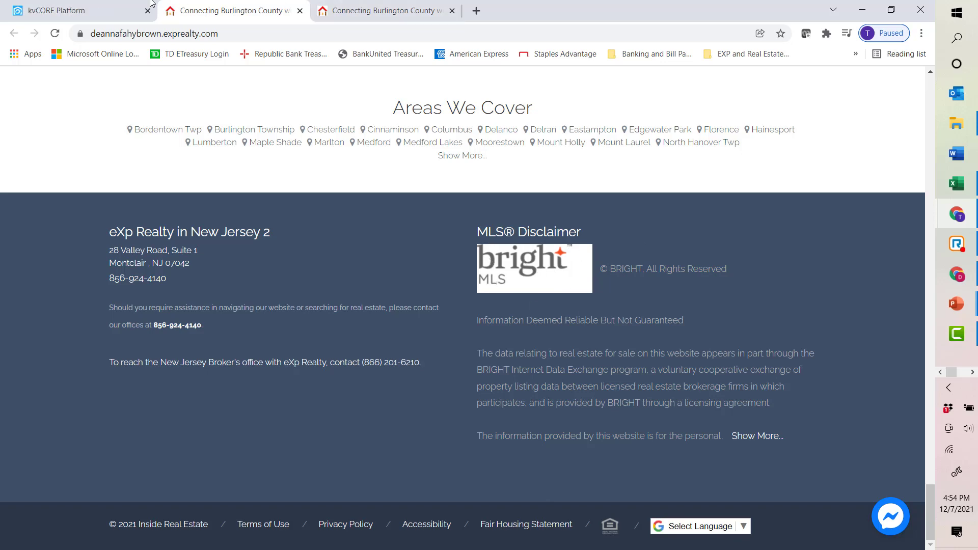
Step: Return to the kvCORE tab and open My Profile from the account menu
{"action": "left_click", "coordinate": [82, 10]}
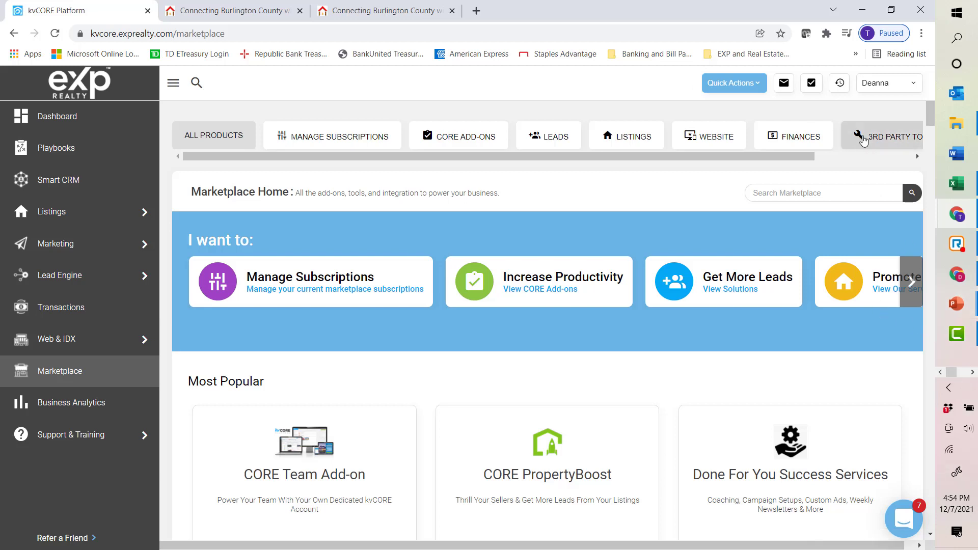
{"action": "left_click", "coordinate": [870, 88]}
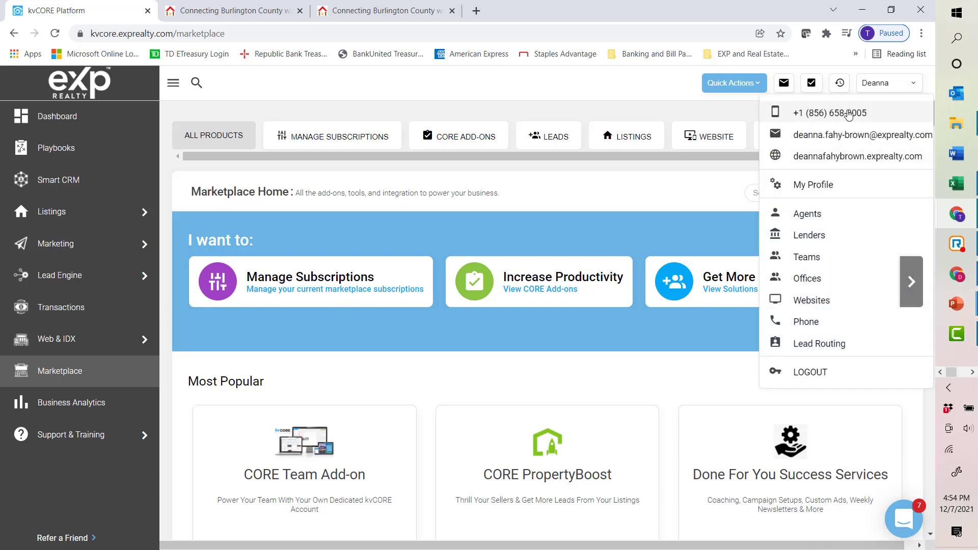
{"action": "left_click", "coordinate": [826, 189]}
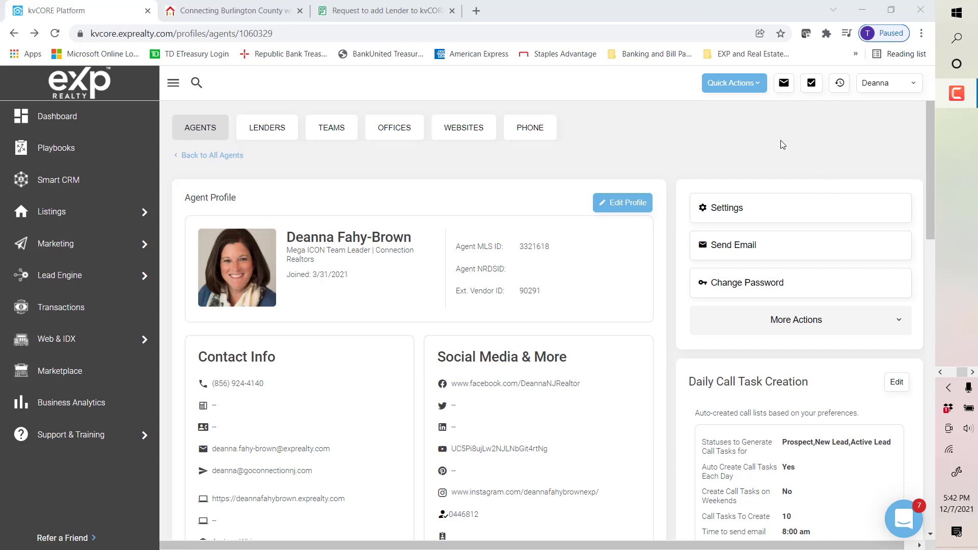
Step: Open the agent profile in edit mode and move to the end of the title field
{"action": "scroll", "coordinate": [777, 148], "scroll_direction": "down", "scroll_amount": 1}
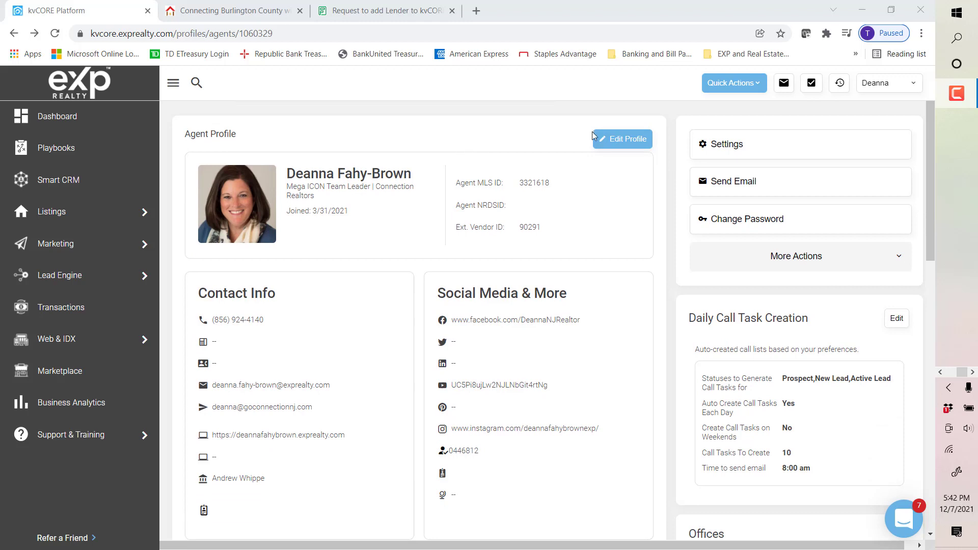
{"action": "left_click", "coordinate": [635, 142]}
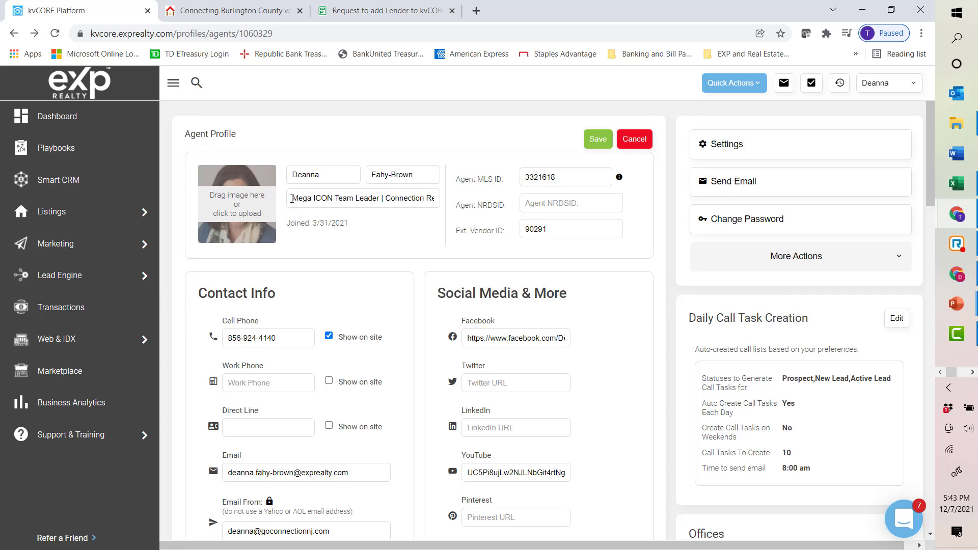
{"action": "left_click", "coordinate": [382, 200]}
{"action": "key", "text": "End"}
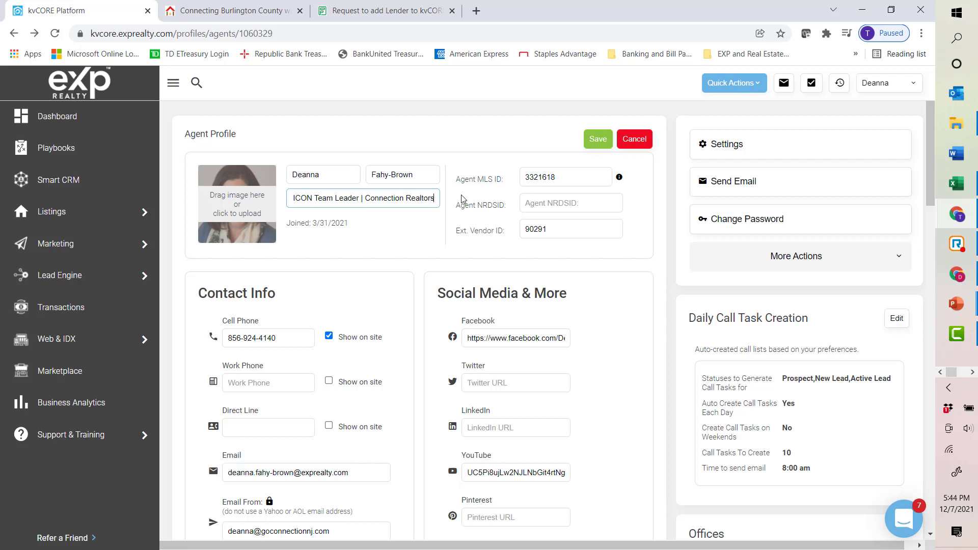
Step: Compare the personal website header with the profile form, then scroll through the profile's contact fields
{"action": "left_click", "coordinate": [234, 7]}
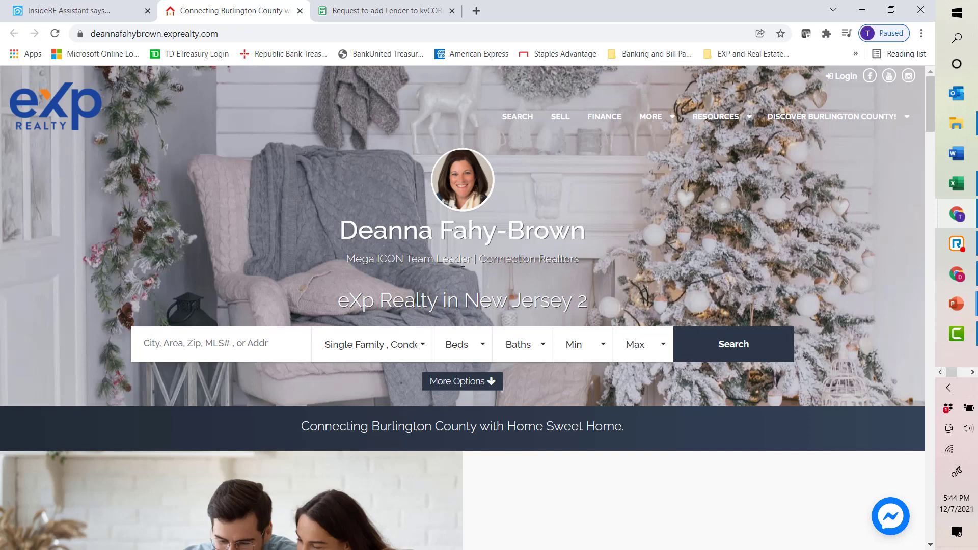
{"action": "left_click", "coordinate": [84, 9]}
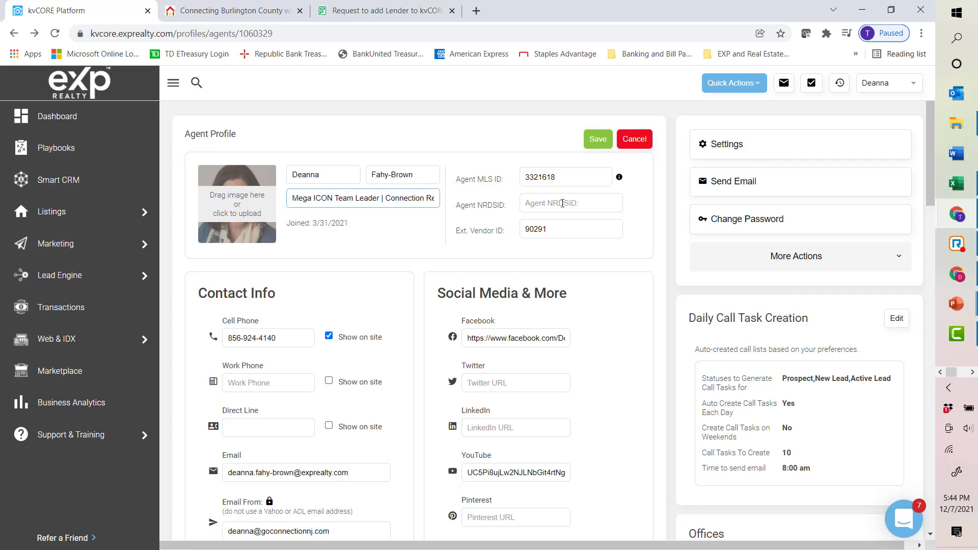
{"action": "left_click", "coordinate": [556, 231]}
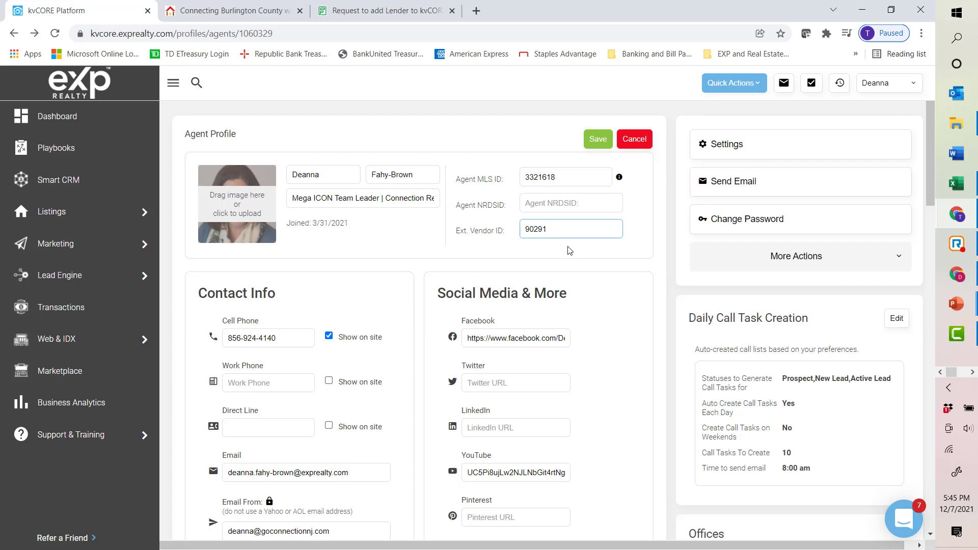
{"action": "scroll", "coordinate": [567, 252], "scroll_direction": "down", "scroll_amount": 1}
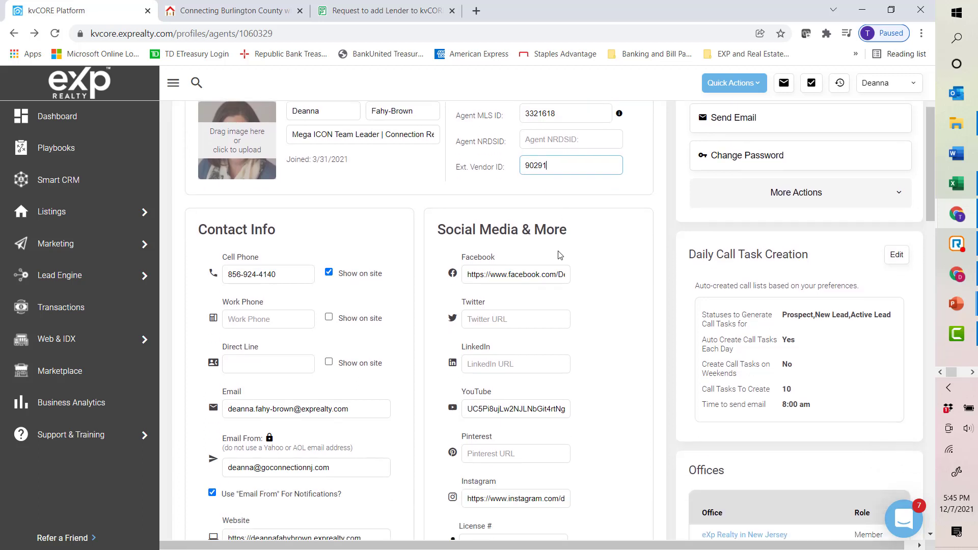
{"action": "scroll", "coordinate": [559, 255], "scroll_direction": "down", "scroll_amount": 1}
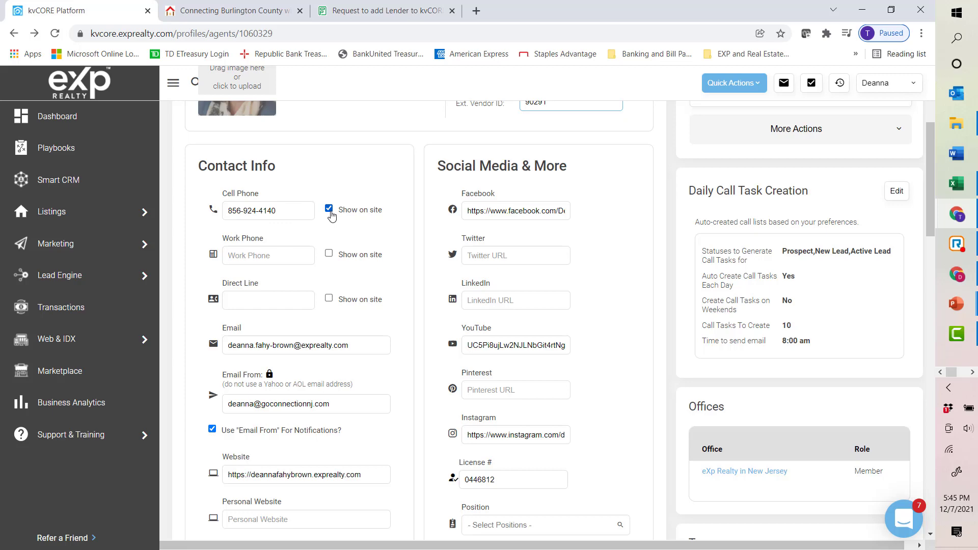
Step: Open the listings search page on the personal website, then return to the profile form
{"action": "left_click", "coordinate": [237, 10]}
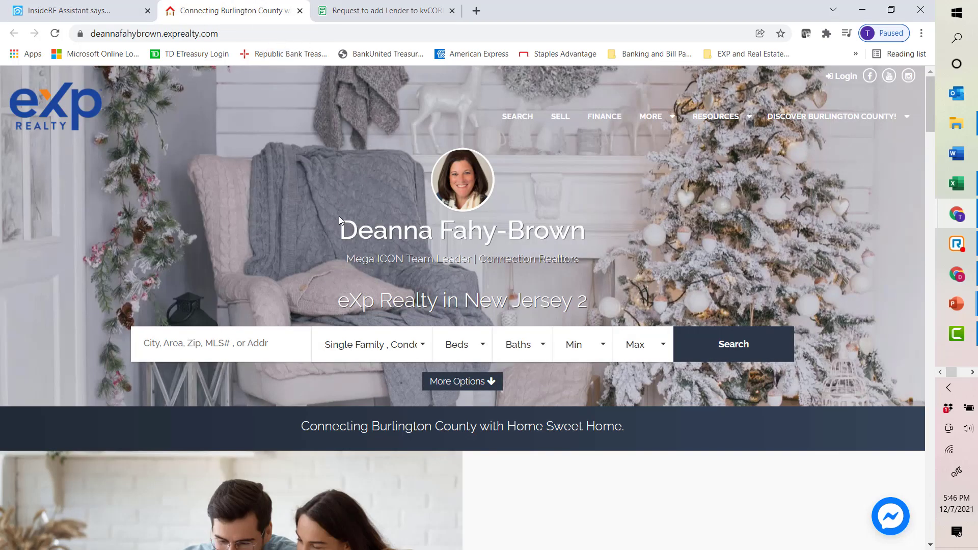
{"action": "left_click", "coordinate": [523, 121]}
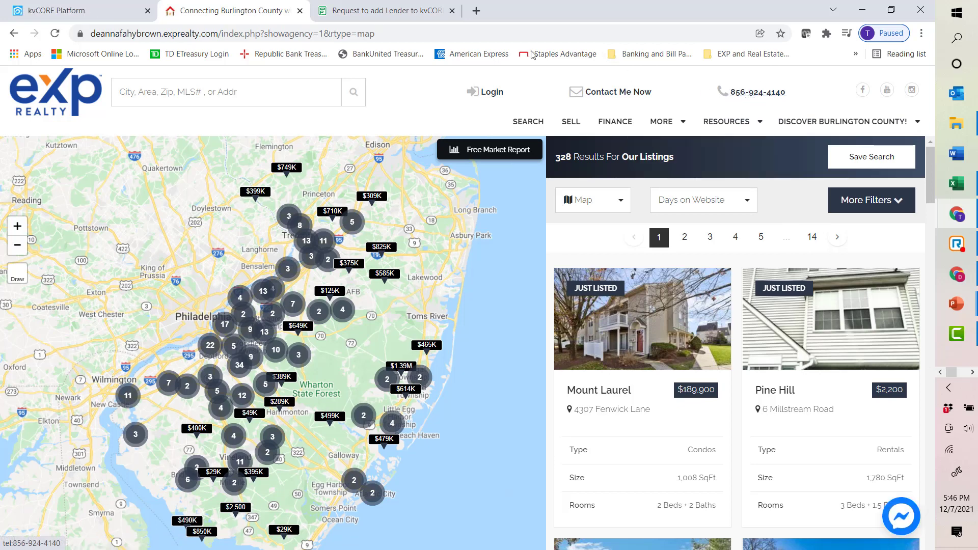
{"action": "left_click", "coordinate": [90, 13]}
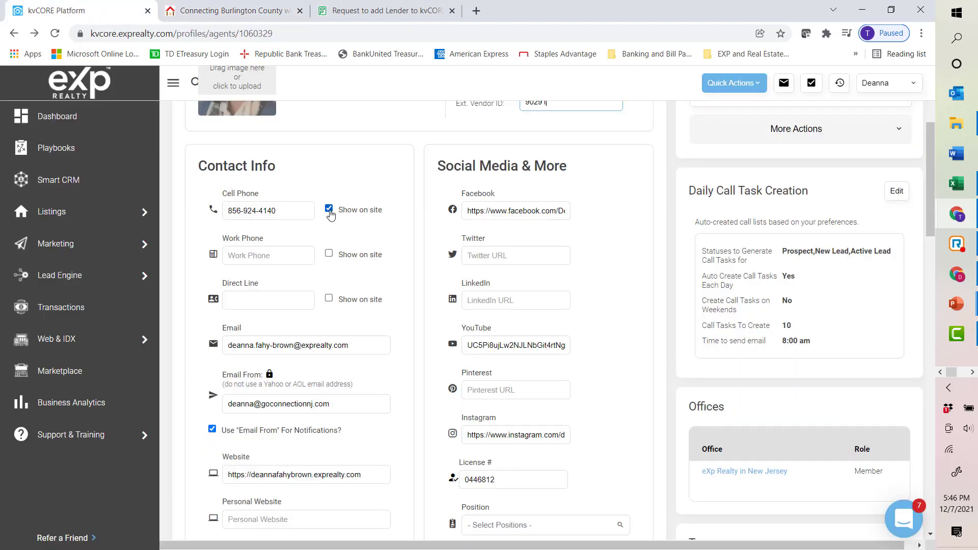
Step: Open the Email From options in the profile and scroll down to the Lender field
{"action": "scroll", "coordinate": [321, 255], "scroll_direction": "down", "scroll_amount": 1}
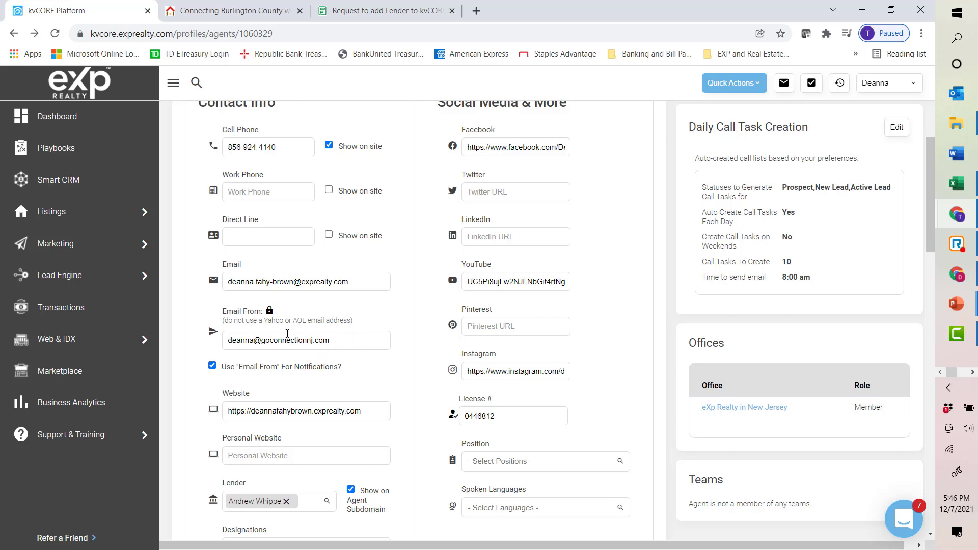
{"action": "left_click", "coordinate": [343, 342]}
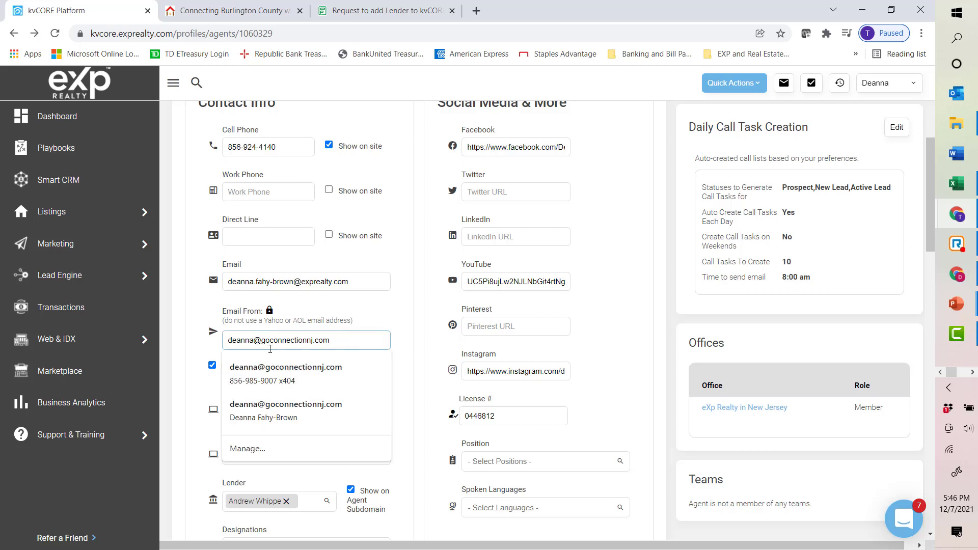
{"action": "left_click", "coordinate": [204, 355]}
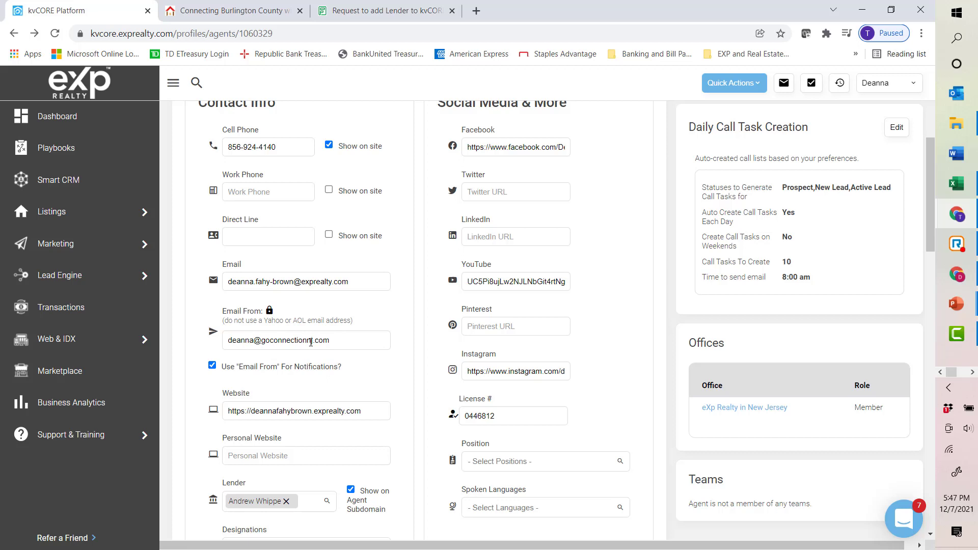
{"action": "scroll", "coordinate": [306, 346], "scroll_direction": "down", "scroll_amount": 1}
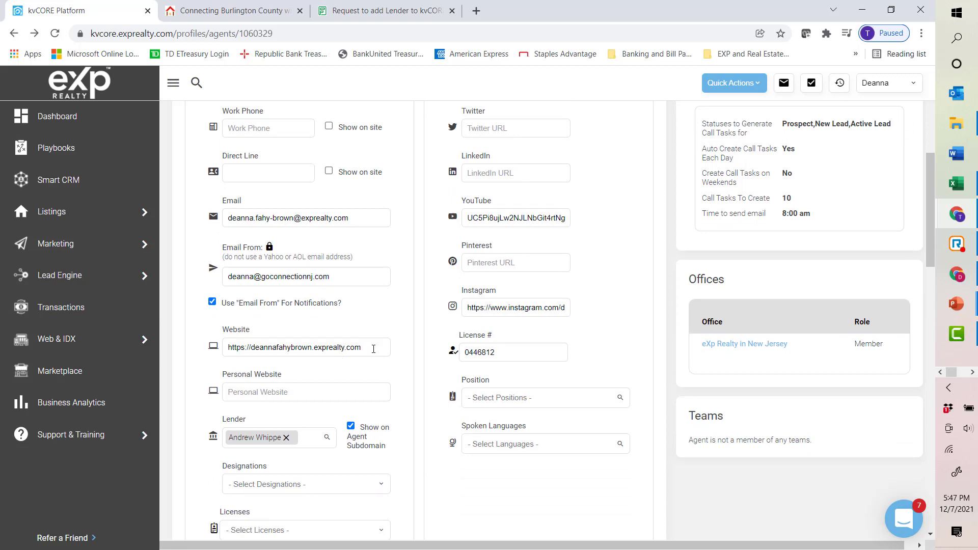
{"action": "scroll", "coordinate": [374, 349], "scroll_direction": "down", "scroll_amount": 1}
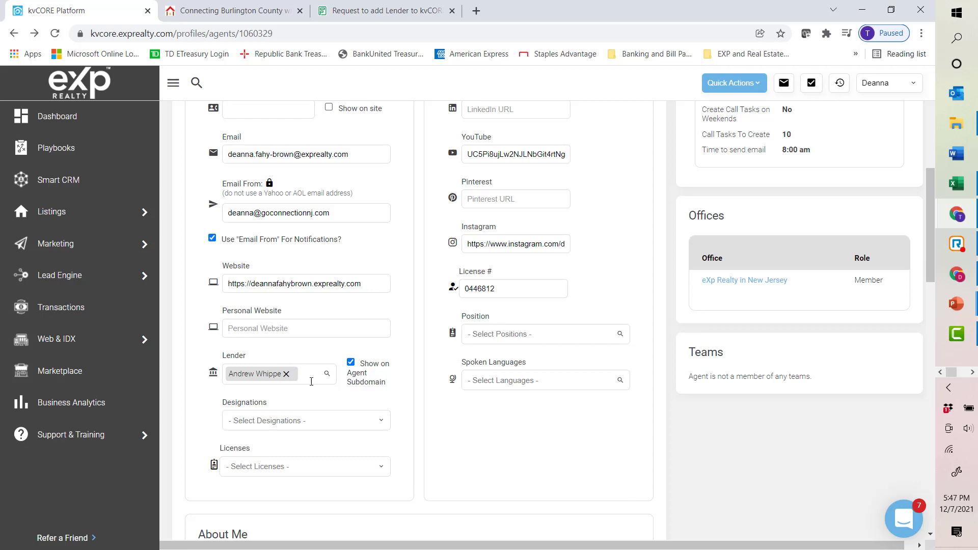
Step: View the Finance lenders page on the personal website, then return to the profile and scroll down
{"action": "left_click", "coordinate": [206, 10]}
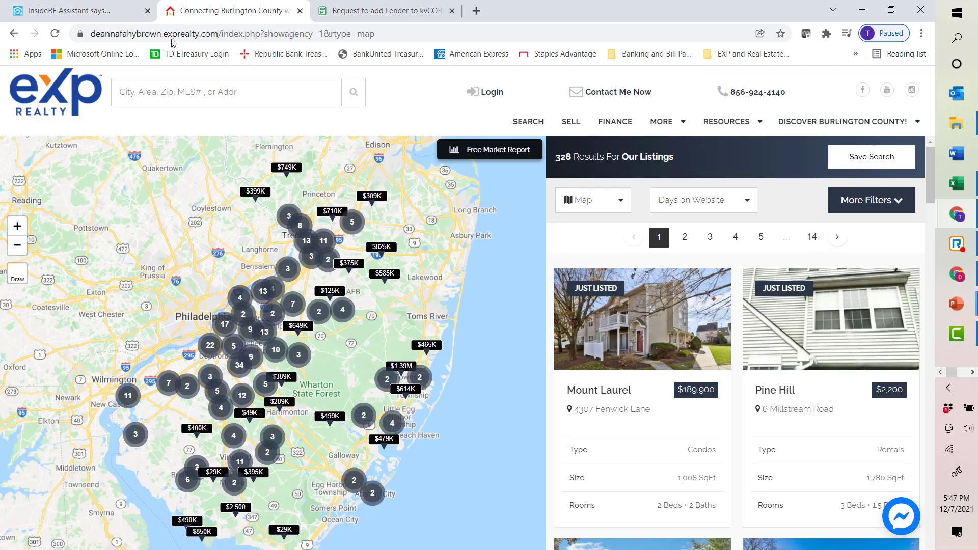
{"action": "left_click", "coordinate": [14, 33]}
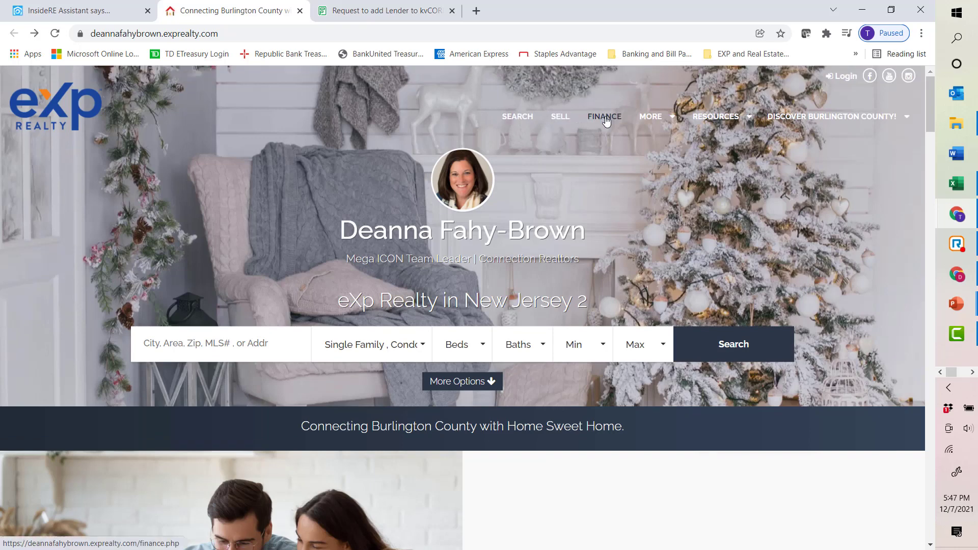
{"action": "left_click", "coordinate": [606, 118]}
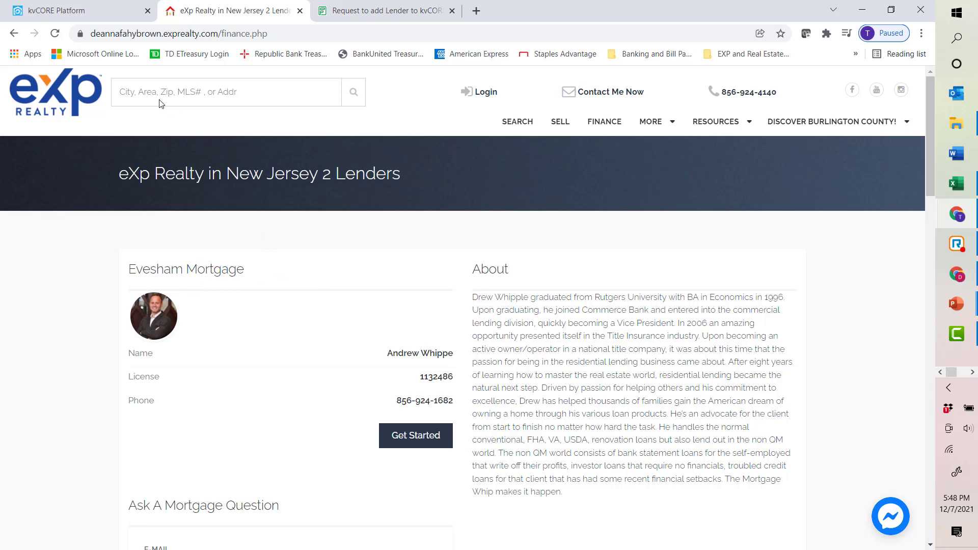
{"action": "key", "text": "F10"}
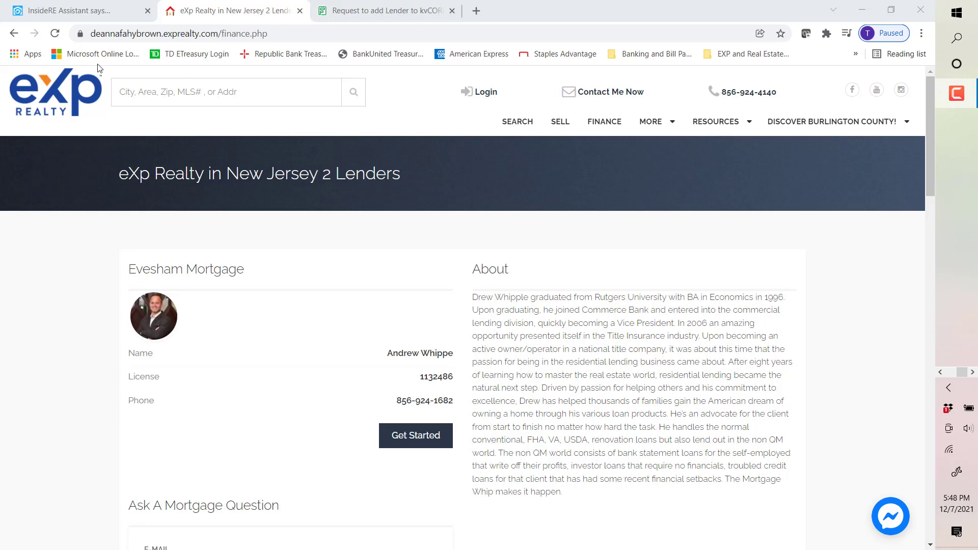
{"action": "left_click", "coordinate": [83, 12]}
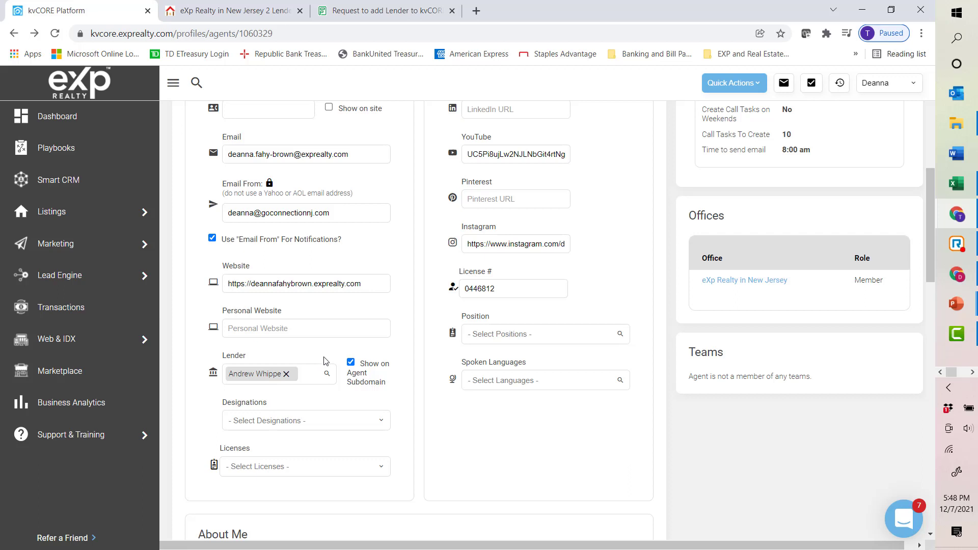
{"action": "scroll", "coordinate": [353, 352], "scroll_direction": "down", "scroll_amount": 1}
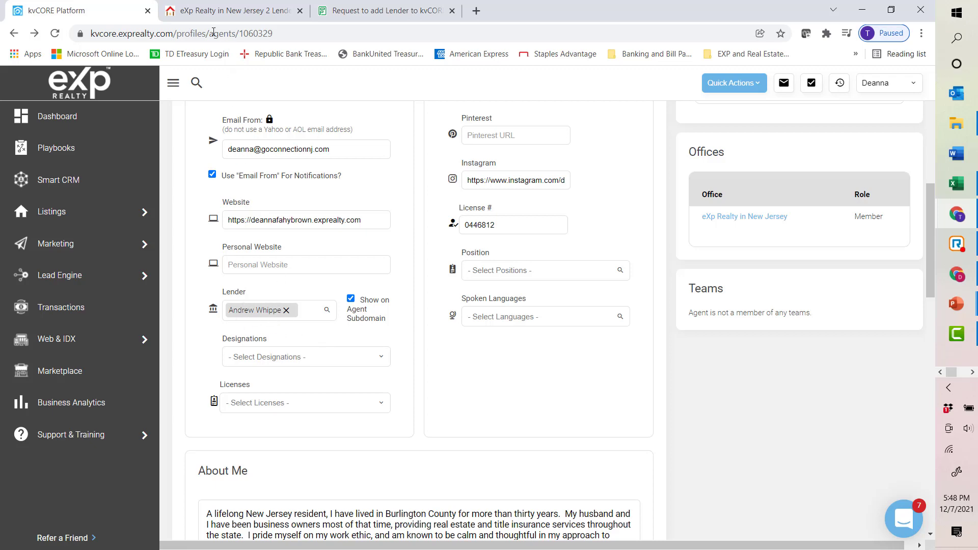
Step: Revisit the website's home page, then scroll the profile form back up to the contact section
{"action": "left_click", "coordinate": [231, 11]}
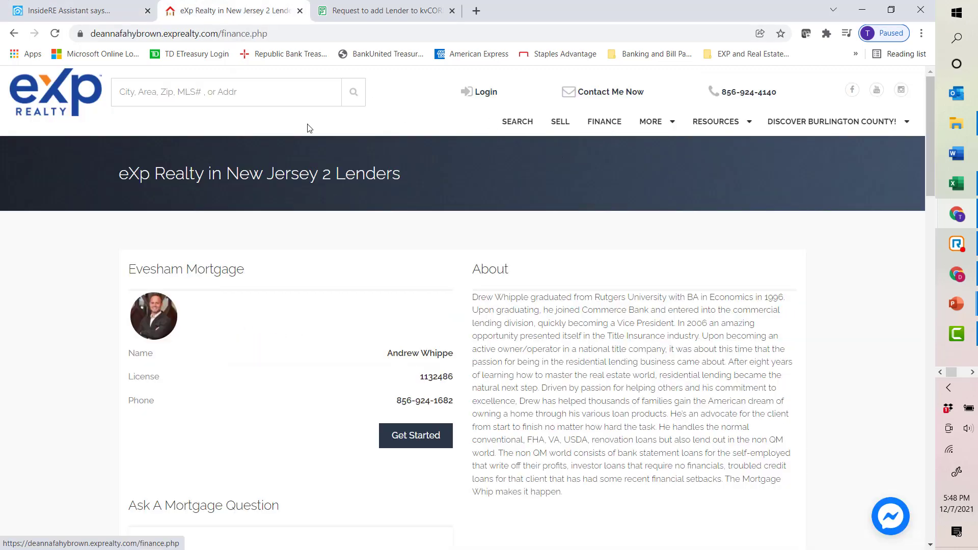
{"action": "mouse_move", "coordinate": [661, 138]}
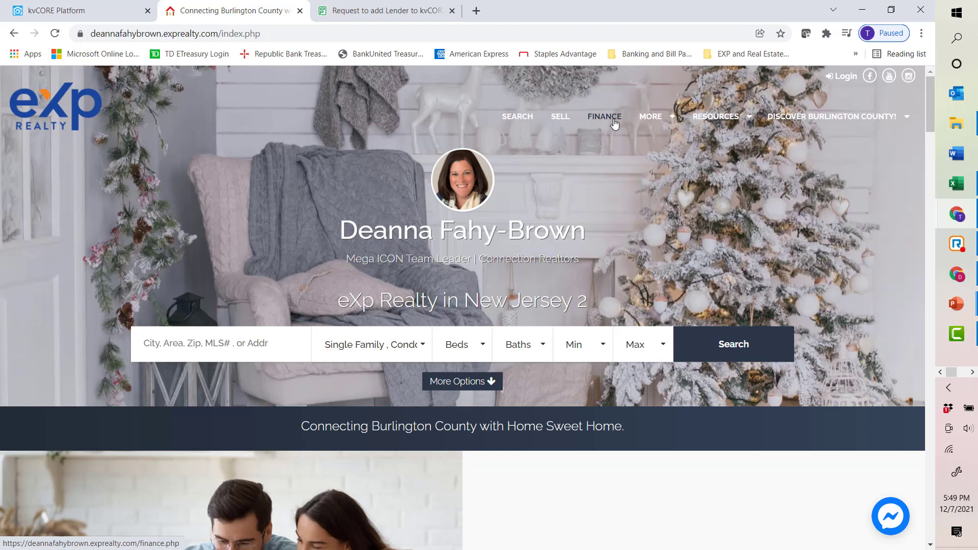
{"action": "mouse_move", "coordinate": [726, 121]}
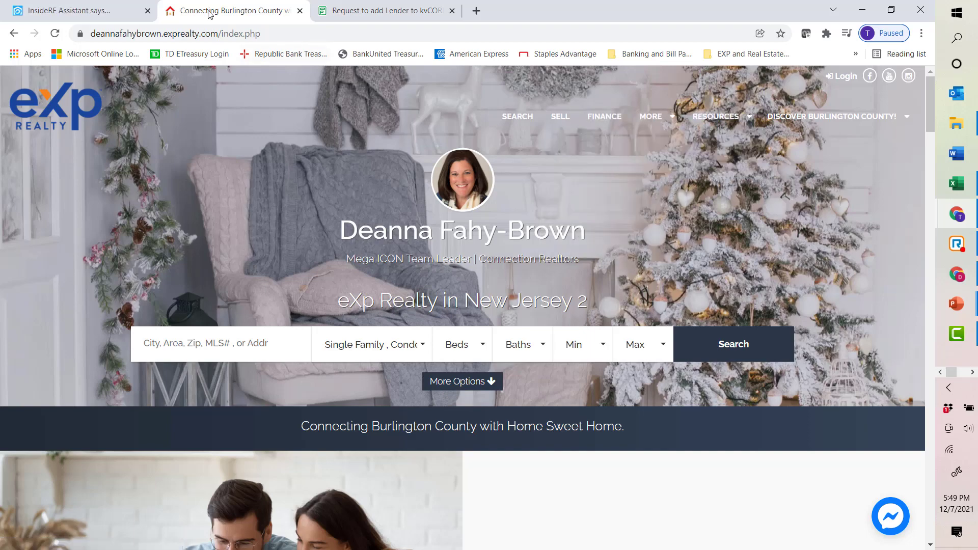
{"action": "left_click", "coordinate": [67, 10]}
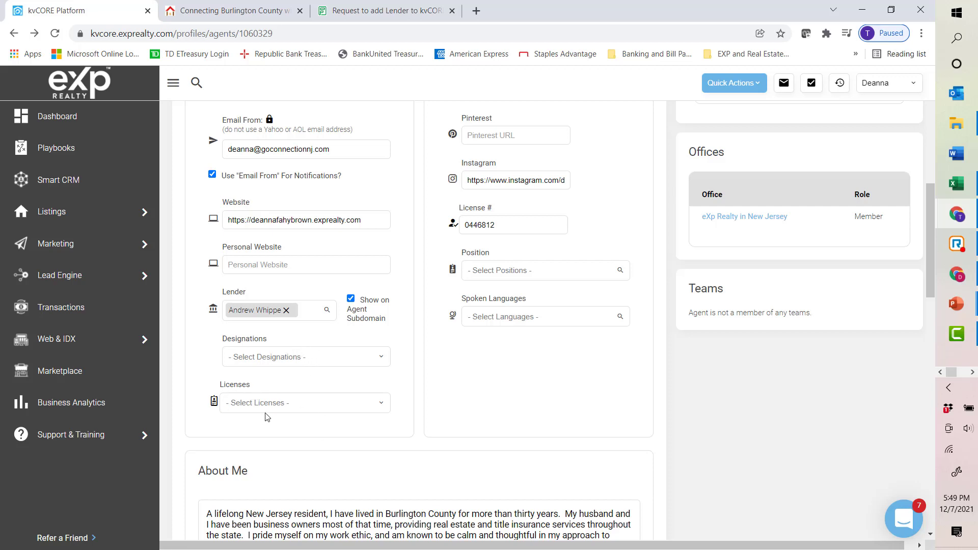
{"action": "scroll", "coordinate": [285, 421], "scroll_direction": "up", "scroll_amount": 3}
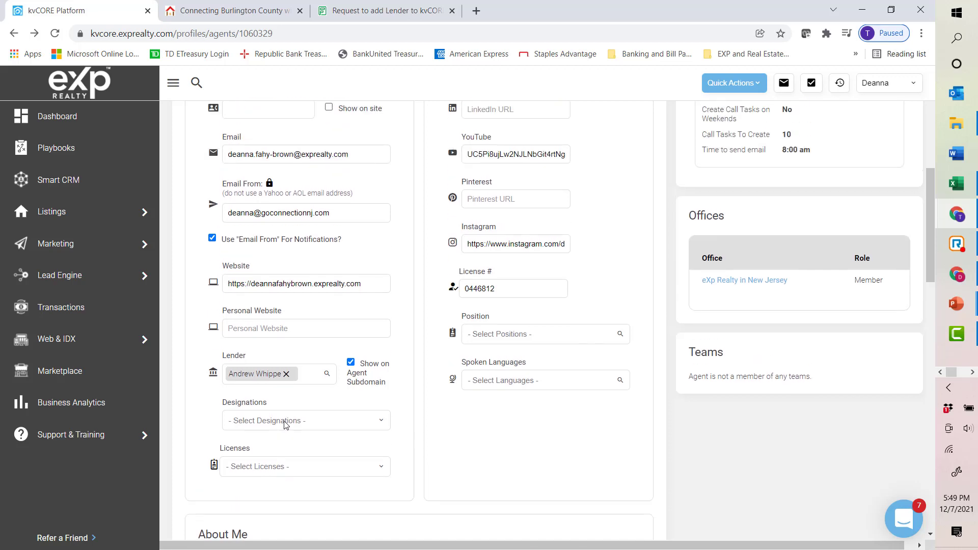
{"action": "scroll", "coordinate": [287, 423], "scroll_direction": "up", "scroll_amount": 3}
{"action": "scroll", "coordinate": [265, 320], "scroll_direction": "up", "scroll_amount": 1}
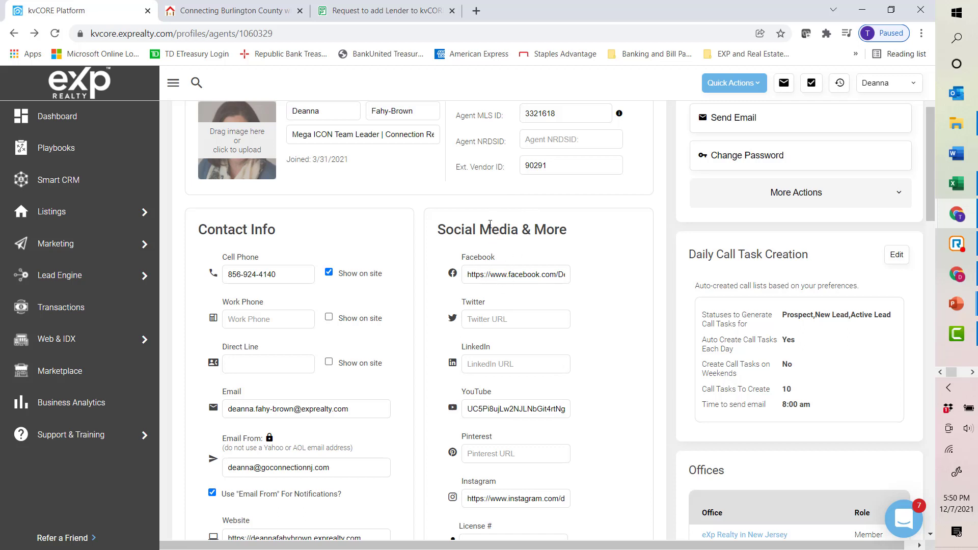
Step: Open facebook.com in a new browser tab
{"action": "left_click", "coordinate": [476, 10]}
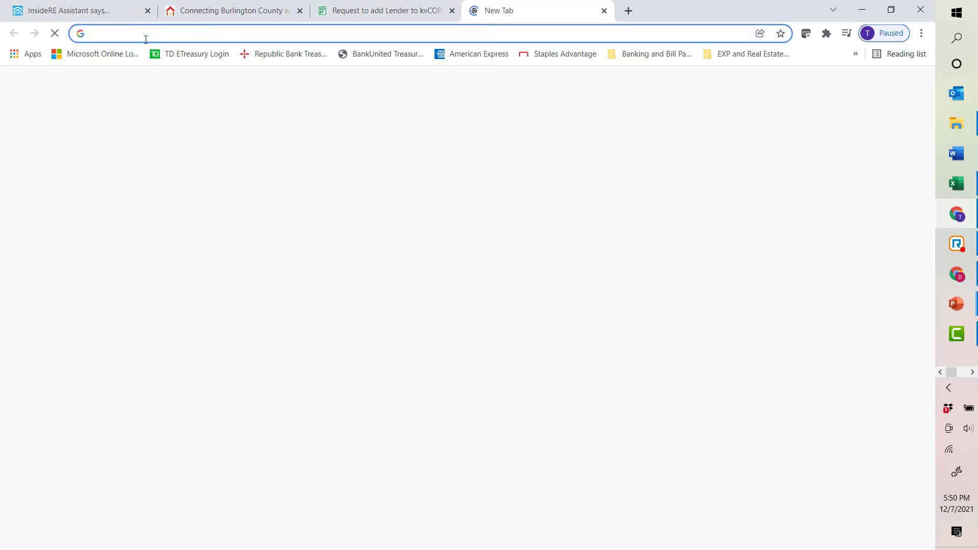
{"action": "type", "text": "faceba"}
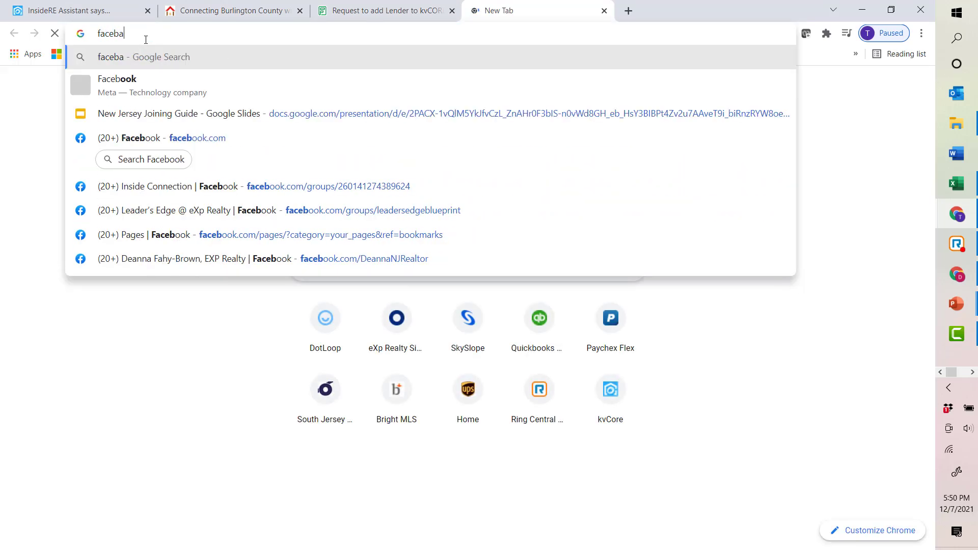
{"action": "key", "text": "BackSpace"}
{"action": "key", "text": "BackSpace"}
{"action": "type", "text": "book"}
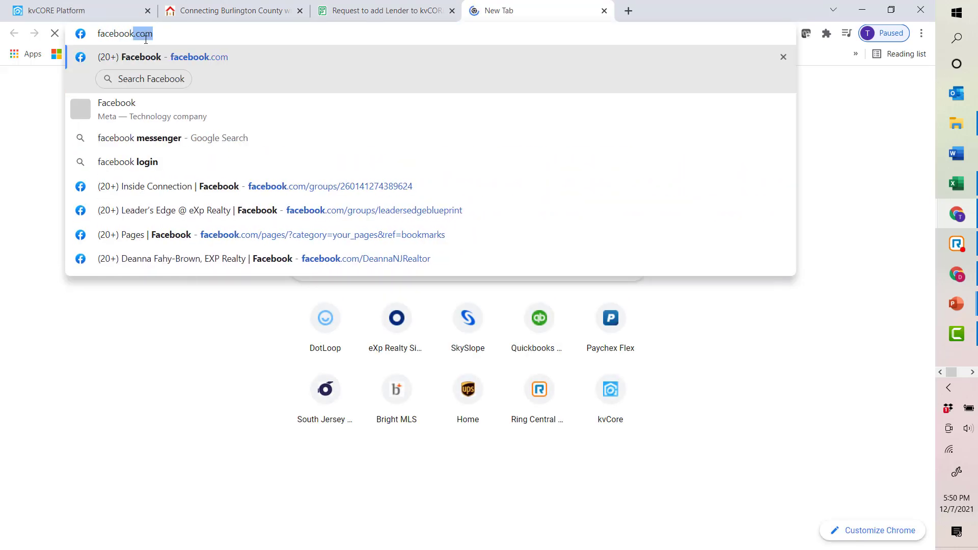
{"action": "key", "text": "Return"}
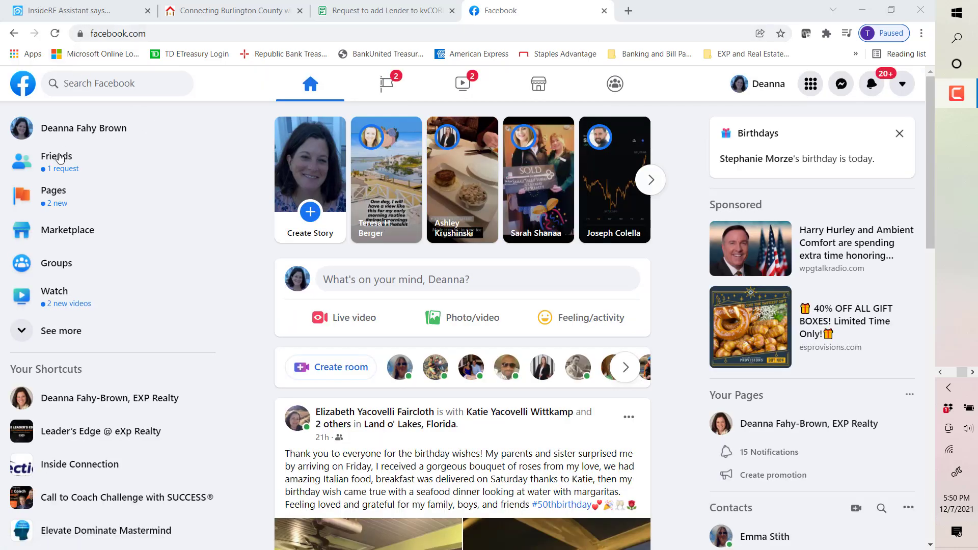
Step: Open the agent's Facebook business page from the managed Pages list and copy its page URL
{"action": "left_click", "coordinate": [62, 196]}
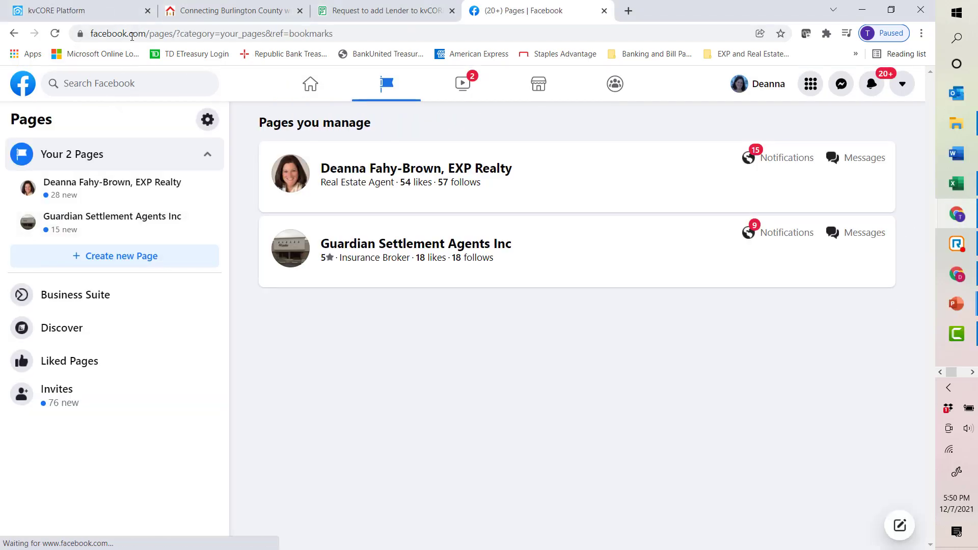
{"action": "left_click", "coordinate": [105, 197]}
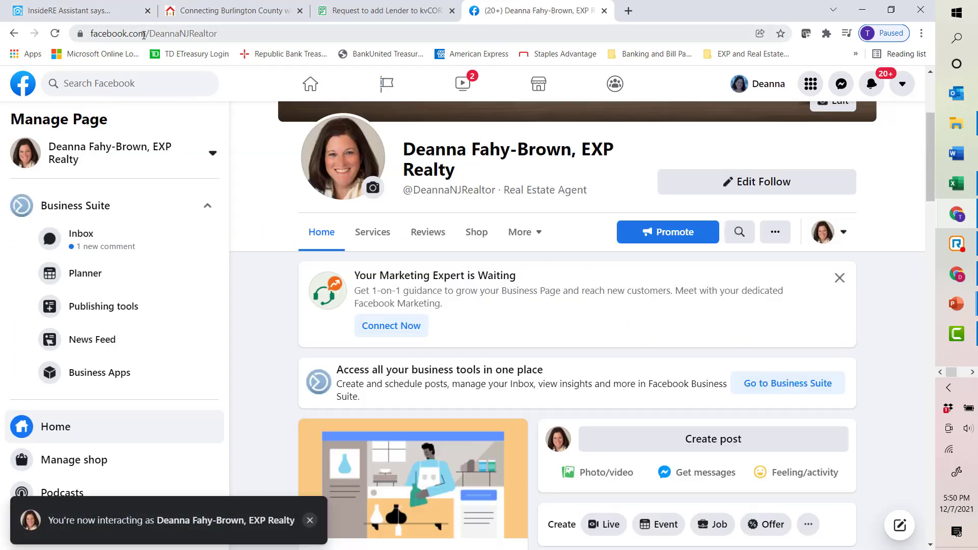
{"action": "left_click", "coordinate": [124, 33]}
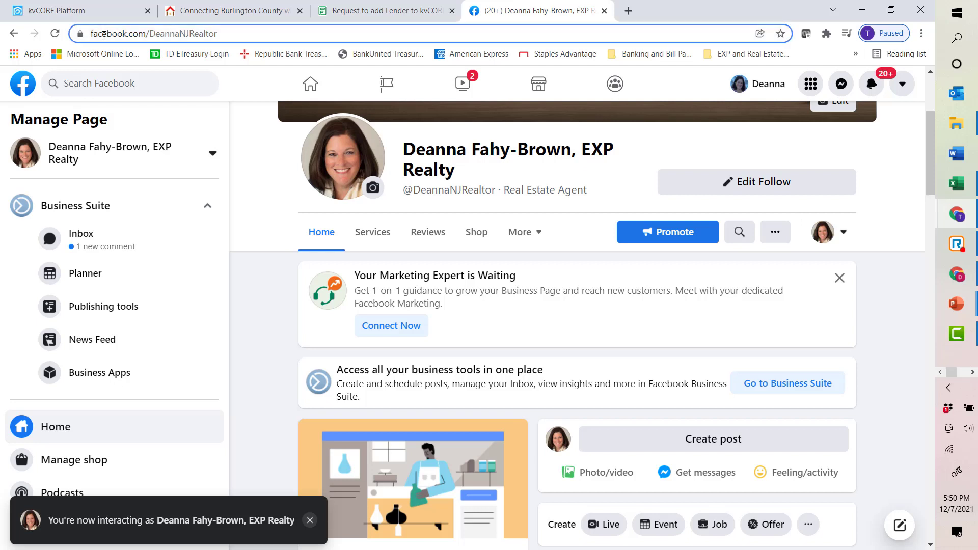
{"action": "right_click", "coordinate": [126, 33]}
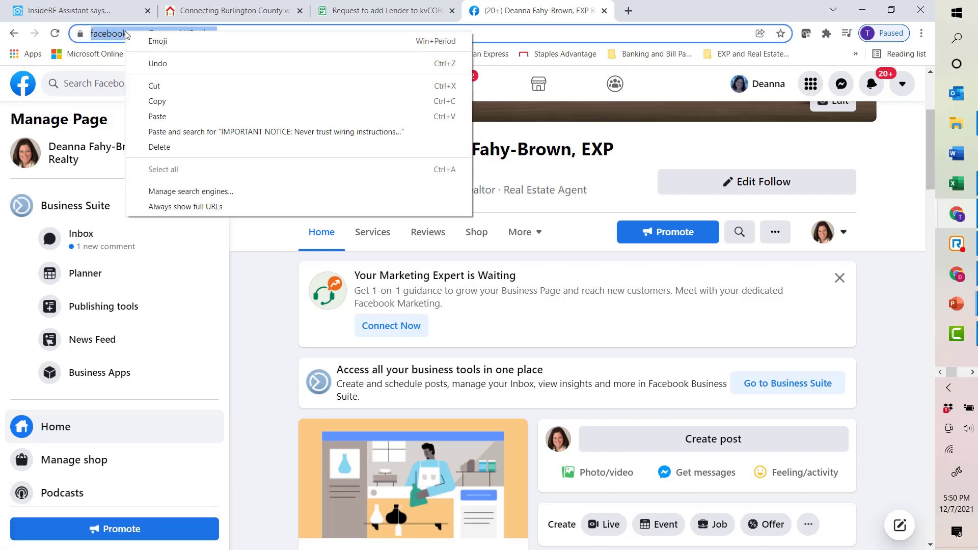
{"action": "left_click", "coordinate": [159, 105]}
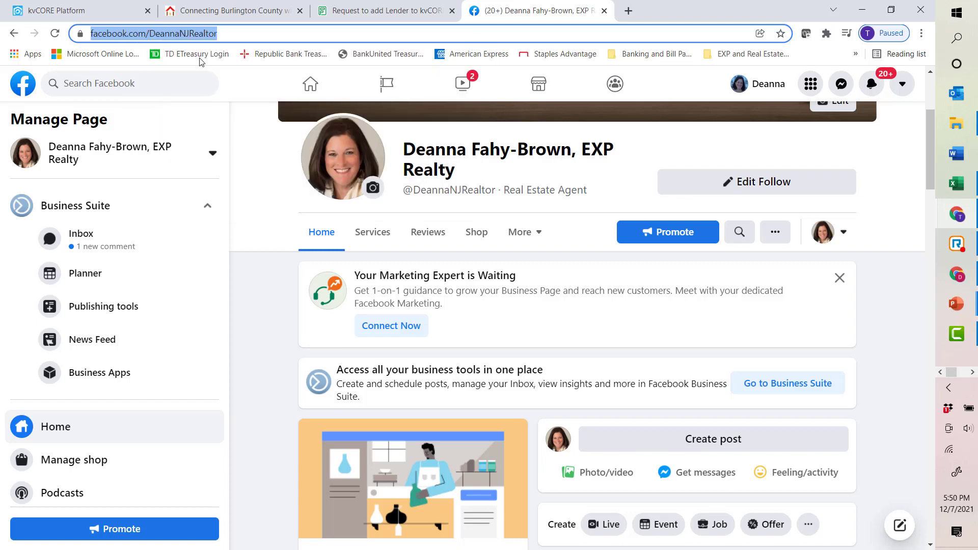
Step: Follow the Facebook icon on the personal website to check which page it opens, then return to the profile
{"action": "left_click", "coordinate": [122, 14]}
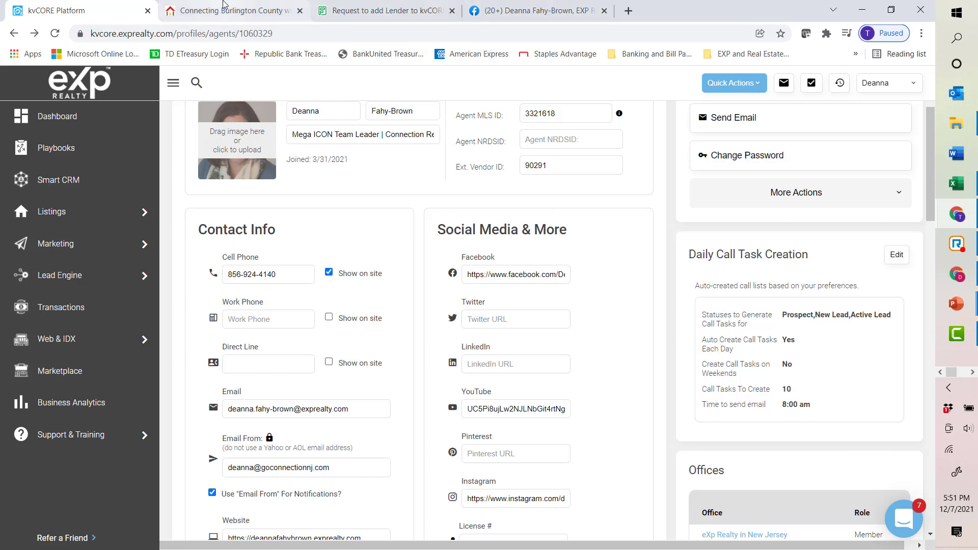
{"action": "left_click", "coordinate": [236, 11]}
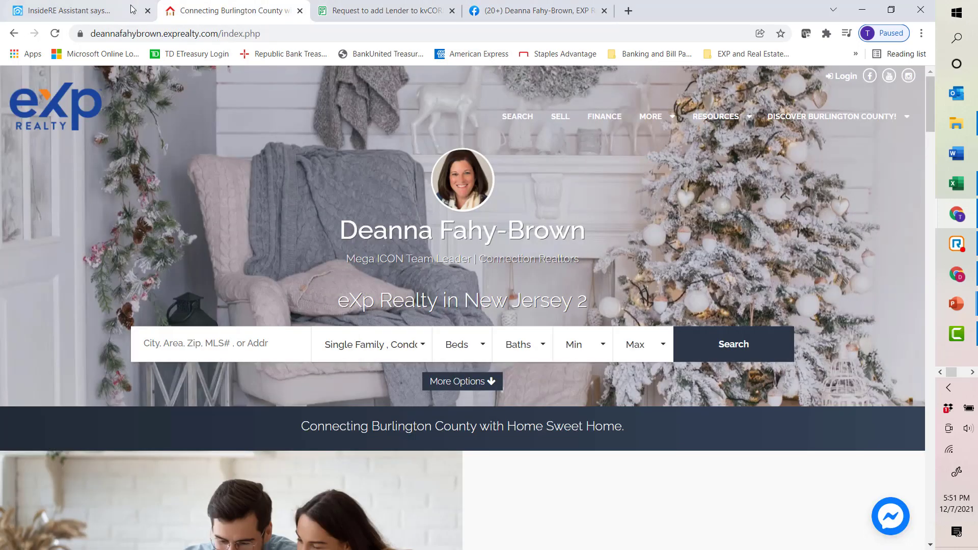
{"action": "left_click", "coordinate": [131, 9]}
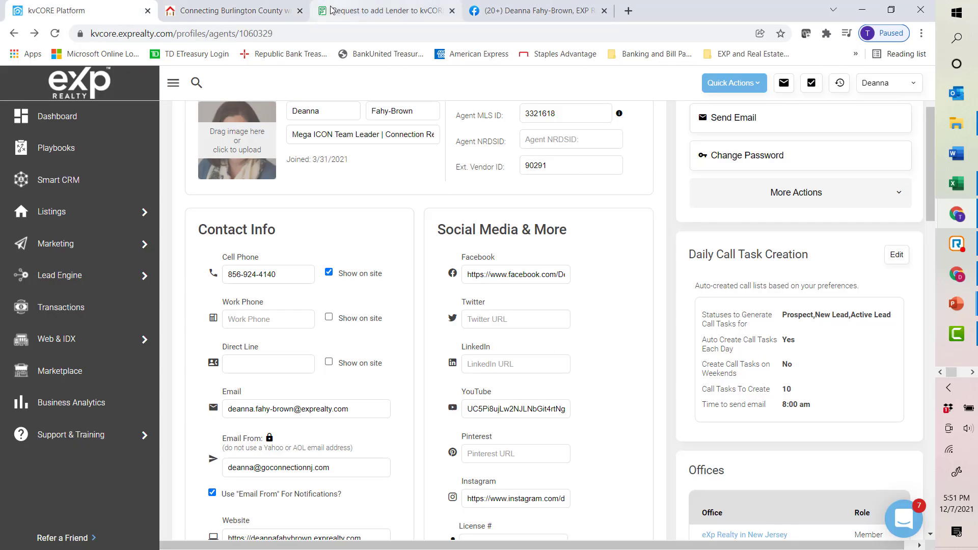
{"action": "left_click", "coordinate": [245, 19]}
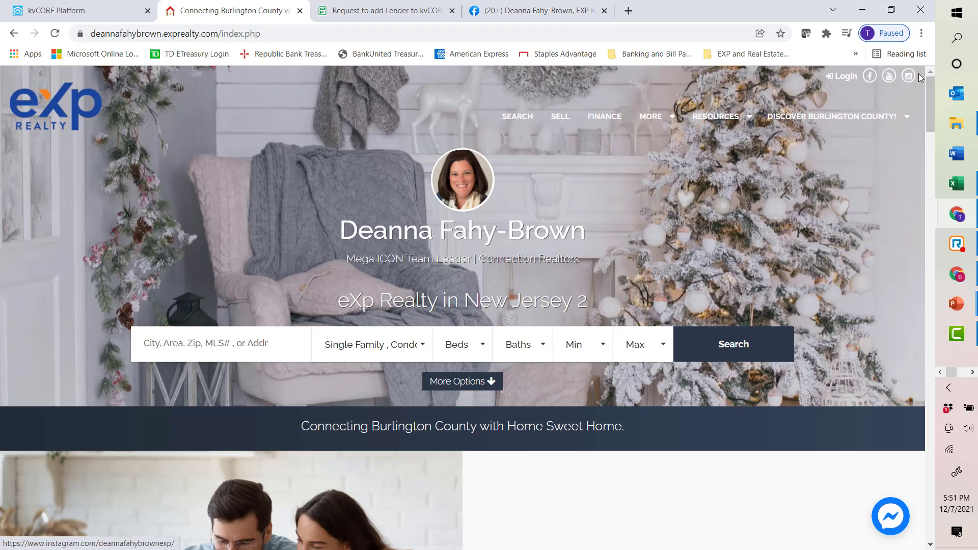
{"action": "left_click", "coordinate": [871, 78]}
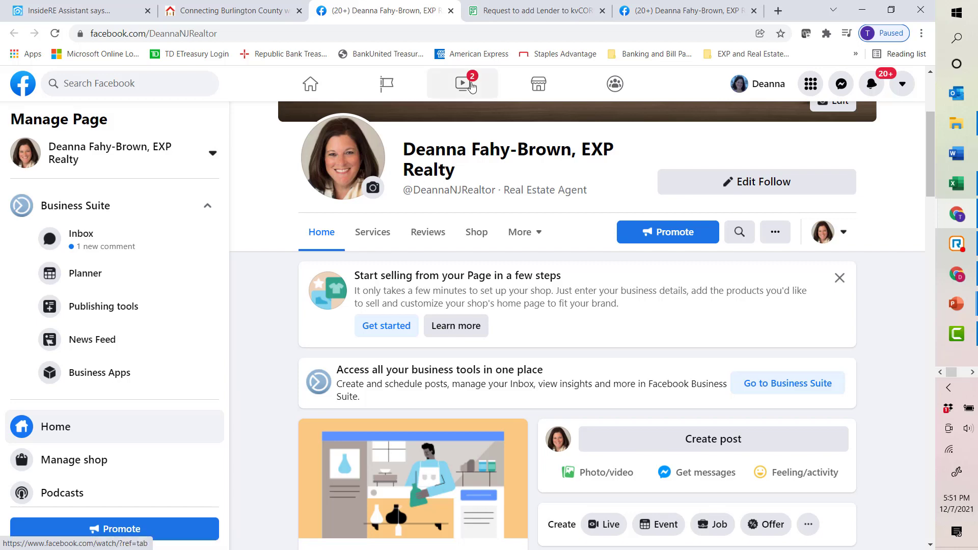
{"action": "scroll", "coordinate": [693, 245], "scroll_direction": "up", "scroll_amount": 3}
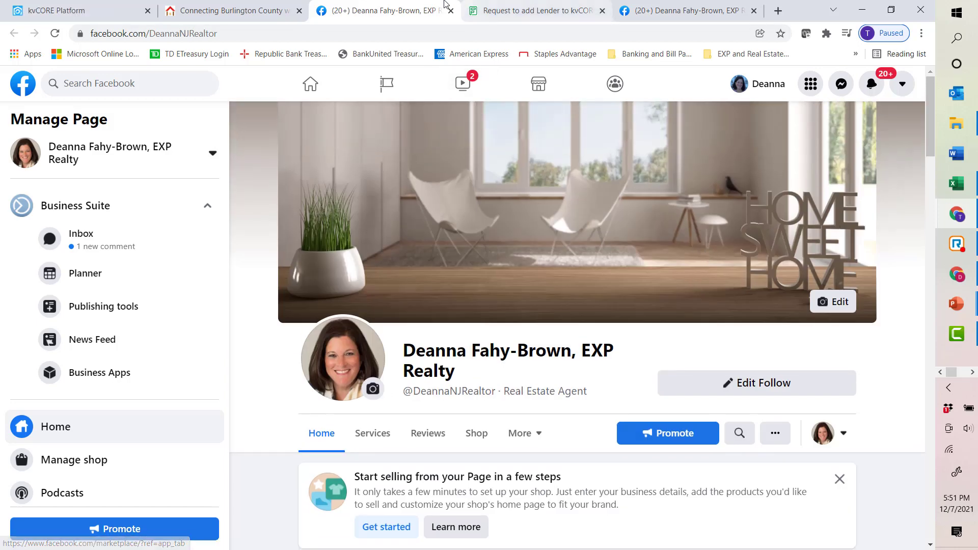
{"action": "left_click", "coordinate": [229, 10]}
{"action": "left_click", "coordinate": [94, 11]}
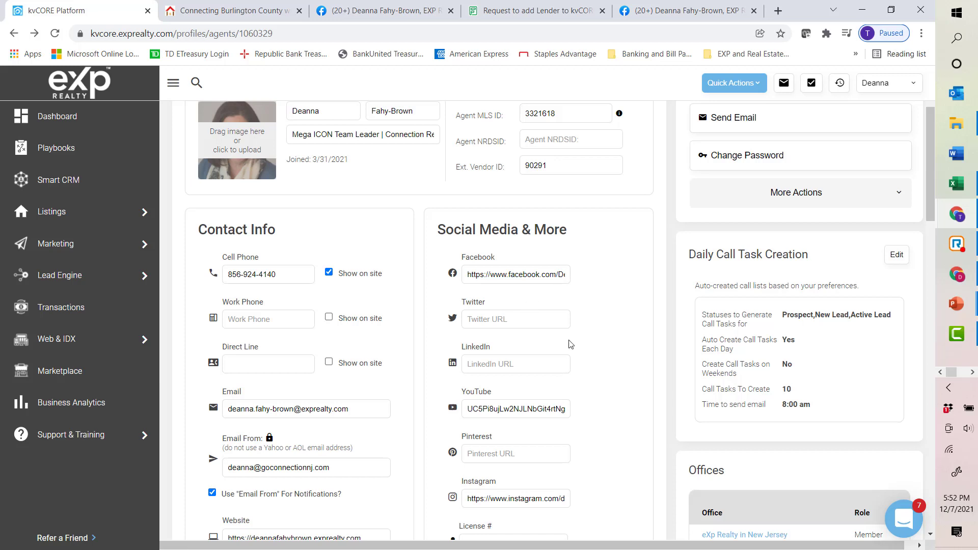
Step: Scroll through the profile form past License, Lender and About Me to the Signature section
{"action": "scroll", "coordinate": [573, 345], "scroll_direction": "down", "scroll_amount": 1}
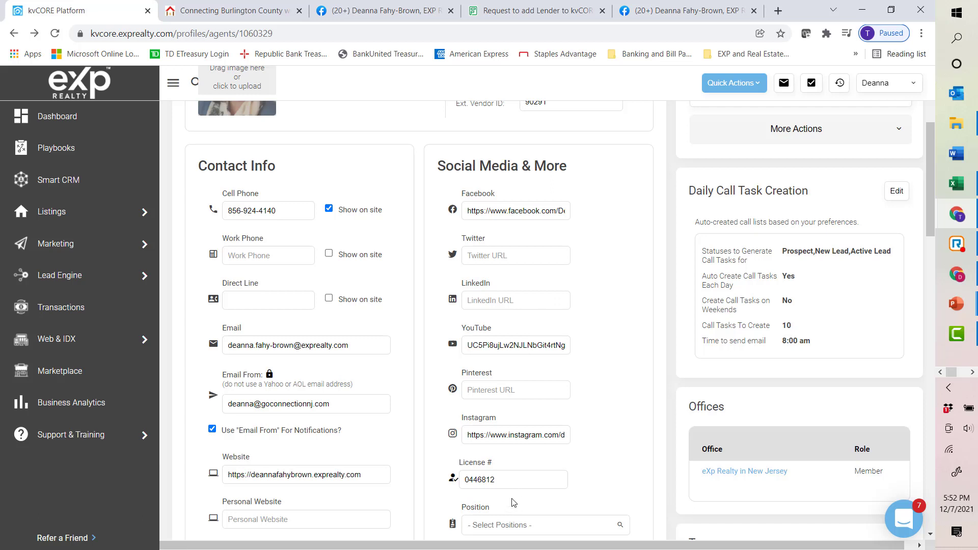
{"action": "left_click", "coordinate": [513, 473]}
{"action": "scroll", "coordinate": [488, 484], "scroll_direction": "down", "scroll_amount": 3}
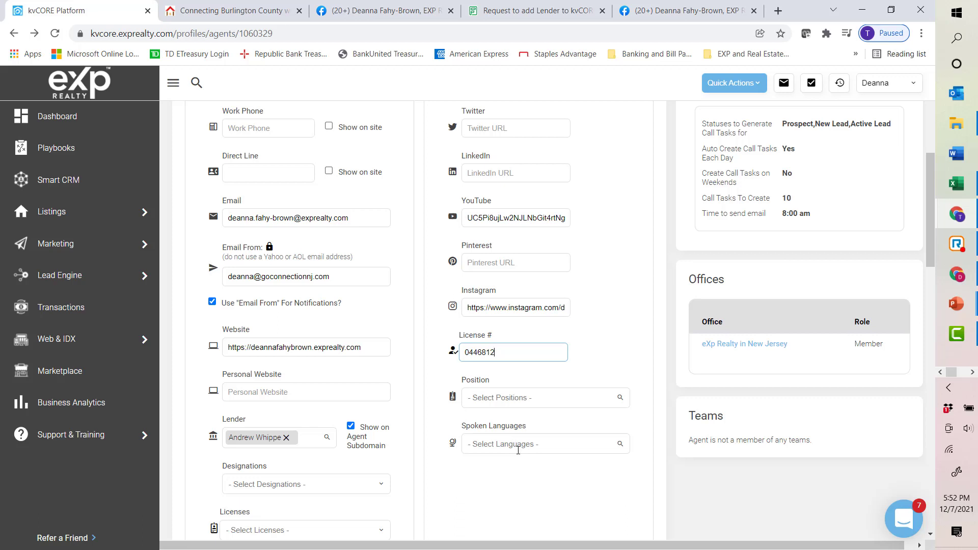
{"action": "scroll", "coordinate": [519, 450], "scroll_direction": "down", "scroll_amount": 1}
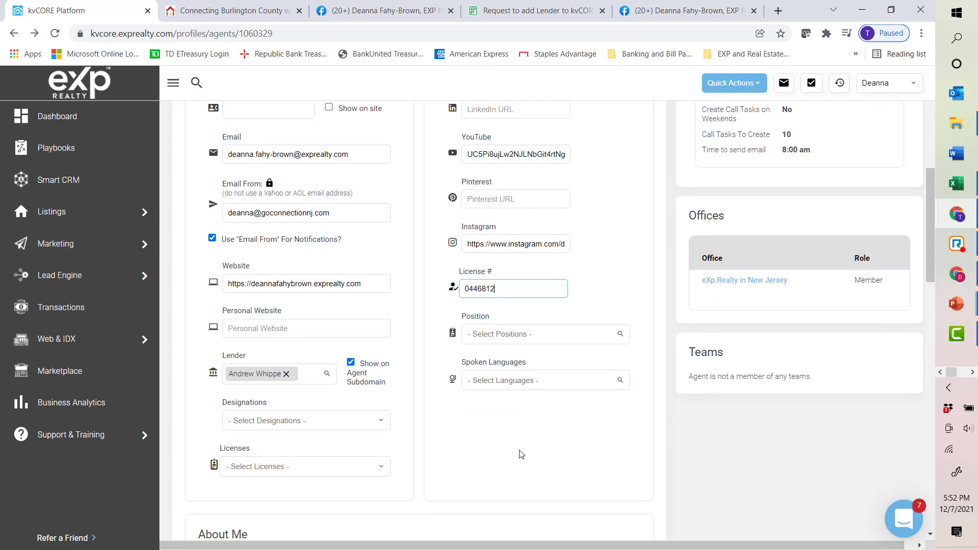
{"action": "scroll", "coordinate": [520, 454], "scroll_direction": "down", "scroll_amount": 3}
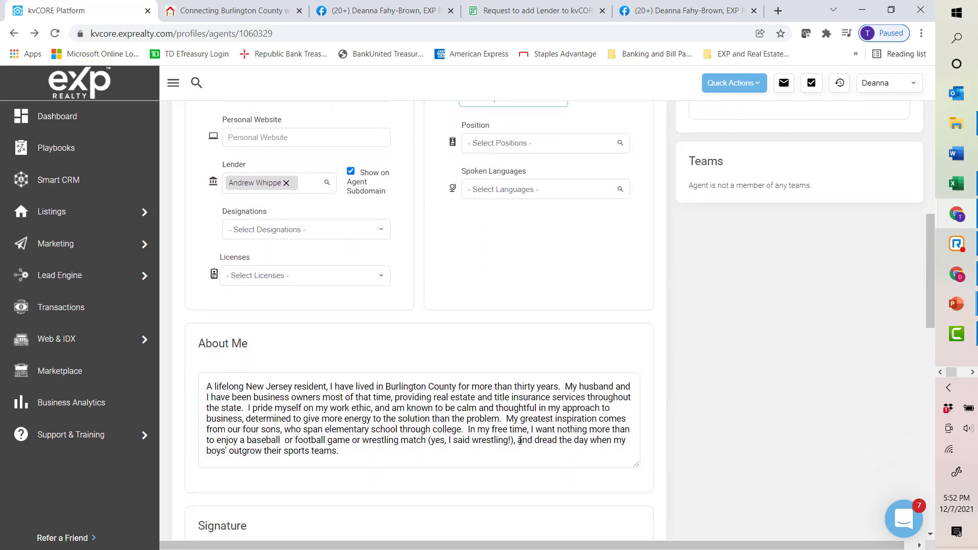
{"action": "scroll", "coordinate": [520, 440], "scroll_direction": "down", "scroll_amount": 2}
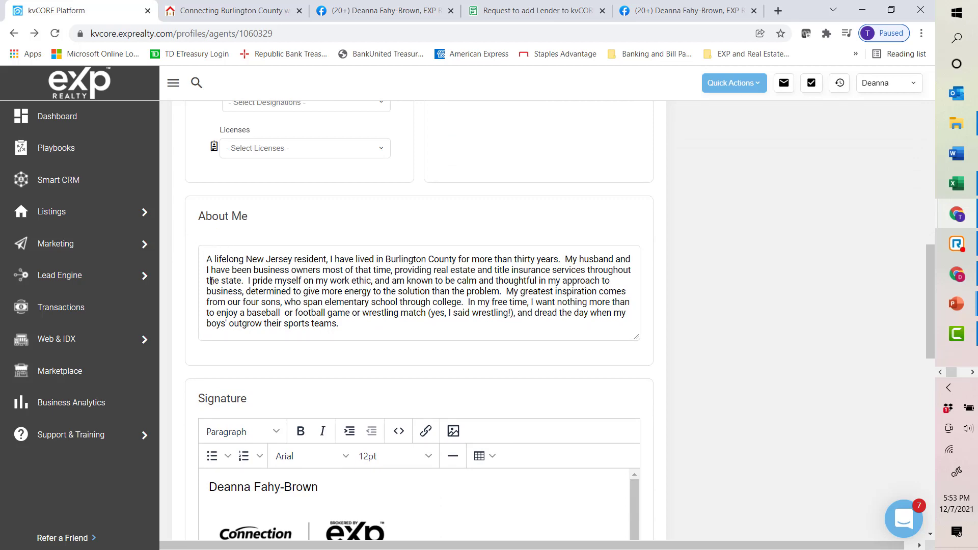
Step: Scroll the personal website's home page down to its About section, then return to the profile
{"action": "left_click", "coordinate": [232, 11]}
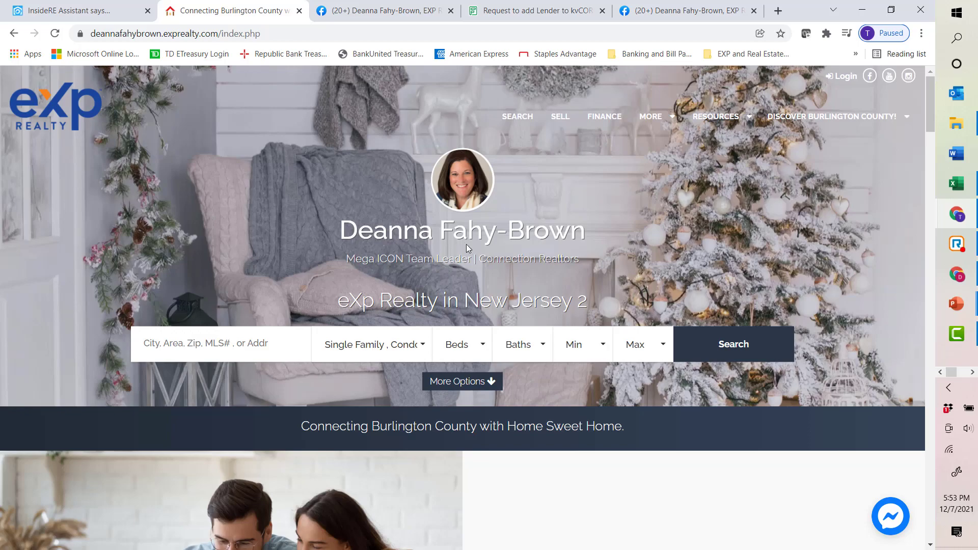
{"action": "scroll", "coordinate": [468, 248], "scroll_direction": "down", "scroll_amount": 10}
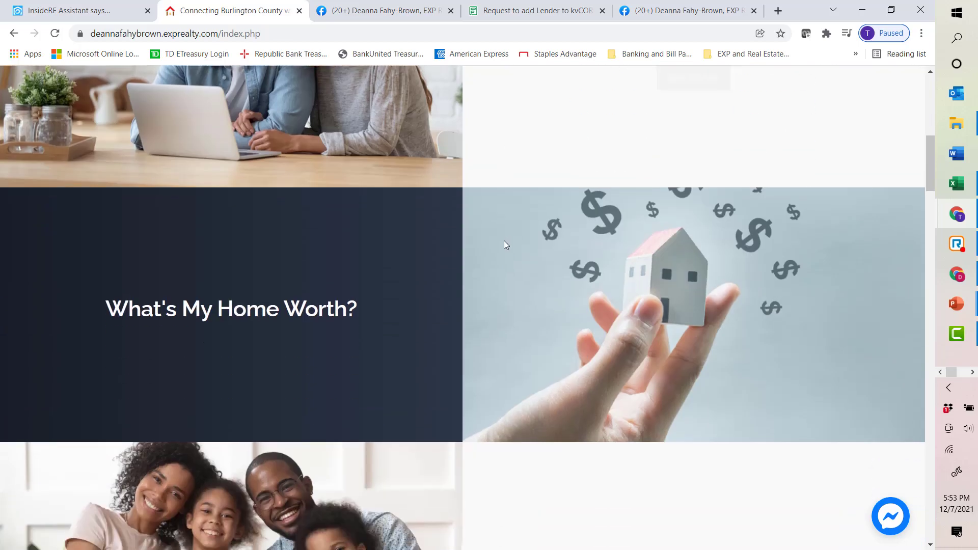
{"action": "scroll", "coordinate": [504, 242], "scroll_direction": "down", "scroll_amount": 20}
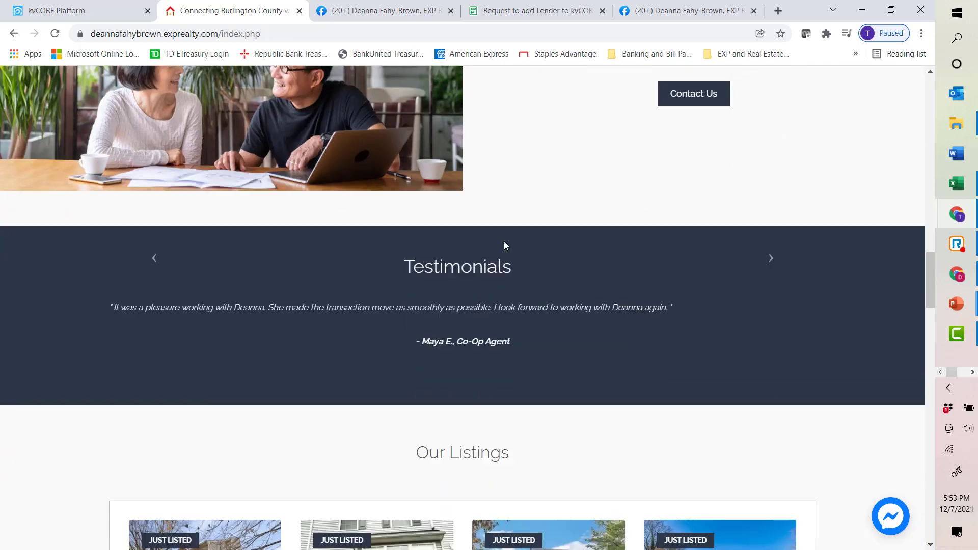
{"action": "scroll", "coordinate": [505, 246], "scroll_direction": "down", "scroll_amount": 18}
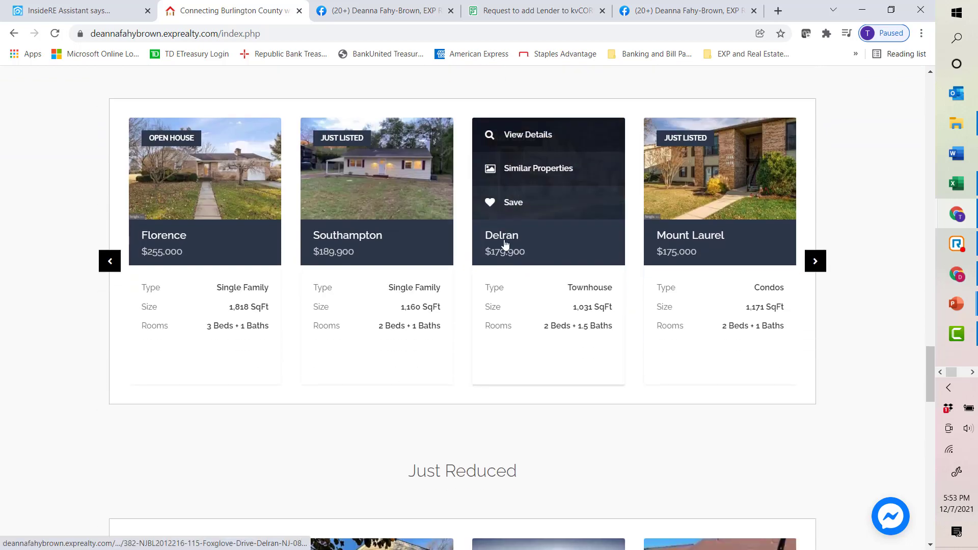
{"action": "scroll", "coordinate": [504, 246], "scroll_direction": "down", "scroll_amount": 12}
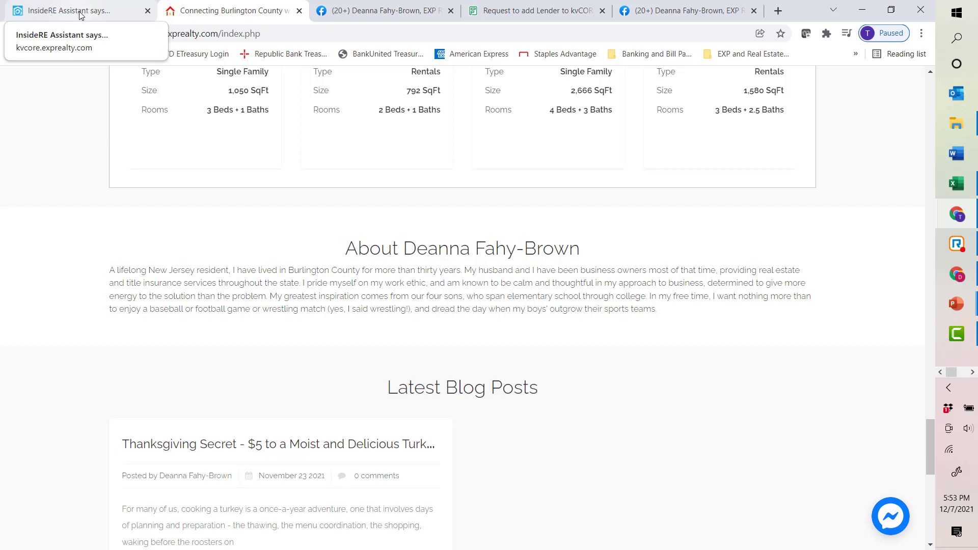
{"action": "left_click", "coordinate": [81, 16]}
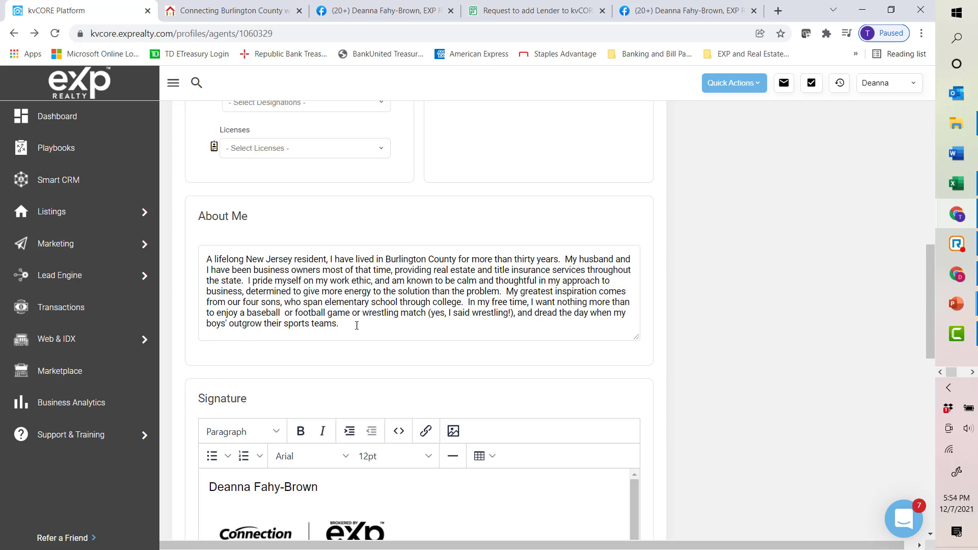
Step: Insert a new line below the Visit Website link in the email signature and try pasting the copied URL
{"action": "left_click", "coordinate": [351, 325]}
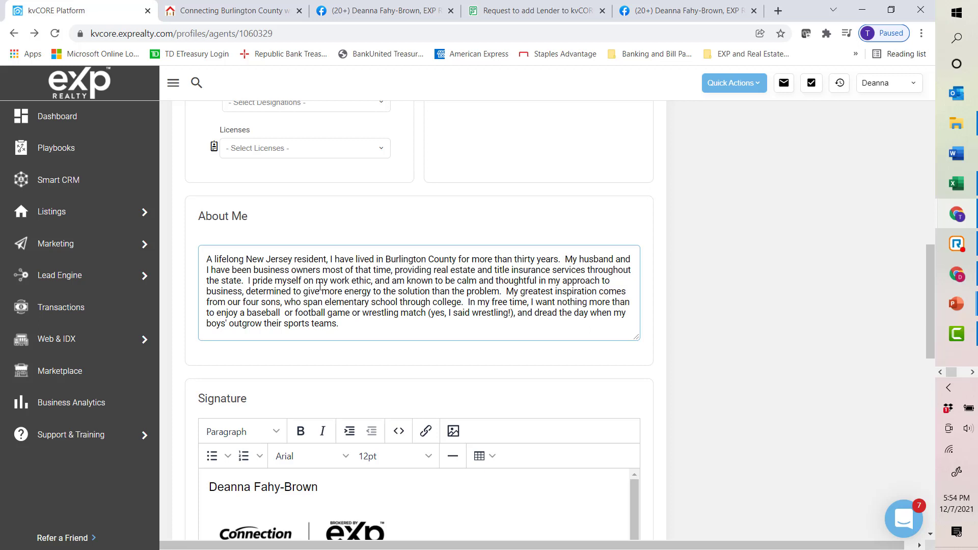
{"action": "scroll", "coordinate": [320, 285], "scroll_direction": "down", "scroll_amount": 1}
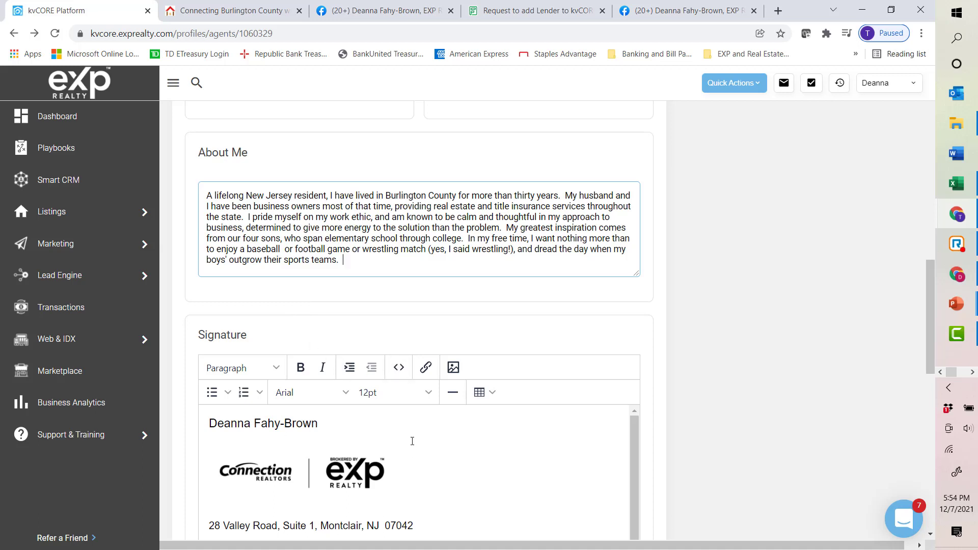
{"action": "scroll", "coordinate": [412, 442], "scroll_direction": "down", "scroll_amount": 2}
{"action": "scroll", "coordinate": [760, 368], "scroll_direction": "down", "scroll_amount": 1}
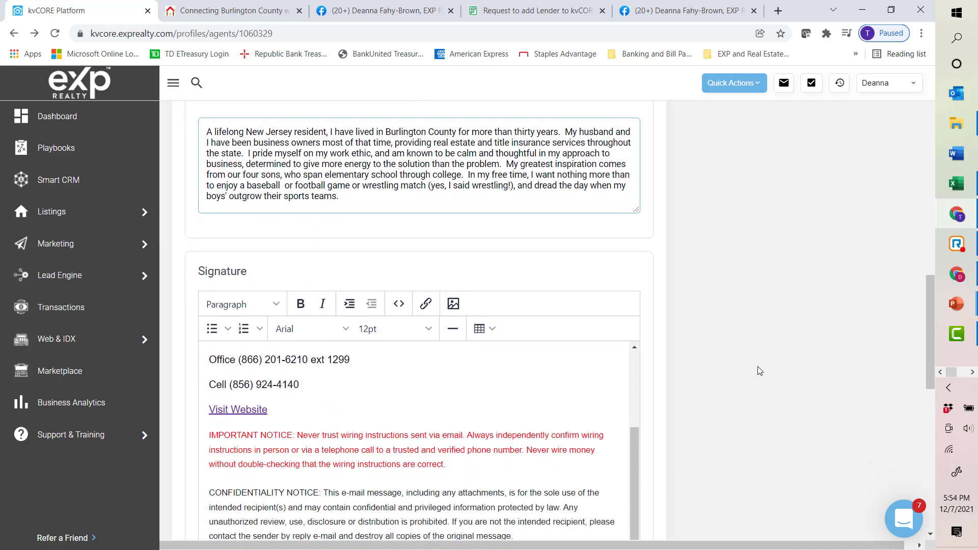
{"action": "scroll", "coordinate": [760, 371], "scroll_direction": "down", "scroll_amount": 1}
{"action": "left_click_drag", "start_coordinate": [632, 409], "coordinate": [646, 317]}
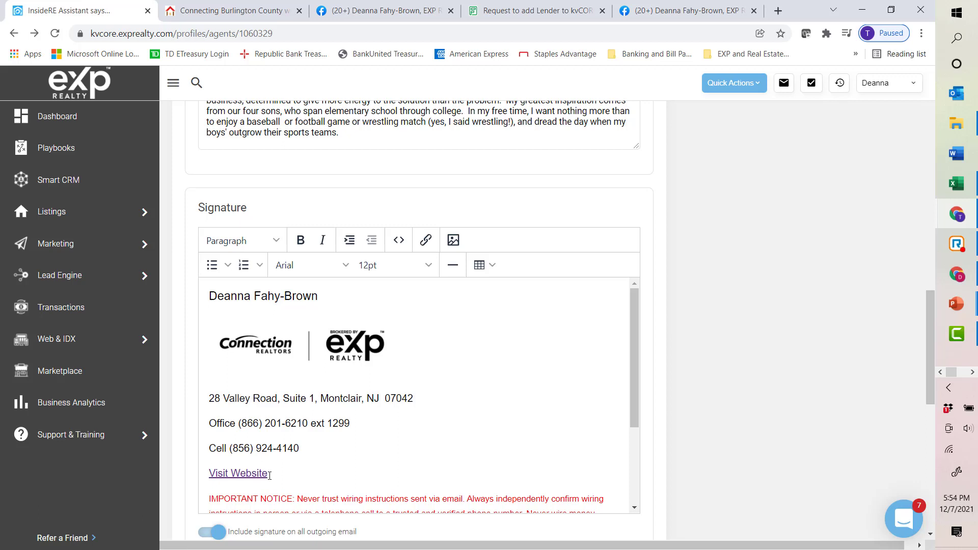
{"action": "triple_click", "coordinate": [270, 476]}
{"action": "key", "text": "Right"}
{"action": "key", "text": "Return"}
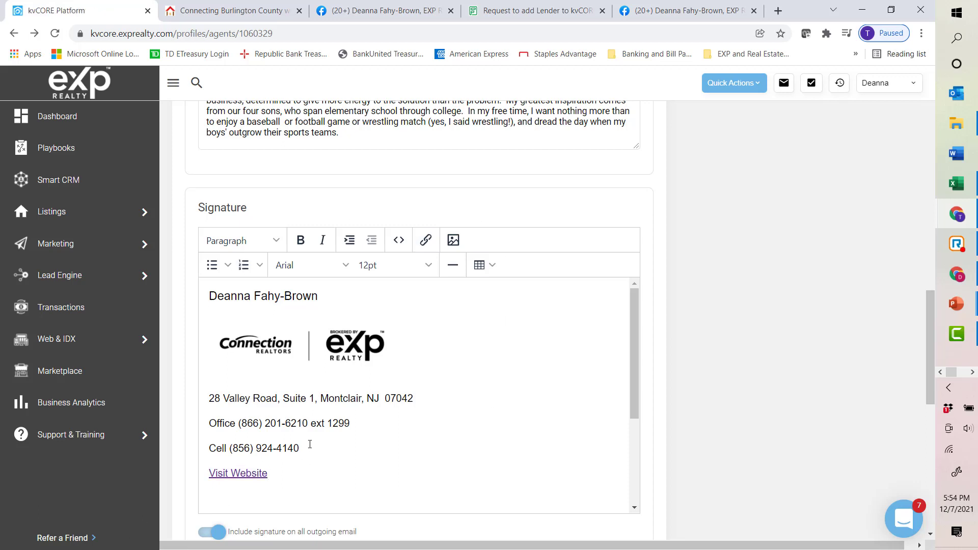
{"action": "type", "text": "IMPORTANT NOTICE: Never trust wiring instructions sent via email. Always independently confirm wiring instructions in person or via a telephone call to a trusted and verified phone number. Never wire money without double-checking that the wiring instructions are correct."}
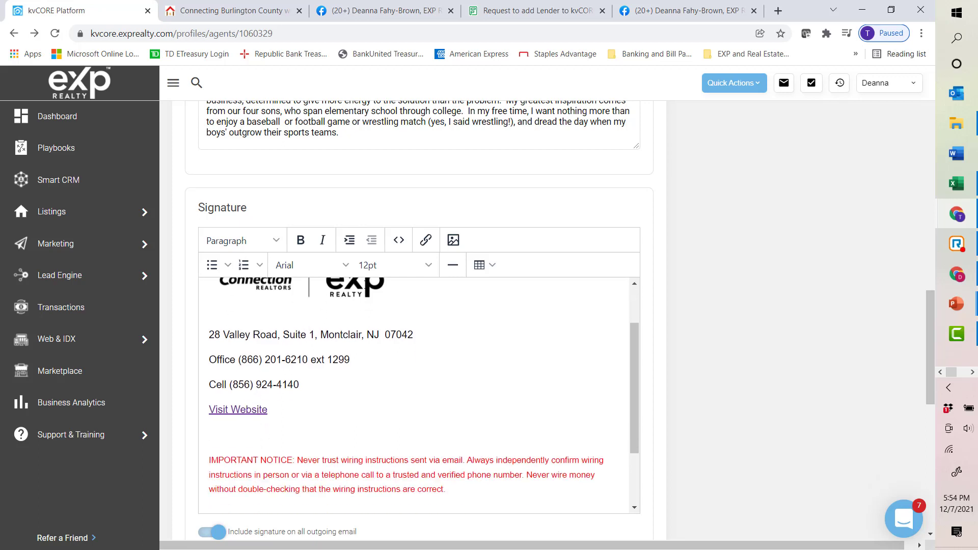
Step: Open the insert-link dialog for the signature and copy the personal website's address from its browser tab
{"action": "left_click", "coordinate": [427, 241]}
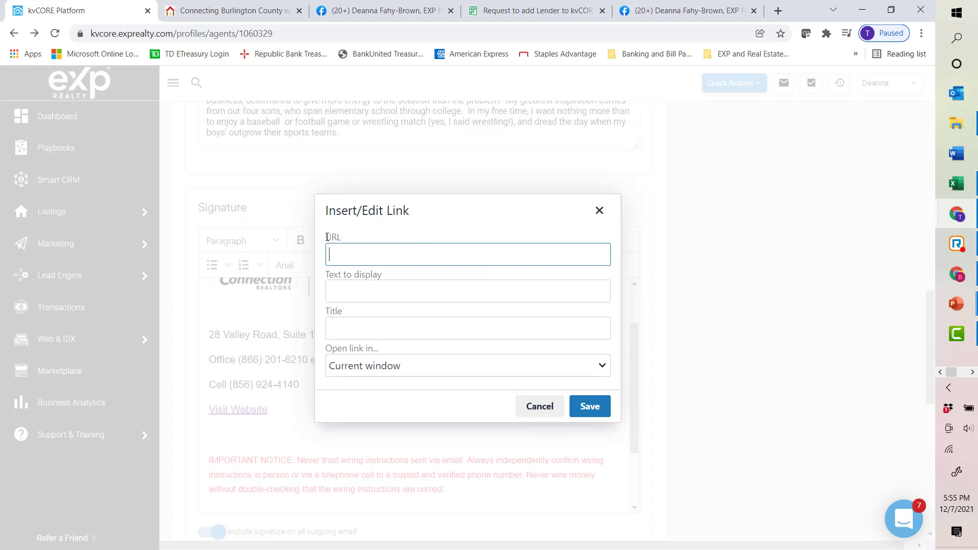
{"action": "left_click", "coordinate": [213, 7]}
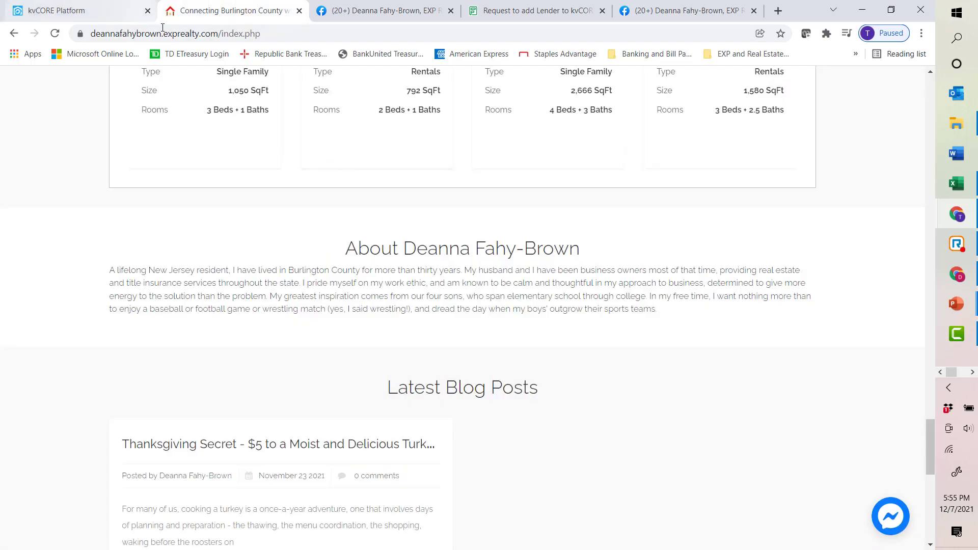
{"action": "left_click", "coordinate": [195, 35]}
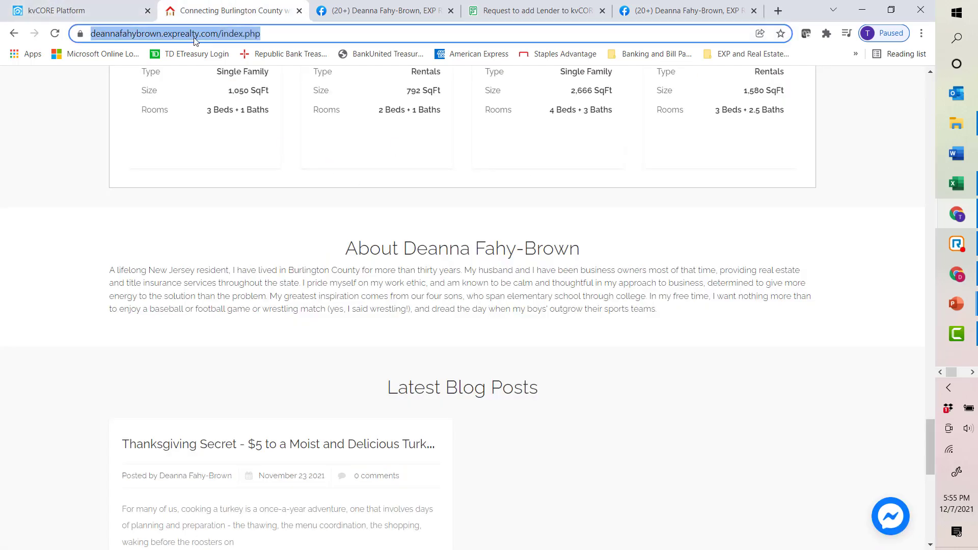
{"action": "right_click", "coordinate": [195, 40]}
{"action": "left_click", "coordinate": [230, 107]}
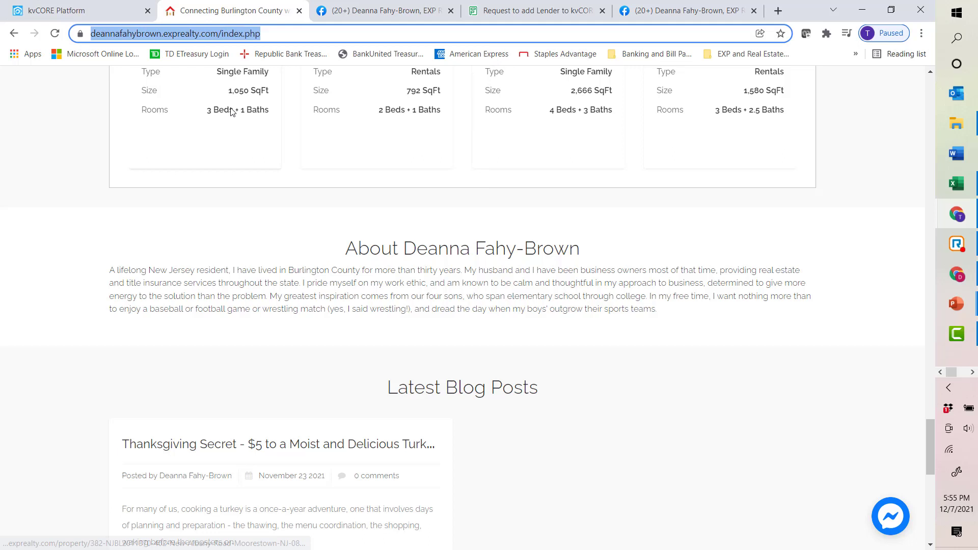
{"action": "left_click", "coordinate": [99, 13]}
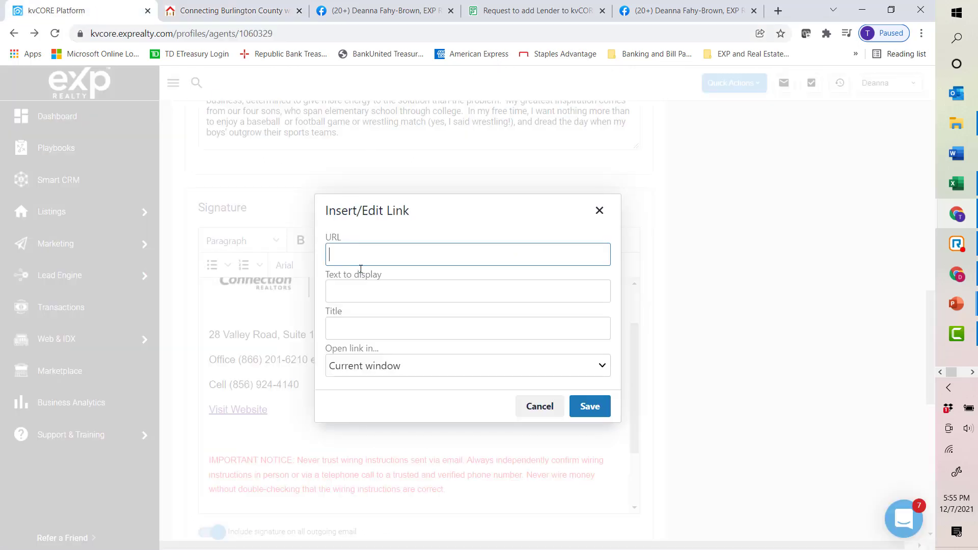
Step: Link the new signature line to the copied website address with the display text COME SEE MY SITE
{"action": "right_click", "coordinate": [339, 253]}
{"action": "left_click", "coordinate": [377, 357]}
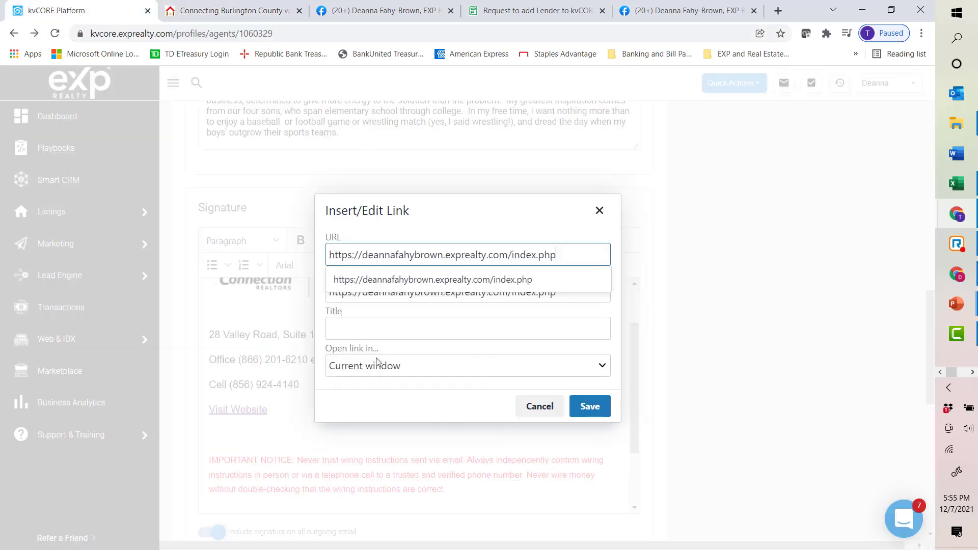
{"action": "left_click", "coordinate": [506, 294]}
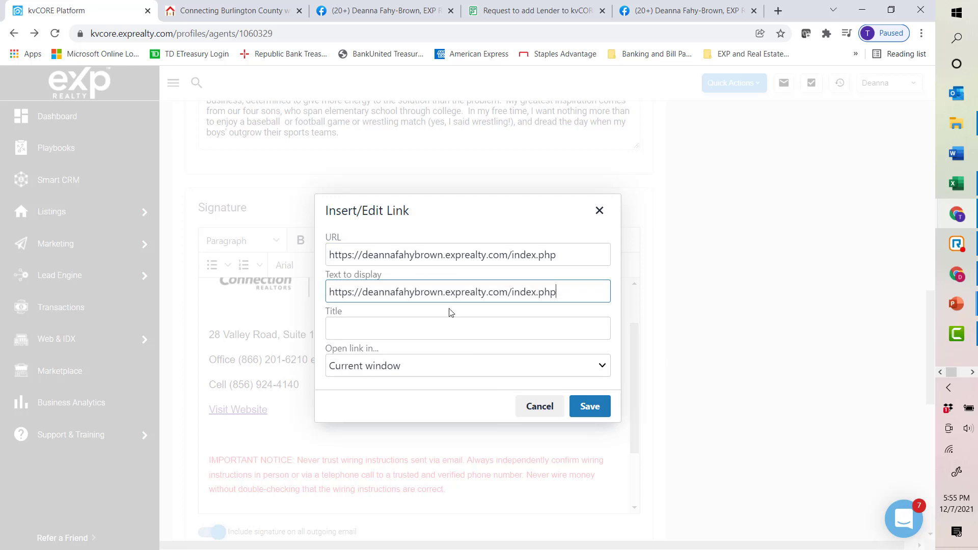
{"action": "left_click_drag", "start_coordinate": [560, 293], "coordinate": [49, 295]}
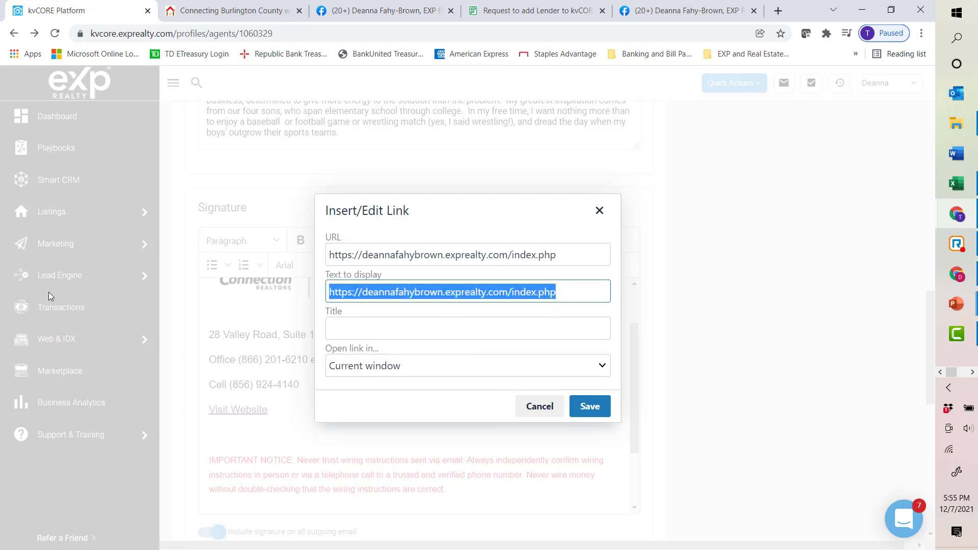
{"action": "type", "text": "COME"}
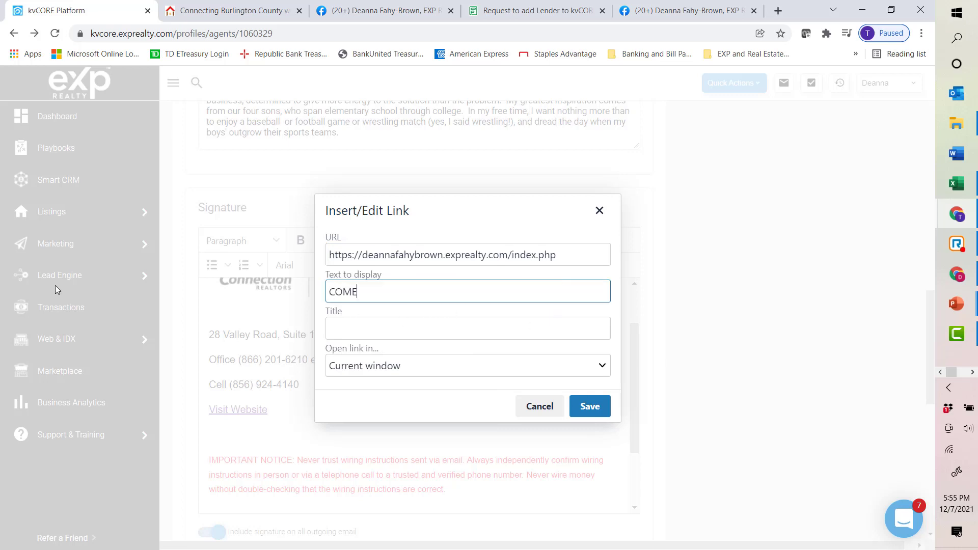
{"action": "type", "text": " SEE MY SITE"}
{"action": "left_click", "coordinate": [591, 409]}
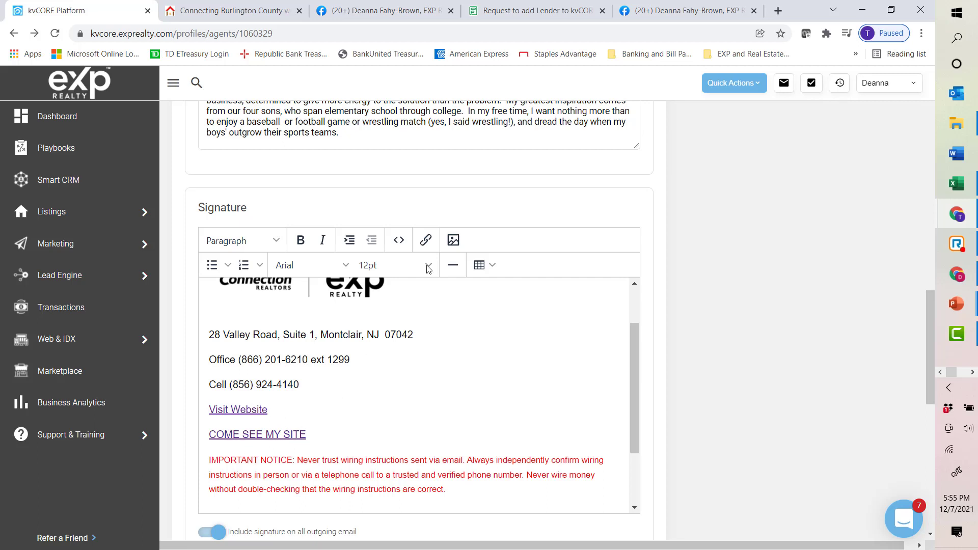
Step: Delete the COME SEE MY SITE link and its empty line from the signature
{"action": "left_click", "coordinate": [426, 242]}
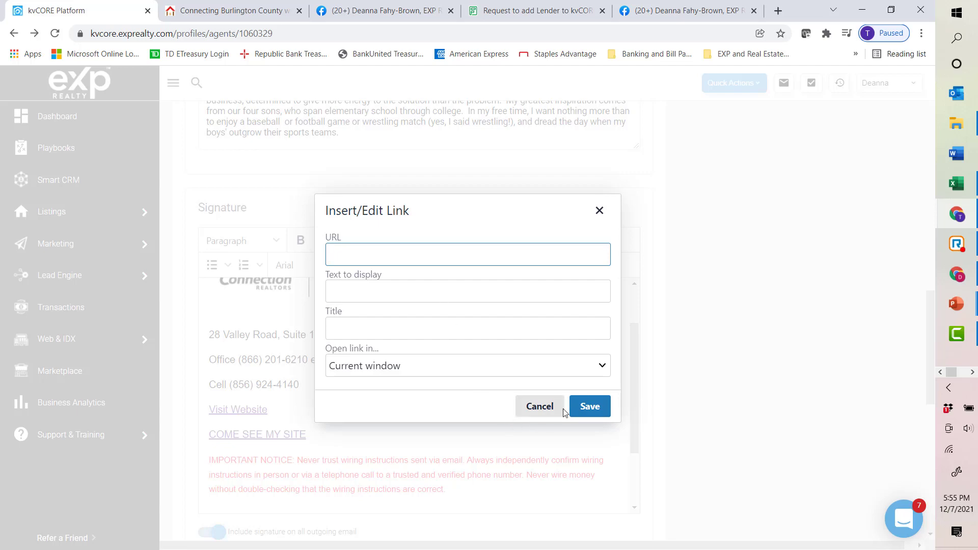
{"action": "left_click", "coordinate": [526, 412]}
{"action": "key", "text": "BackSpace"}
{"action": "key", "text": "BackSpace"}
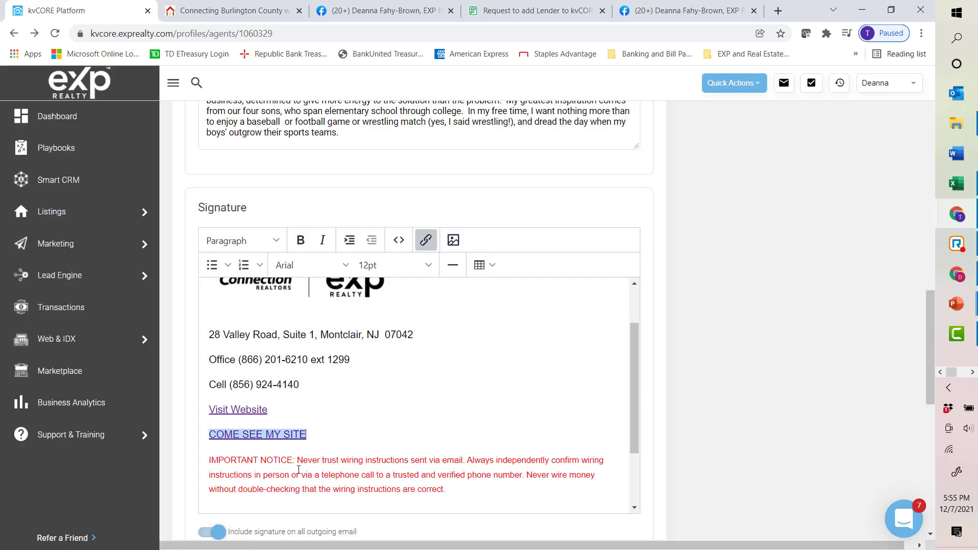
{"action": "key", "text": "BackSpace"}
{"action": "key", "text": "BackSpace"}
{"action": "key", "text": "BackSpace"}
{"action": "key", "text": "BackSpace"}
{"action": "key", "text": "BackSpace"}
{"action": "key", "text": "BackSpace"}
{"action": "key", "text": "BackSpace"}
{"action": "key", "text": "BackSpace"}
{"action": "key", "text": "BackSpace"}
{"action": "key", "text": "BackSpace"}
{"action": "key", "text": "BackSpace"}
{"action": "key", "text": "BackSpace"}
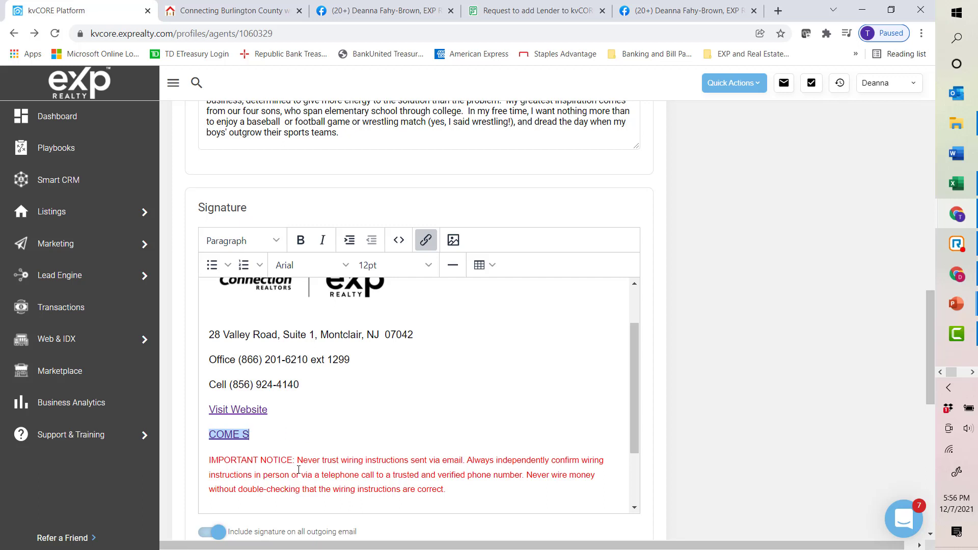
{"action": "key", "text": "BackSpace"}
{"action": "key", "text": "BackSpace"}
{"action": "key", "text": "BackSpace"}
{"action": "key", "text": "BackSpace"}
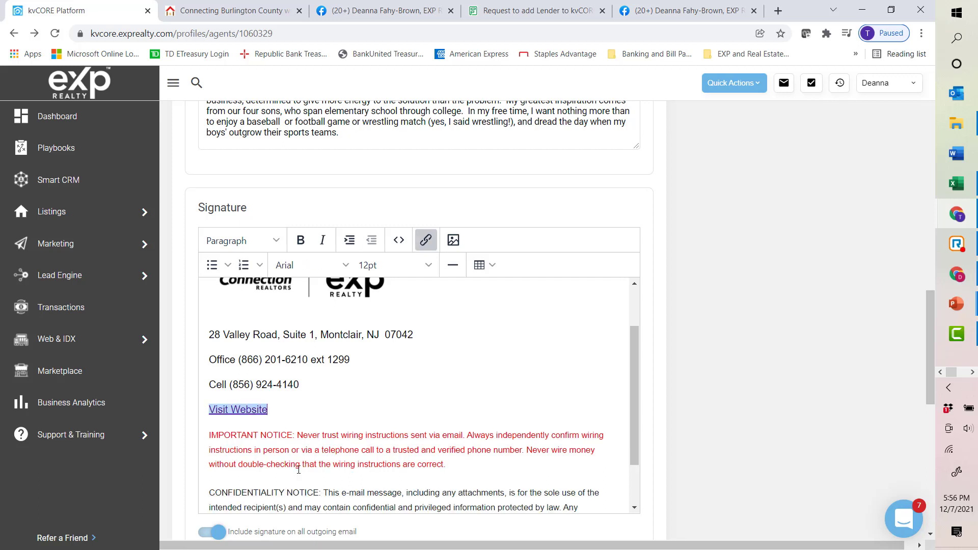
Step: Review the email signature text, then save the agent profile
{"action": "left_click_drag", "start_coordinate": [210, 436], "coordinate": [279, 436]}
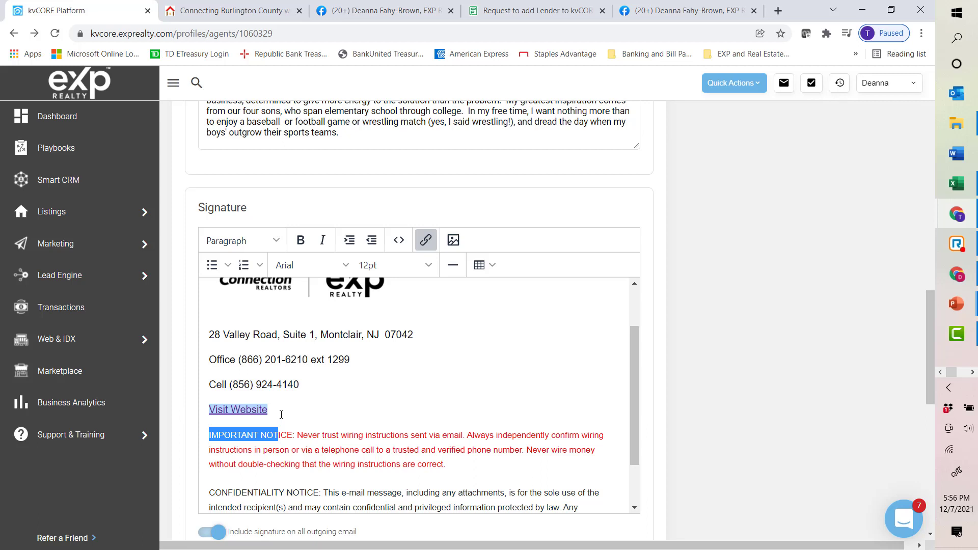
{"action": "left_click", "coordinate": [249, 478]}
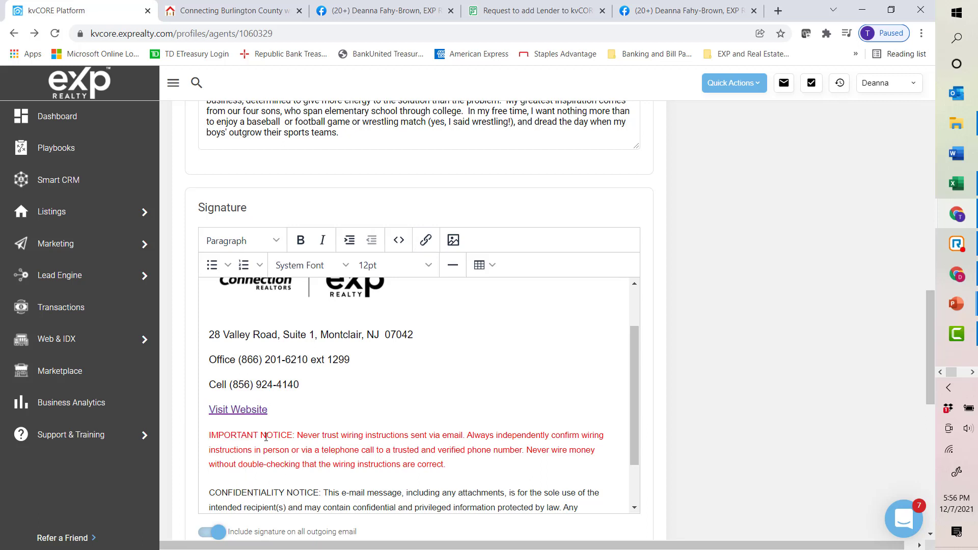
{"action": "scroll", "coordinate": [287, 403], "scroll_direction": "down", "scroll_amount": 1}
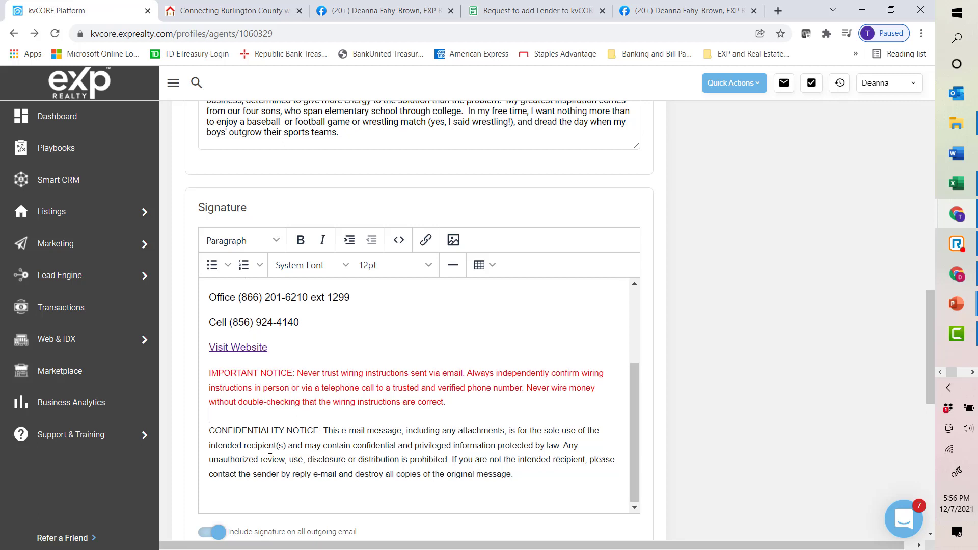
{"action": "scroll", "coordinate": [270, 450], "scroll_direction": "up", "scroll_amount": 3}
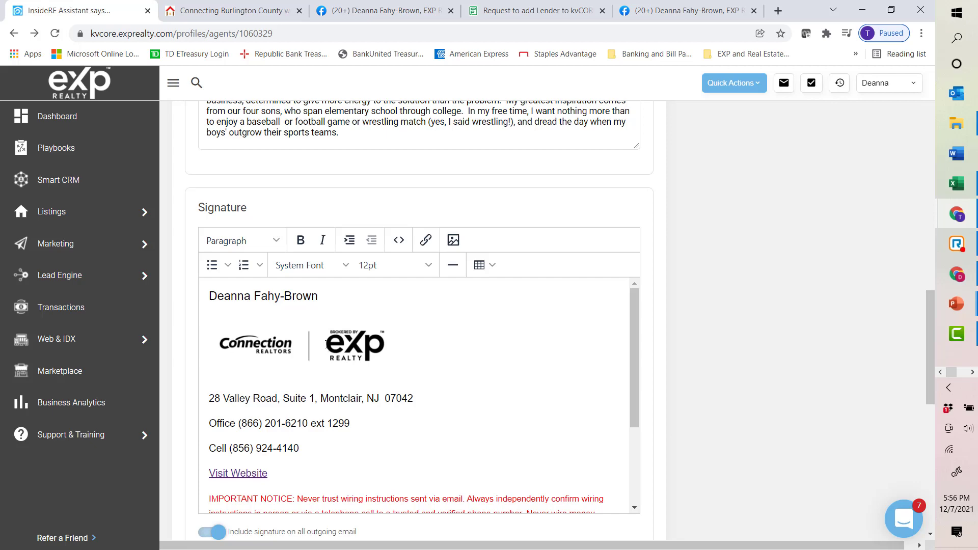
{"action": "scroll", "coordinate": [616, 326], "scroll_direction": "down", "scroll_amount": 1}
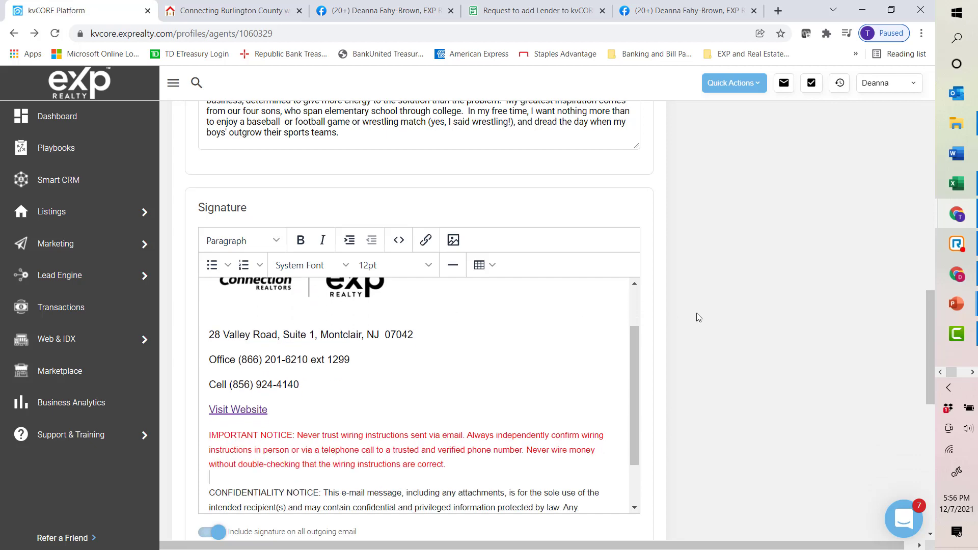
{"action": "scroll", "coordinate": [697, 315], "scroll_direction": "down", "scroll_amount": 4}
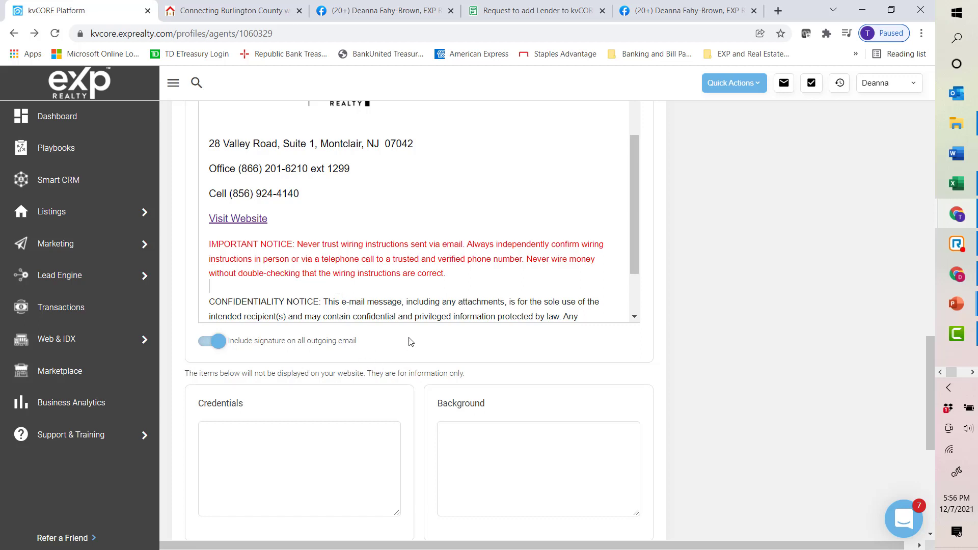
{"action": "scroll", "coordinate": [404, 282], "scroll_direction": "up", "scroll_amount": 3}
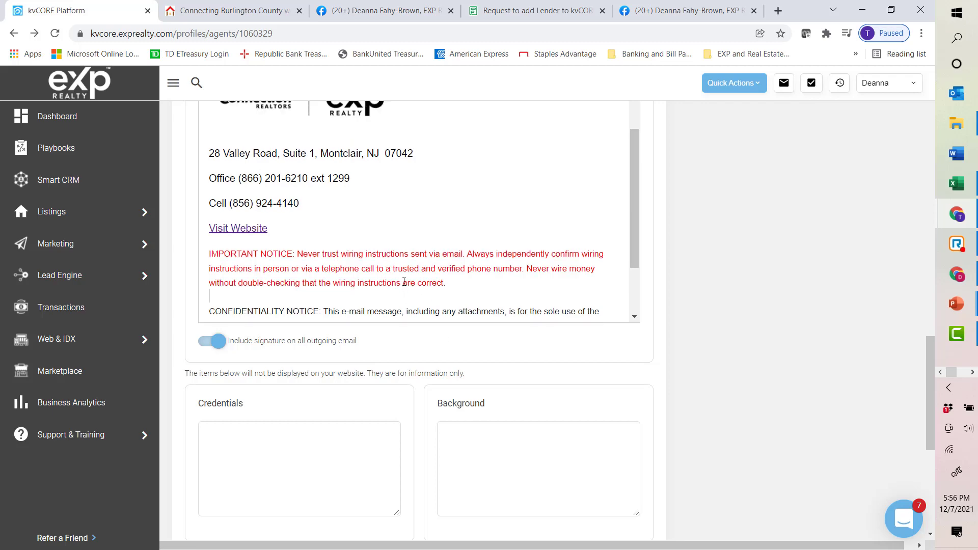
{"action": "scroll", "coordinate": [742, 253], "scroll_direction": "up", "scroll_amount": 10}
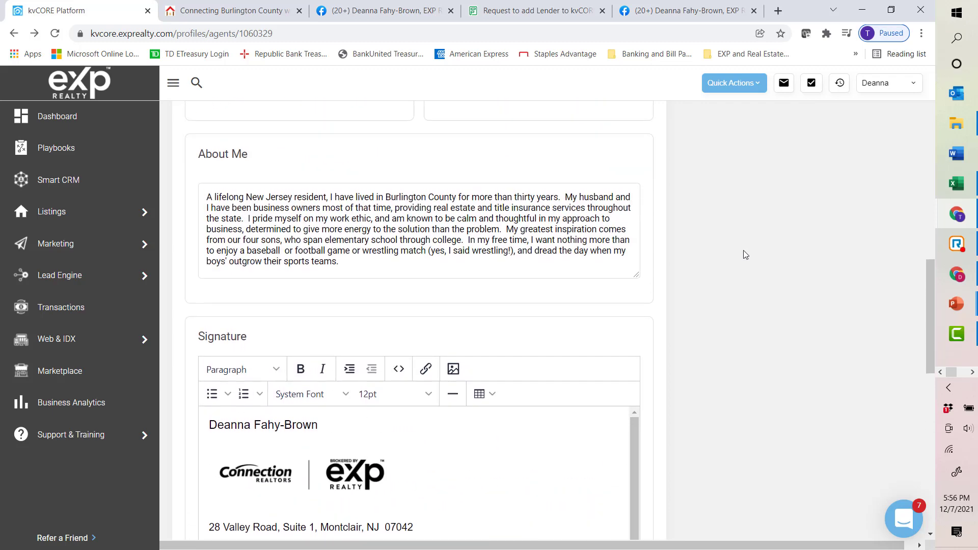
{"action": "scroll", "coordinate": [741, 256], "scroll_direction": "up", "scroll_amount": 10}
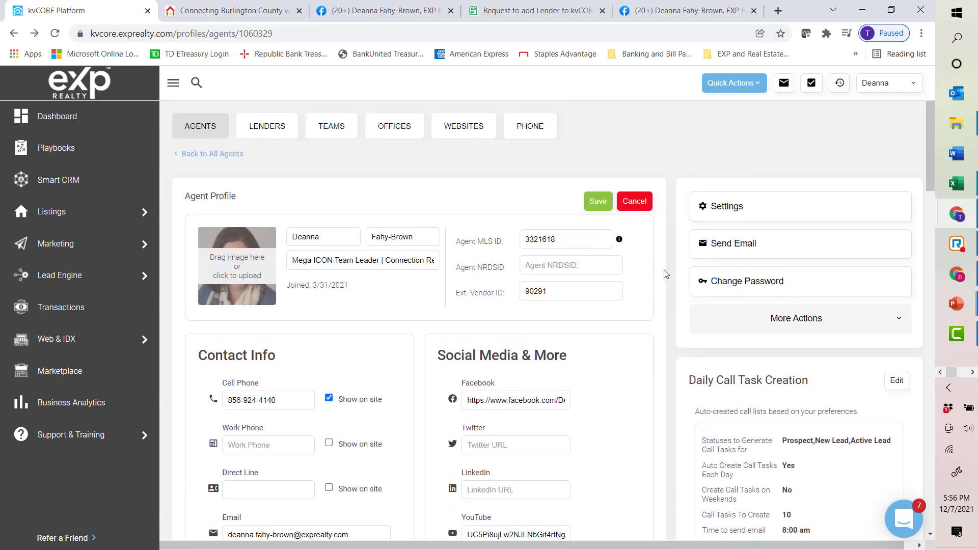
{"action": "left_click", "coordinate": [593, 206]}
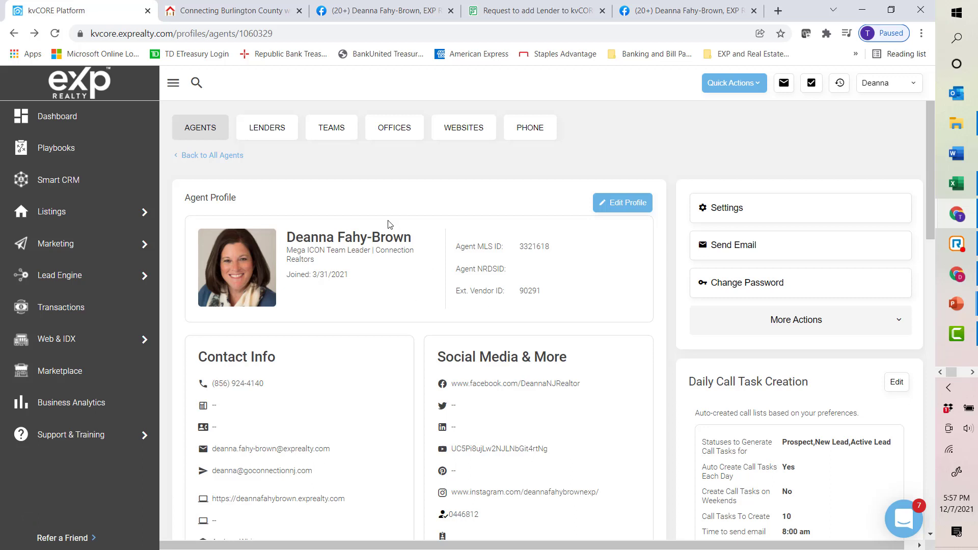
Step: Start a new email to the agent using the Post-call Text 4 template
{"action": "left_click", "coordinate": [727, 250]}
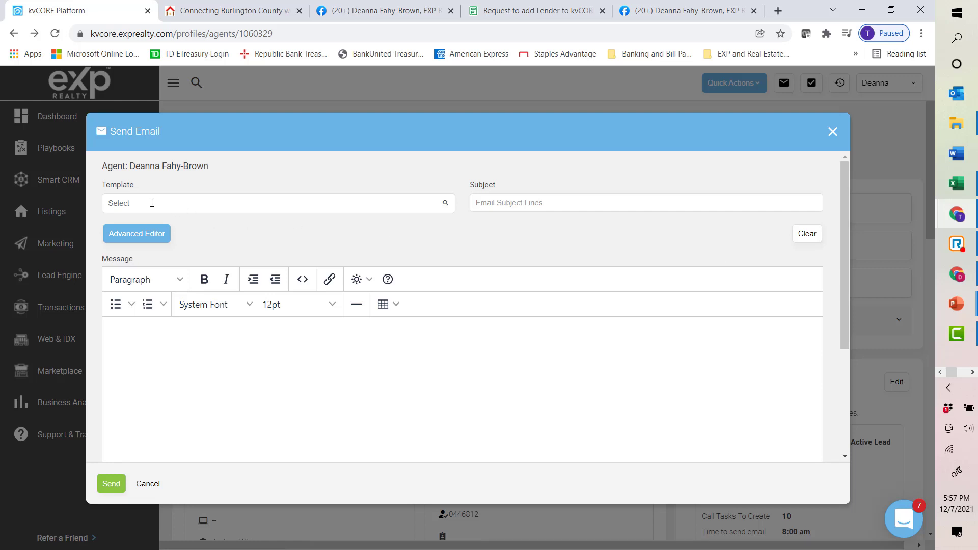
{"action": "left_click", "coordinate": [173, 202]}
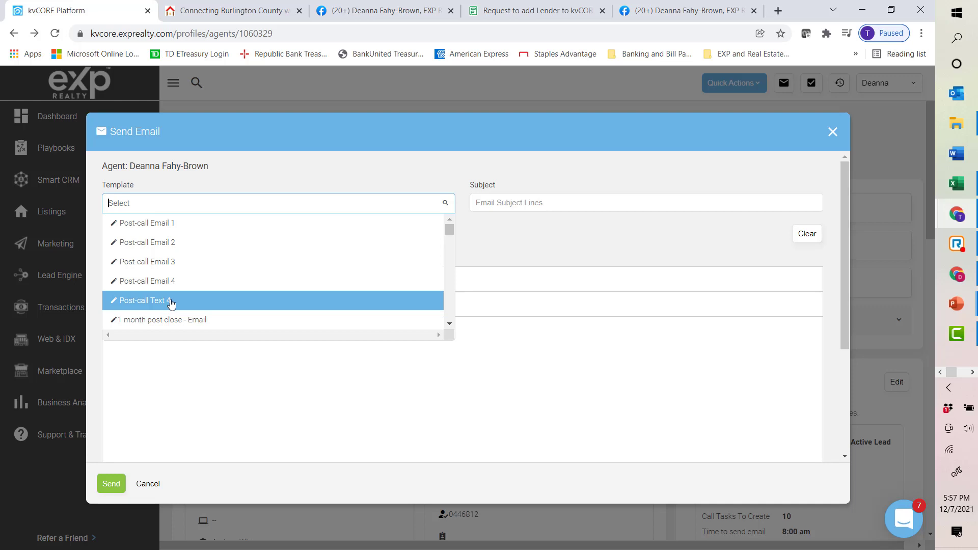
{"action": "left_click", "coordinate": [172, 301]}
Step: Set the email subject to Test Email Format
{"action": "left_click", "coordinate": [509, 202]}
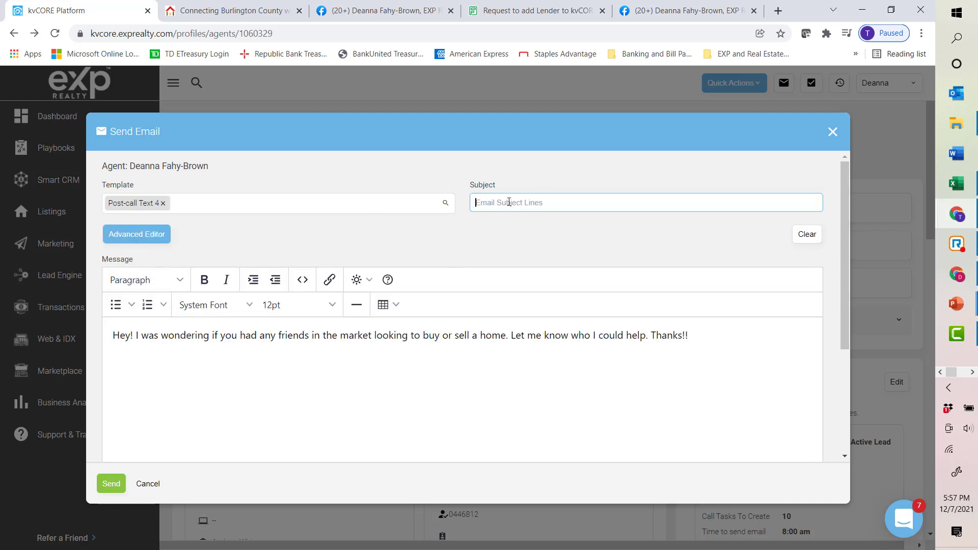
{"action": "type", "text": "Test Email Format"}
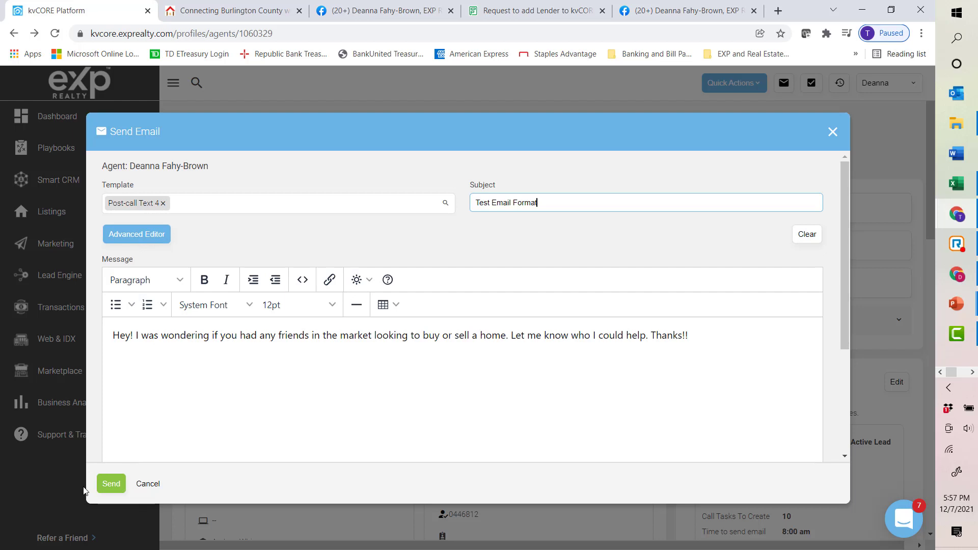
Step: Send the test email and switch to the Outlook mail tab
{"action": "left_click", "coordinate": [120, 483]}
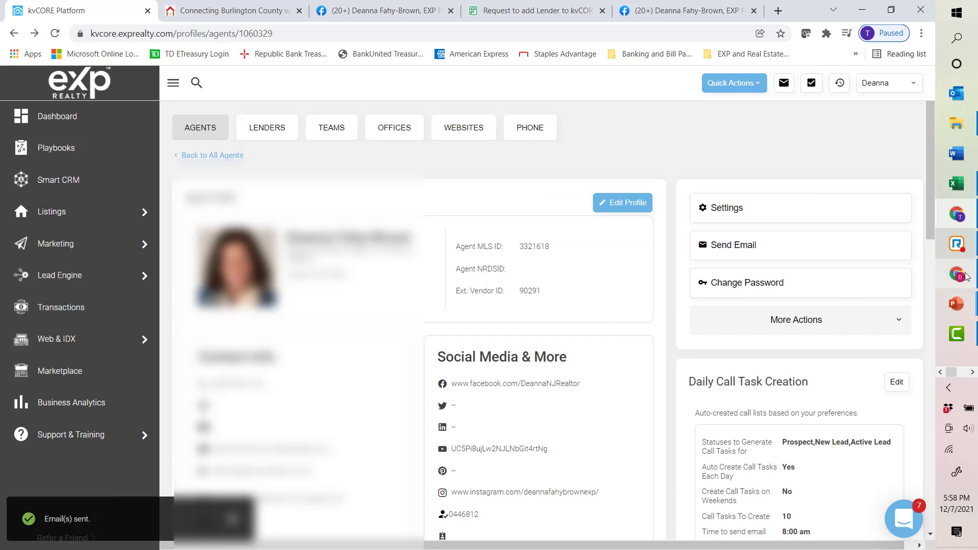
{"action": "mouse_move", "coordinate": [963, 216]}
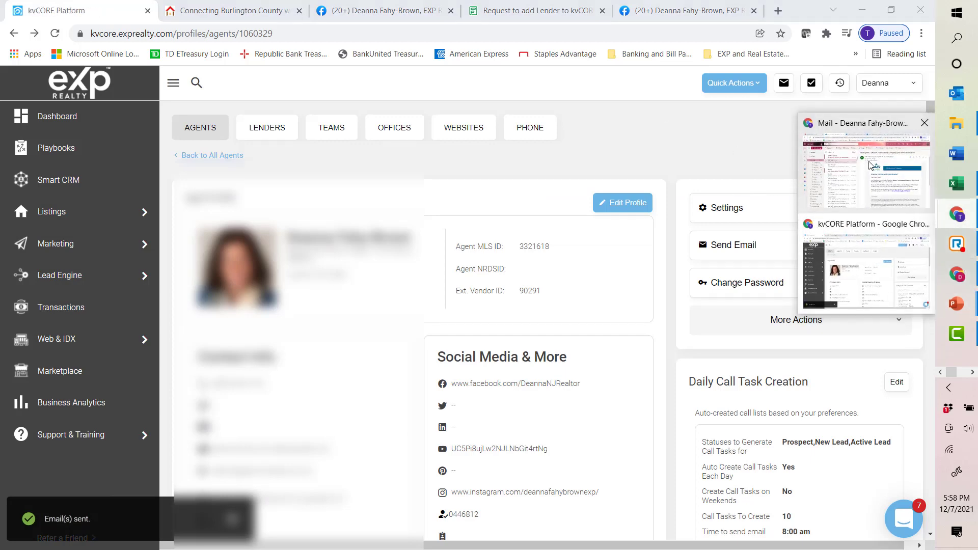
{"action": "left_click", "coordinate": [867, 179]}
{"action": "left_click", "coordinate": [353, 14]}
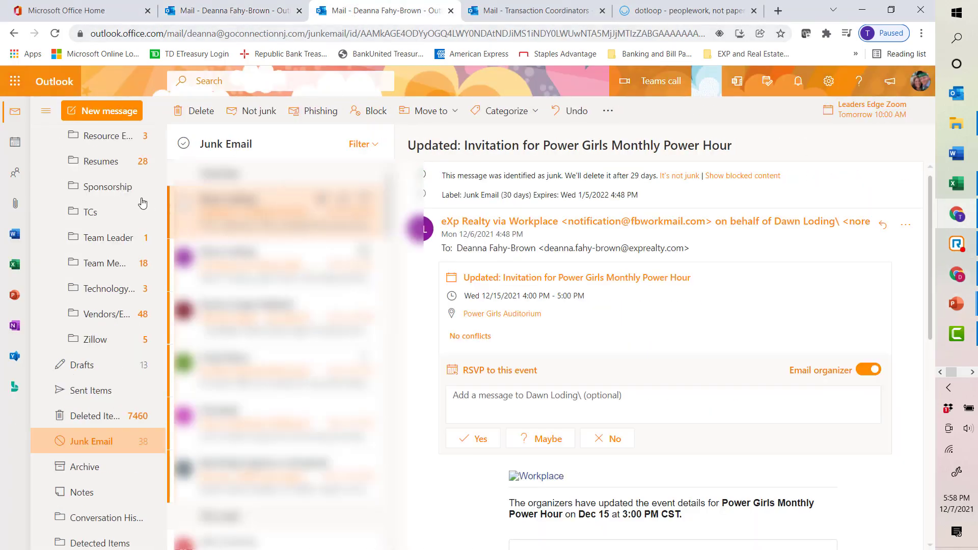
Step: Open the Test Email Format message in the Junk Email folder
{"action": "scroll", "coordinate": [91, 204], "scroll_direction": "up", "scroll_amount": 10}
{"action": "left_click", "coordinate": [88, 174]}
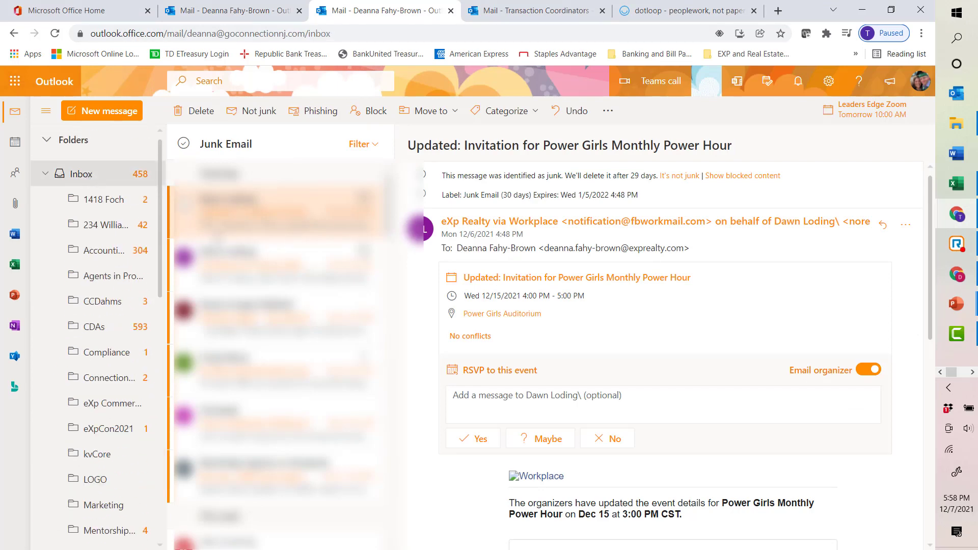
{"action": "scroll", "coordinate": [113, 336], "scroll_direction": "down", "scroll_amount": 8}
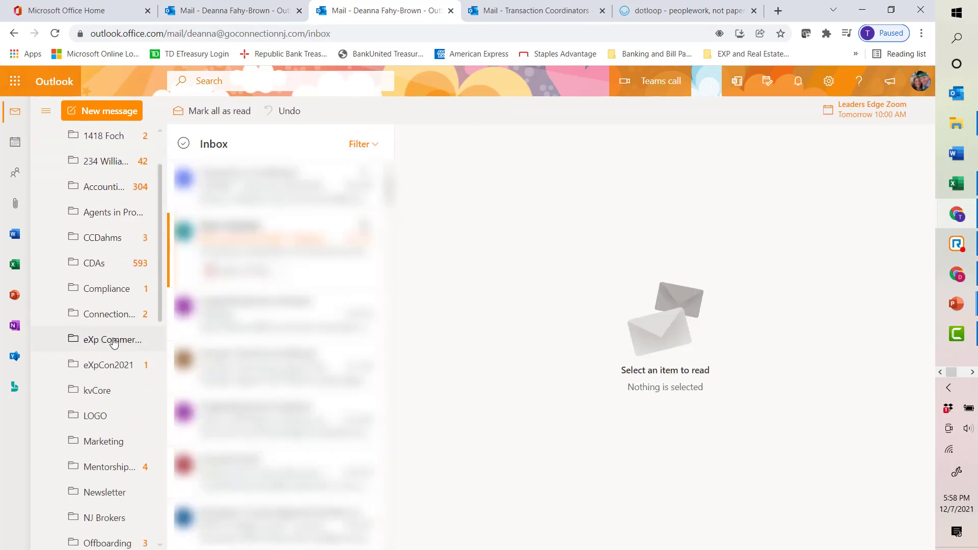
{"action": "scroll", "coordinate": [121, 417], "scroll_direction": "down", "scroll_amount": 5}
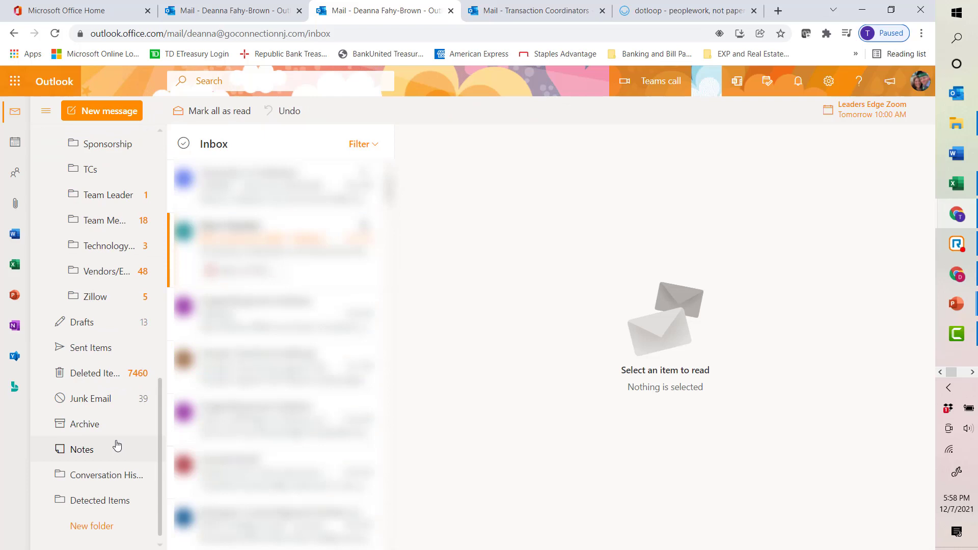
{"action": "left_click", "coordinate": [101, 399]}
{"action": "left_click", "coordinate": [265, 212]}
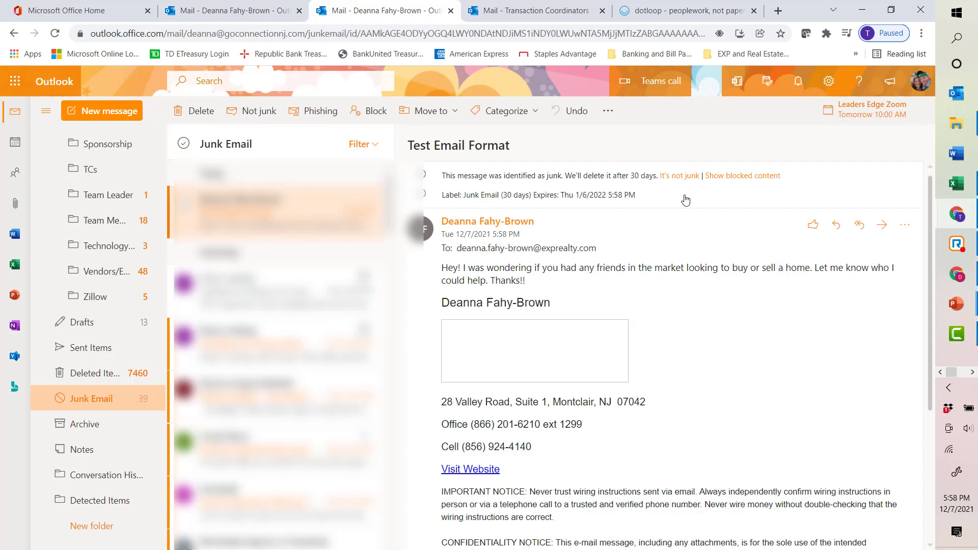
Step: Show the blocked content and review the received signature's logo, address and links
{"action": "left_click", "coordinate": [746, 176]}
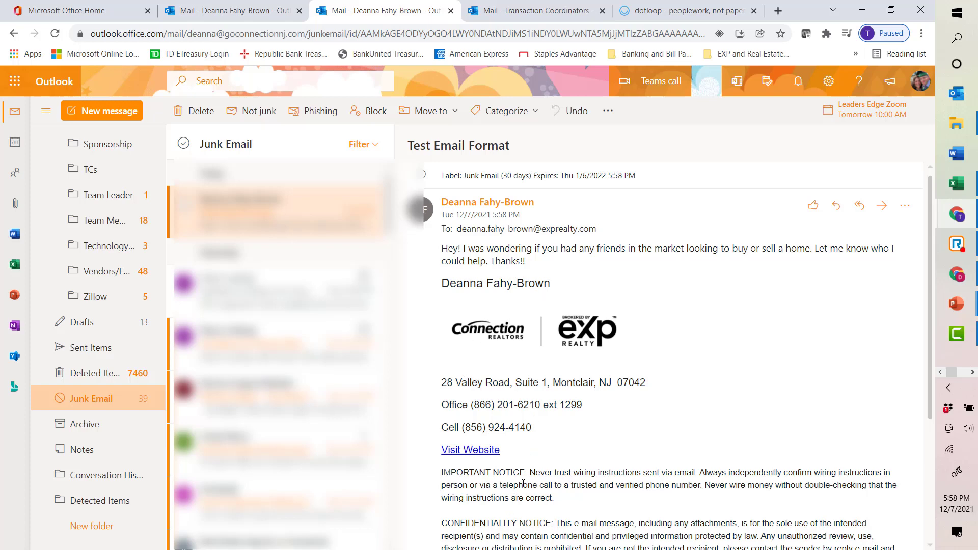
{"action": "scroll", "coordinate": [644, 433], "scroll_direction": "down", "scroll_amount": 1}
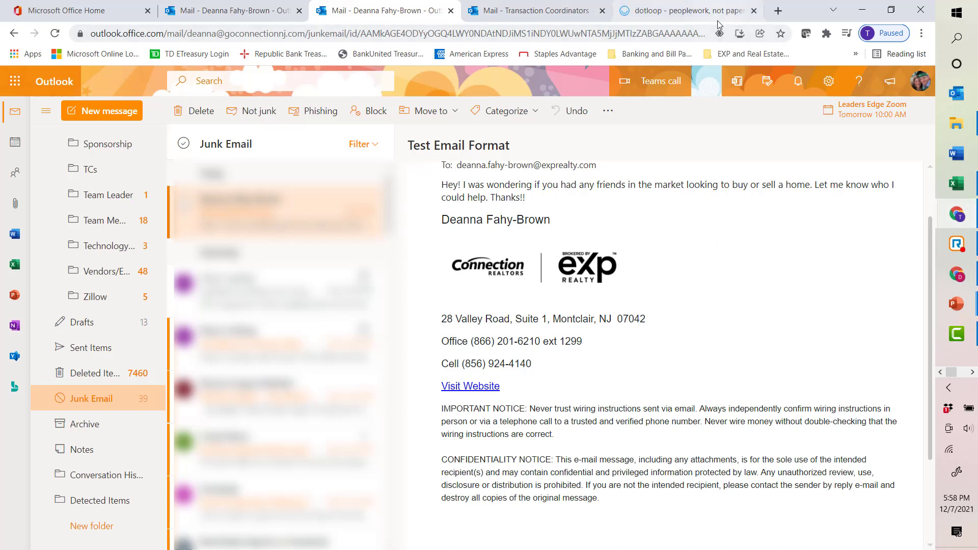
Step: Switch back to the kvCORE agent profile and try opening Edit Profile
{"action": "mouse_move", "coordinate": [963, 219]}
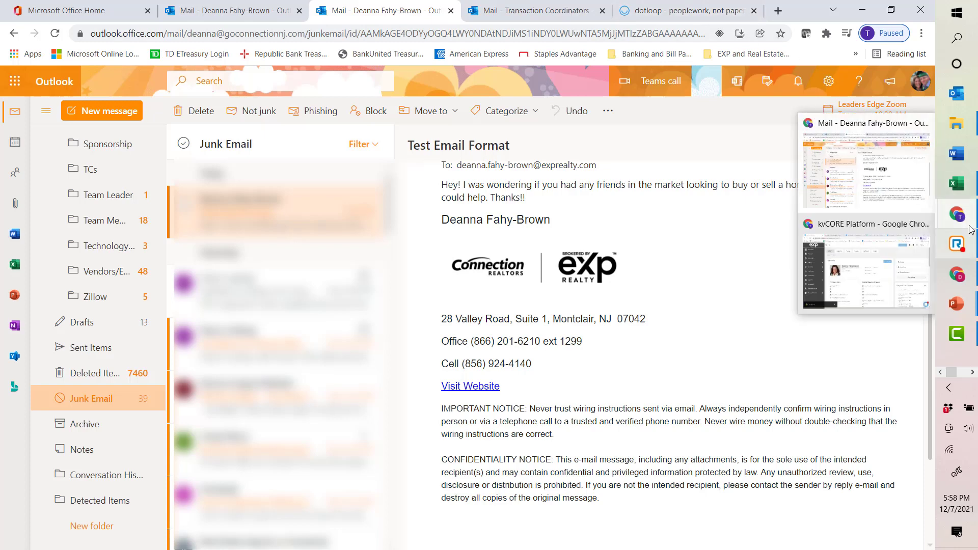
{"action": "left_click", "coordinate": [890, 263]}
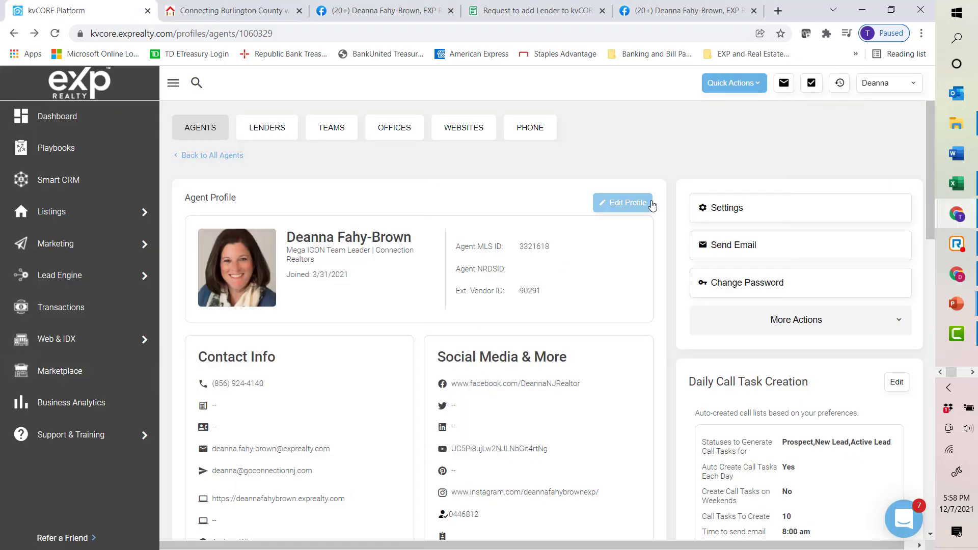
{"action": "left_click", "coordinate": [633, 205]}
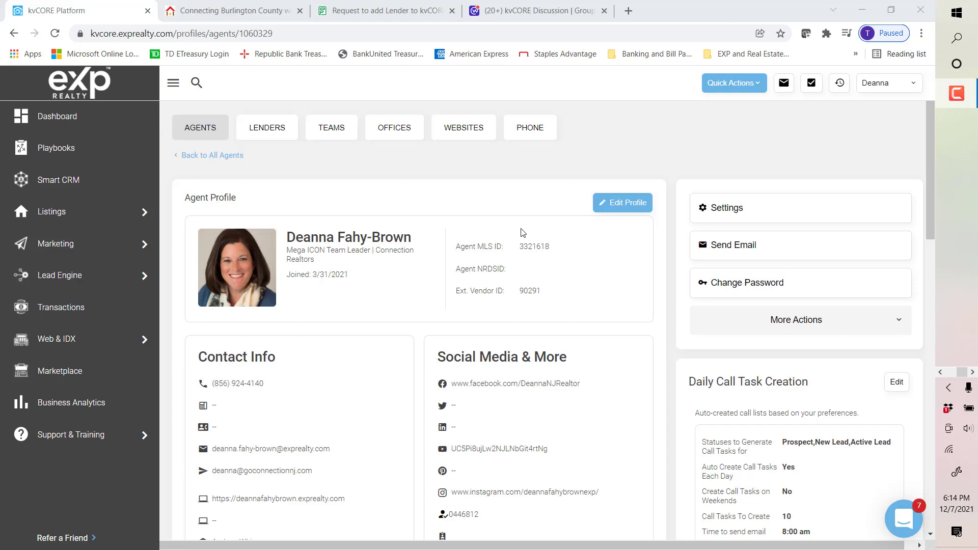
Step: Switch to the agent website tab and open its Our Resources page
{"action": "left_click", "coordinate": [232, 11]}
{"action": "scroll", "coordinate": [724, 233], "scroll_direction": "up", "scroll_amount": 20}
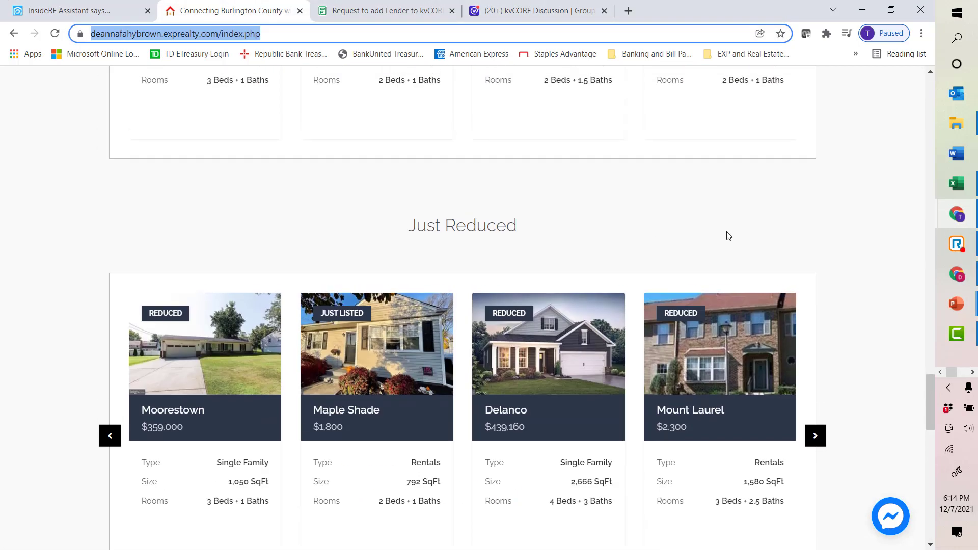
{"action": "scroll", "coordinate": [717, 234], "scroll_direction": "up", "scroll_amount": 15}
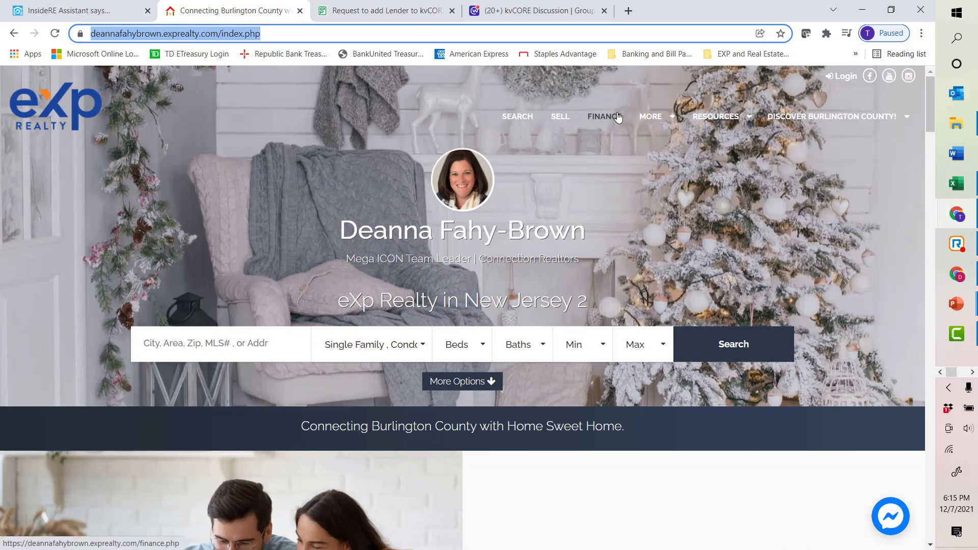
{"action": "mouse_move", "coordinate": [713, 118]}
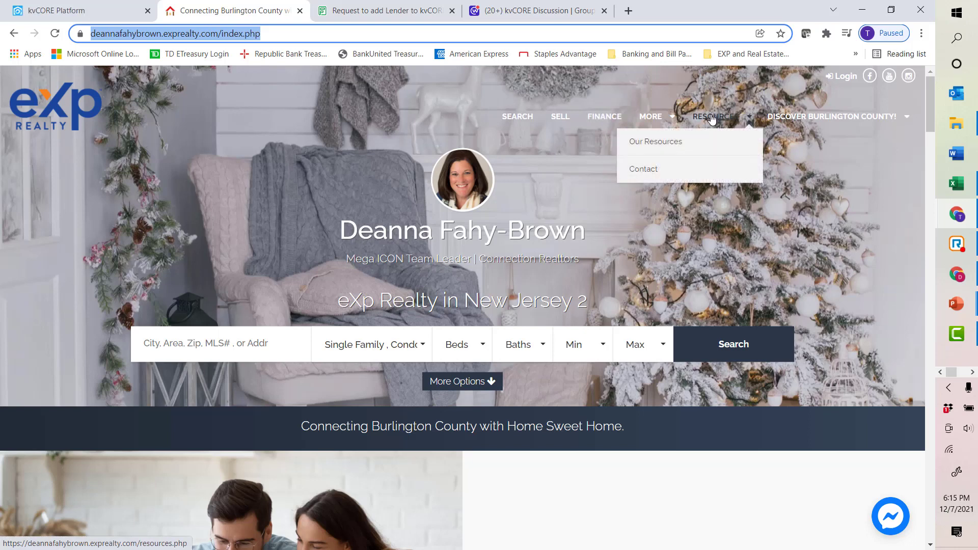
{"action": "left_click", "coordinate": [670, 142]}
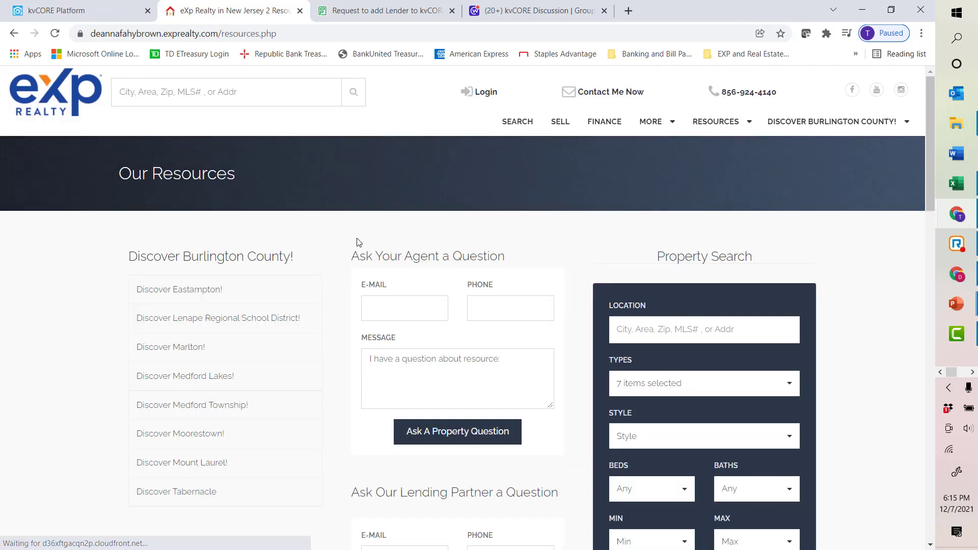
Step: Scroll through the Our Resources page forms and return to the kvCORE tab
{"action": "scroll", "coordinate": [356, 242], "scroll_direction": "down", "scroll_amount": 3}
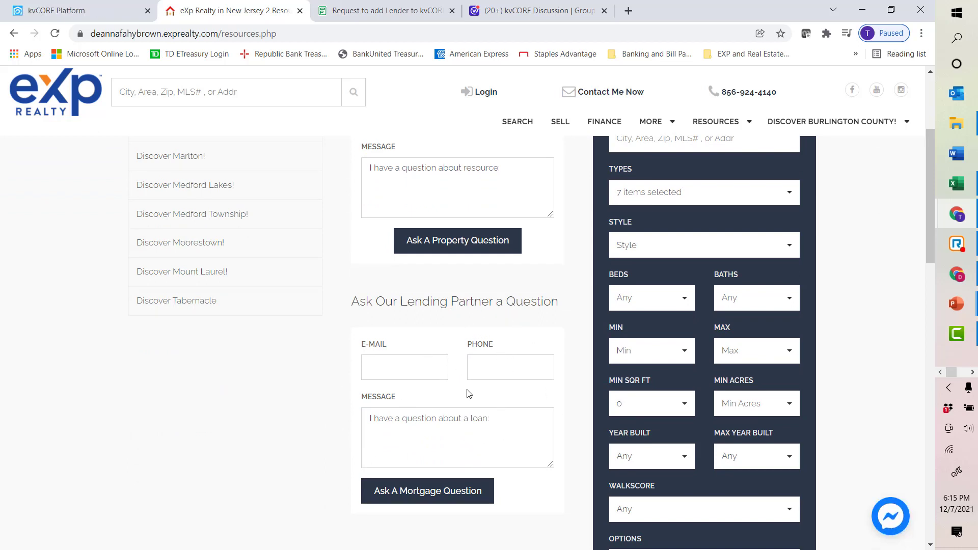
{"action": "scroll", "coordinate": [545, 354], "scroll_direction": "up", "scroll_amount": 3}
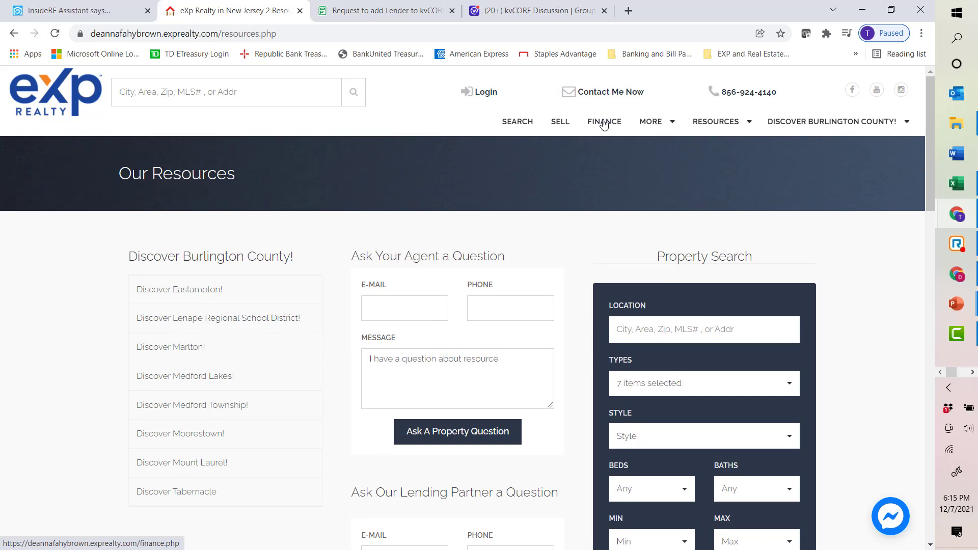
{"action": "left_click", "coordinate": [30, 11]}
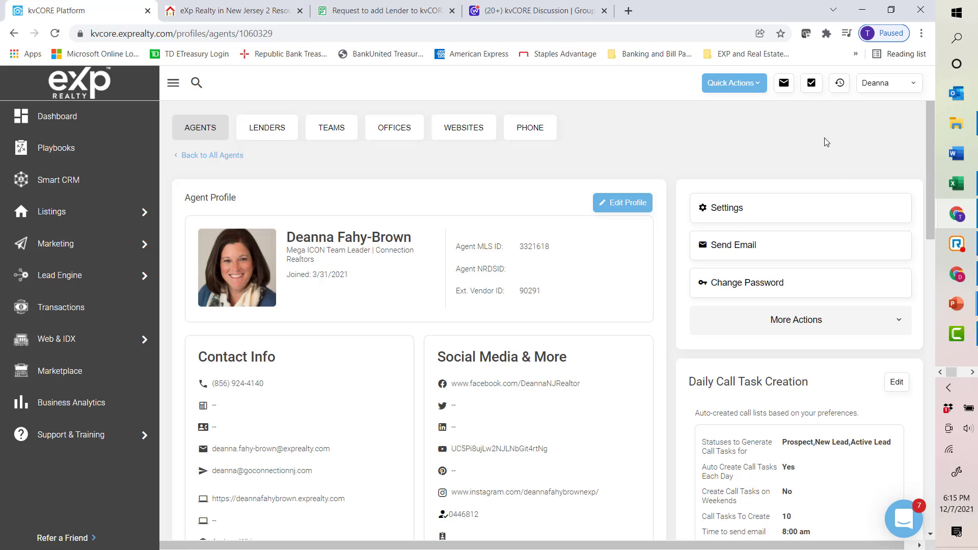
Step: Open the Lenders list from the account menu and browse through the lenders
{"action": "left_click", "coordinate": [877, 88]}
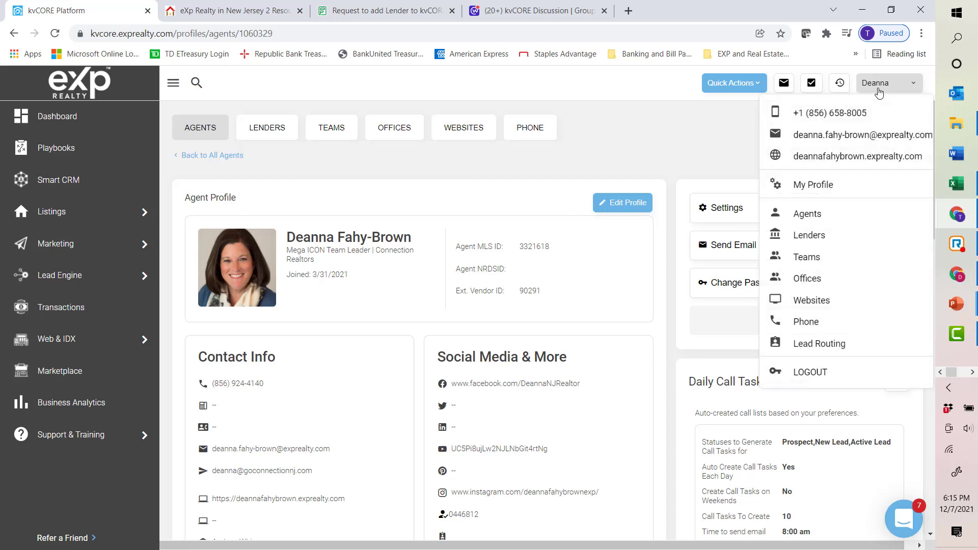
{"action": "left_click", "coordinate": [816, 235]}
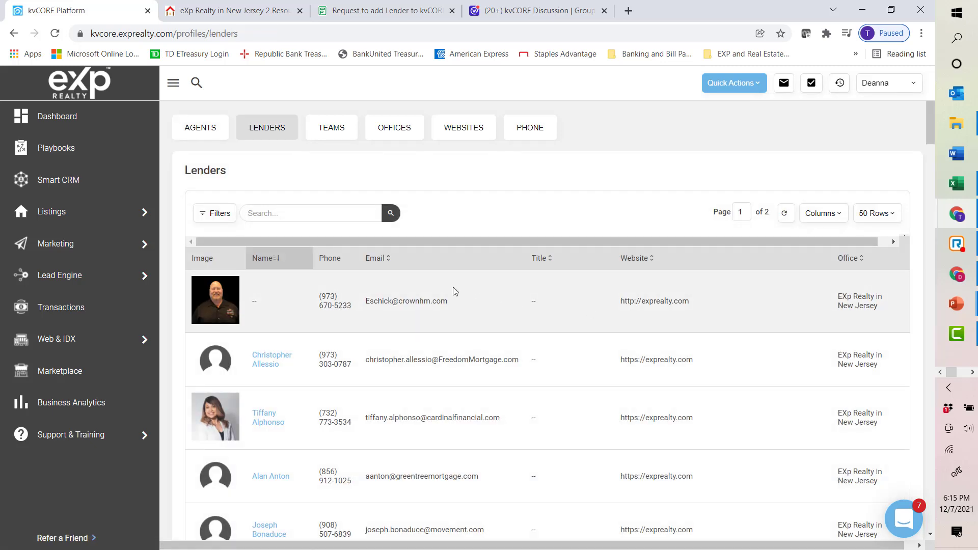
{"action": "scroll", "coordinate": [455, 291], "scroll_direction": "down", "scroll_amount": 7}
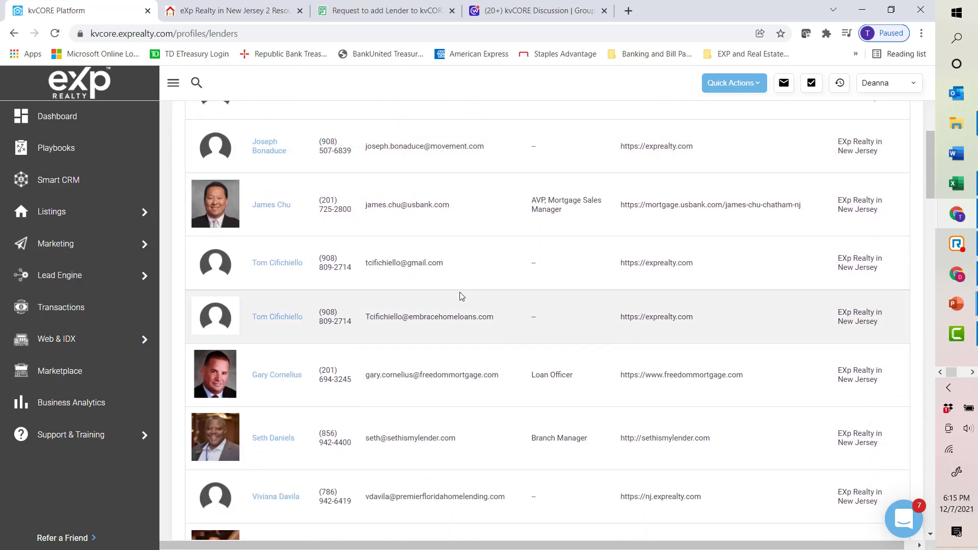
{"action": "scroll", "coordinate": [462, 297], "scroll_direction": "down", "scroll_amount": 15}
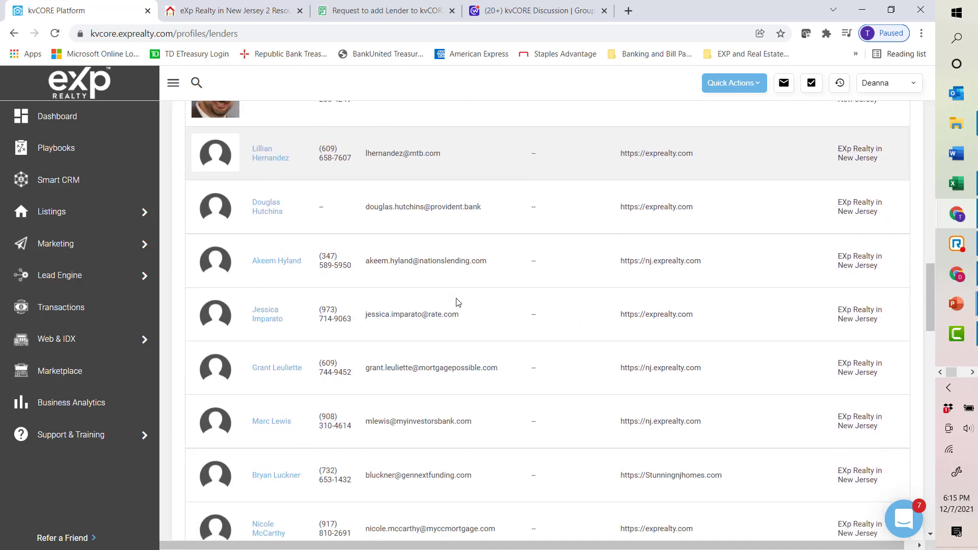
{"action": "scroll", "coordinate": [458, 302], "scroll_direction": "down", "scroll_amount": 9}
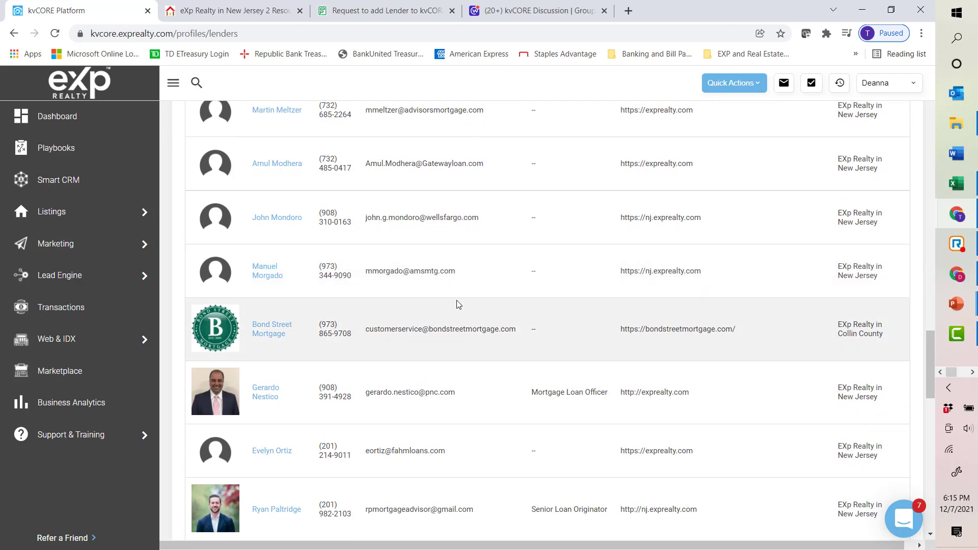
{"action": "scroll", "coordinate": [457, 306], "scroll_direction": "down", "scroll_amount": 6}
{"action": "scroll", "coordinate": [456, 307], "scroll_direction": "down", "scroll_amount": 12}
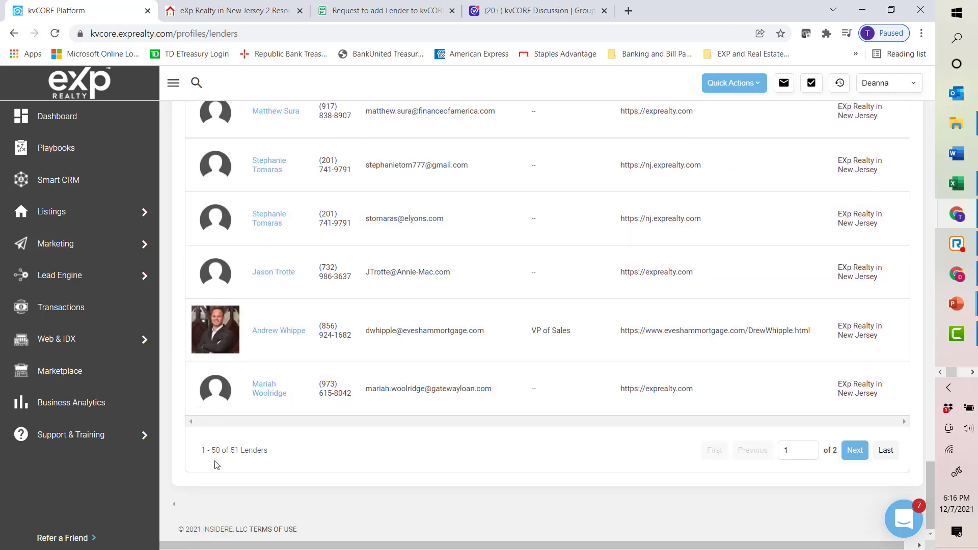
{"action": "scroll", "coordinate": [462, 434], "scroll_direction": "up", "scroll_amount": 1}
{"action": "scroll", "coordinate": [462, 433], "scroll_direction": "down", "scroll_amount": 1}
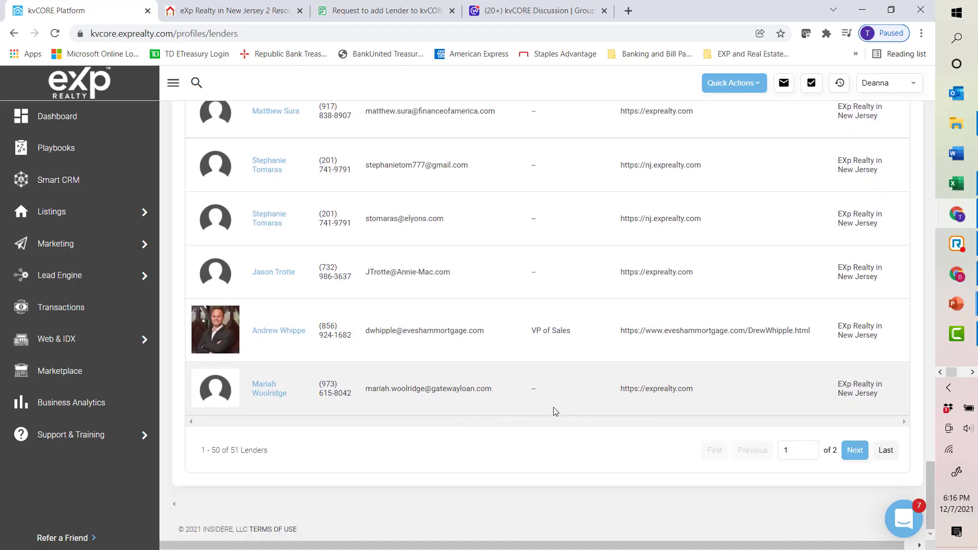
{"action": "scroll", "coordinate": [554, 408], "scroll_direction": "up", "scroll_amount": 8}
{"action": "scroll", "coordinate": [548, 401], "scroll_direction": "up", "scroll_amount": 20}
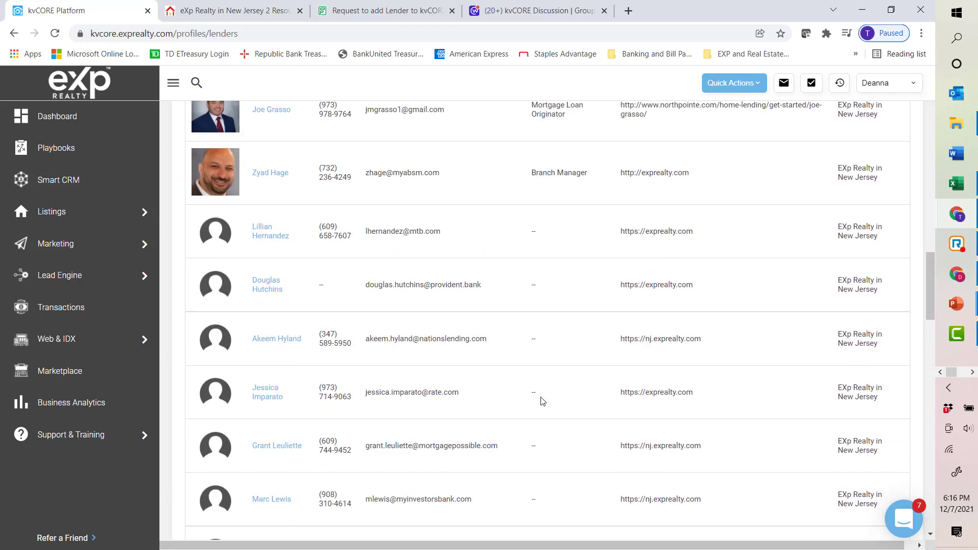
{"action": "scroll", "coordinate": [544, 401], "scroll_direction": "up", "scroll_amount": 20}
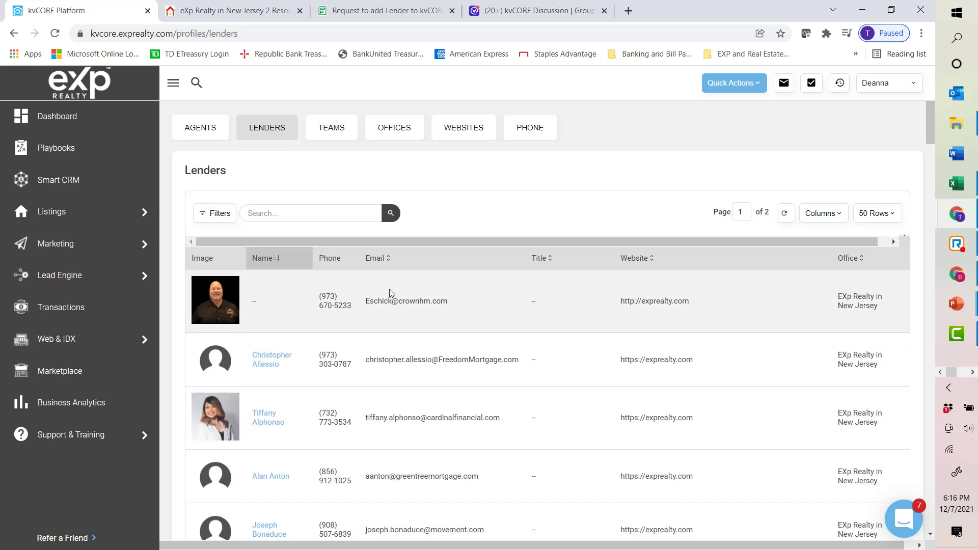
Step: Return to the agent profile page from the account menu
{"action": "left_click", "coordinate": [887, 89]}
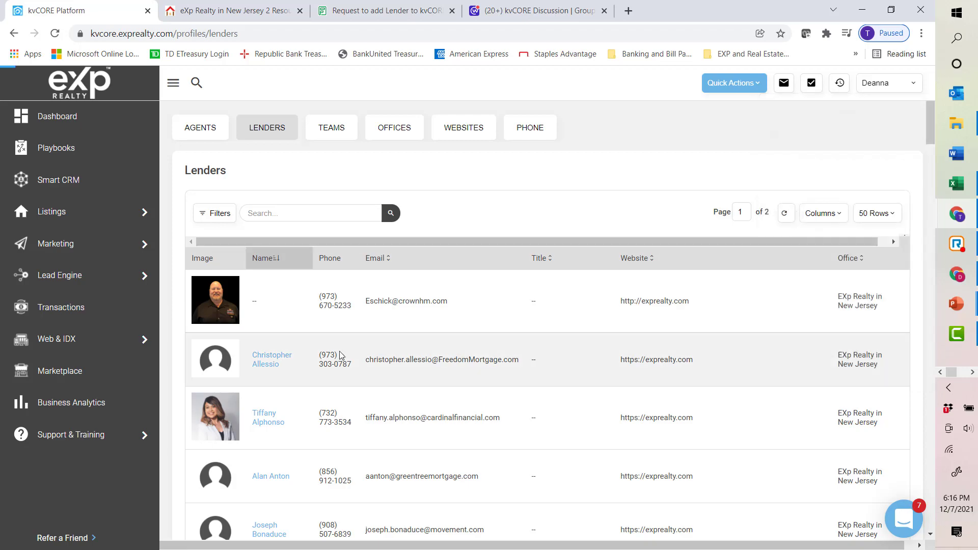
{"action": "scroll", "coordinate": [334, 350], "scroll_direction": "down", "scroll_amount": 6}
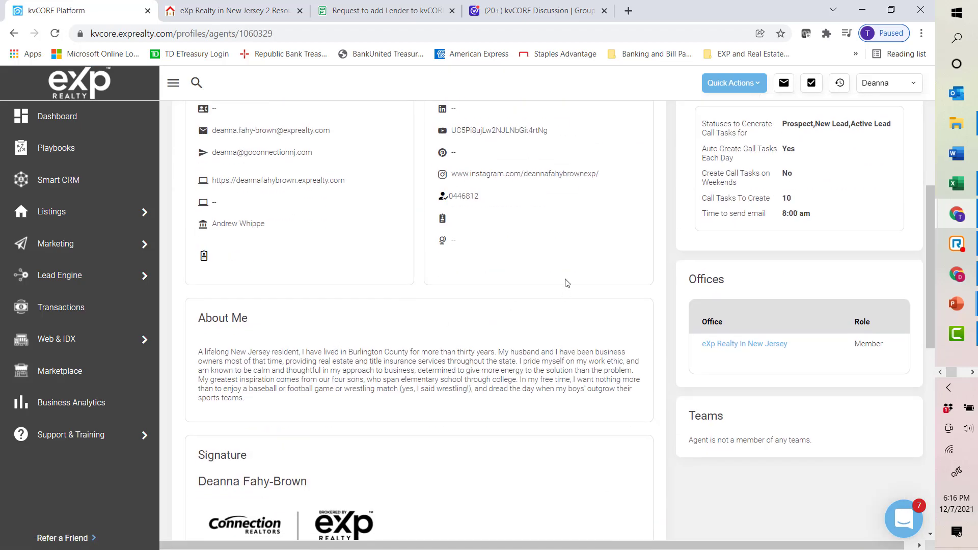
{"action": "scroll", "coordinate": [568, 283], "scroll_direction": "up", "scroll_amount": 6}
Step: Open the profile editor, check the assigned Lender field, and close the editor
{"action": "left_click", "coordinate": [622, 201]}
{"action": "scroll", "coordinate": [378, 365], "scroll_direction": "down", "scroll_amount": 5}
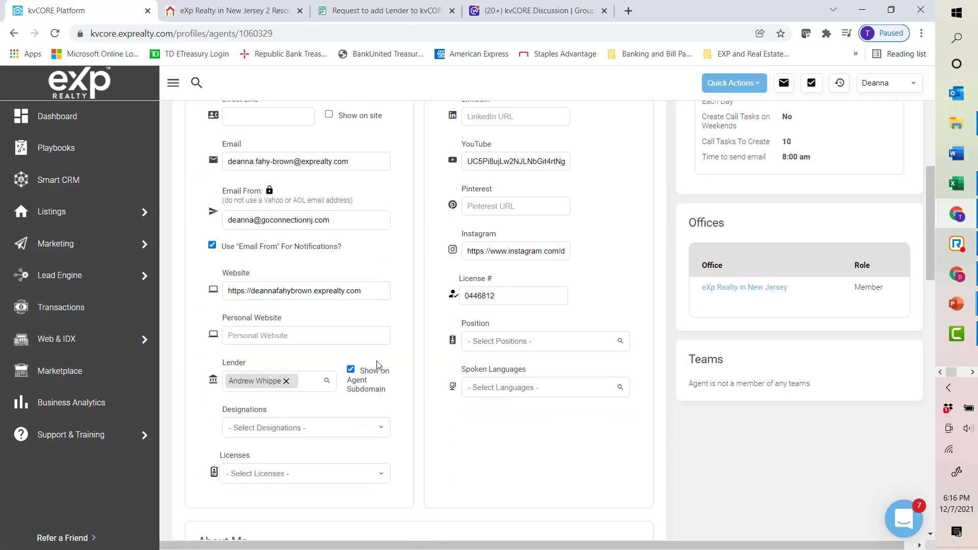
{"action": "scroll", "coordinate": [377, 365], "scroll_direction": "down", "scroll_amount": 1}
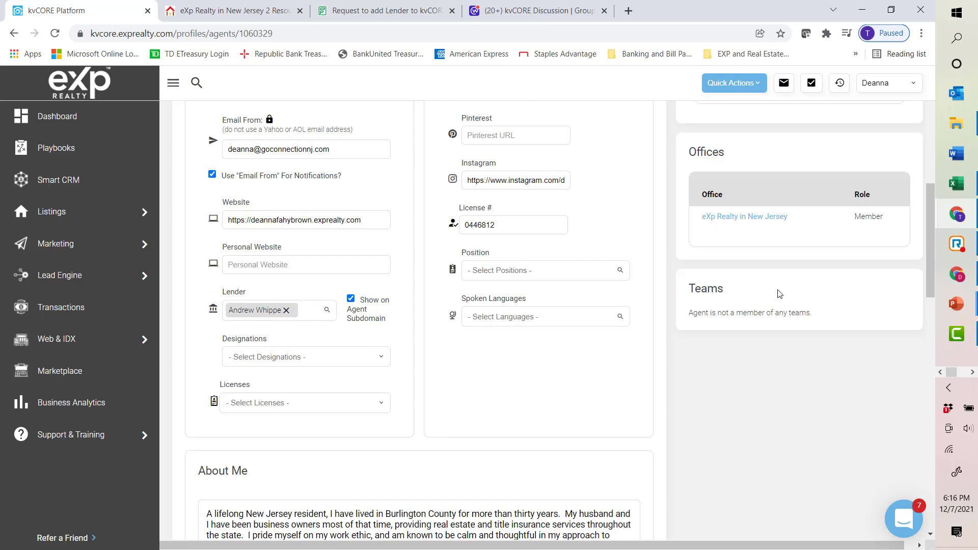
{"action": "scroll", "coordinate": [779, 294], "scroll_direction": "up", "scroll_amount": 8}
{"action": "left_click", "coordinate": [634, 201]}
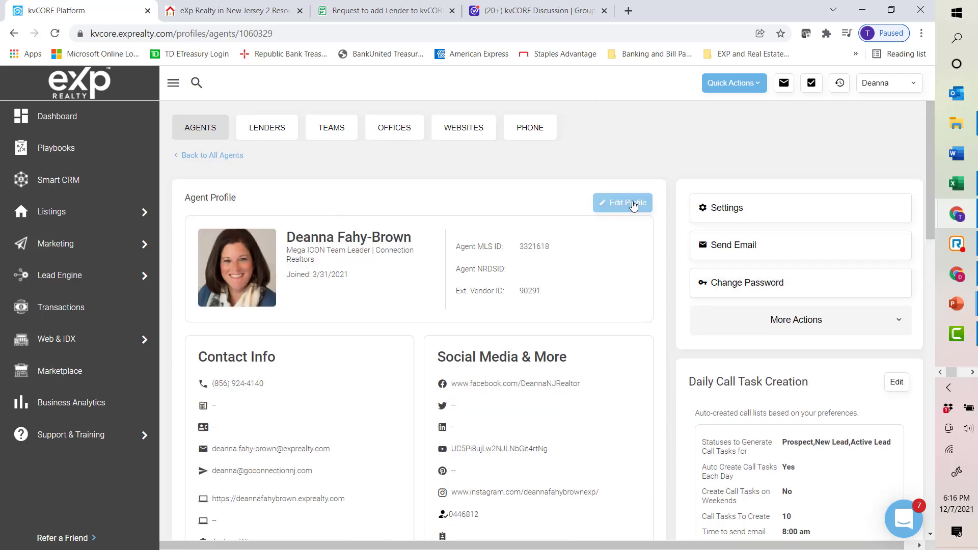
Step: Open the Lenders list again from the account menu
{"action": "left_click", "coordinate": [892, 84]}
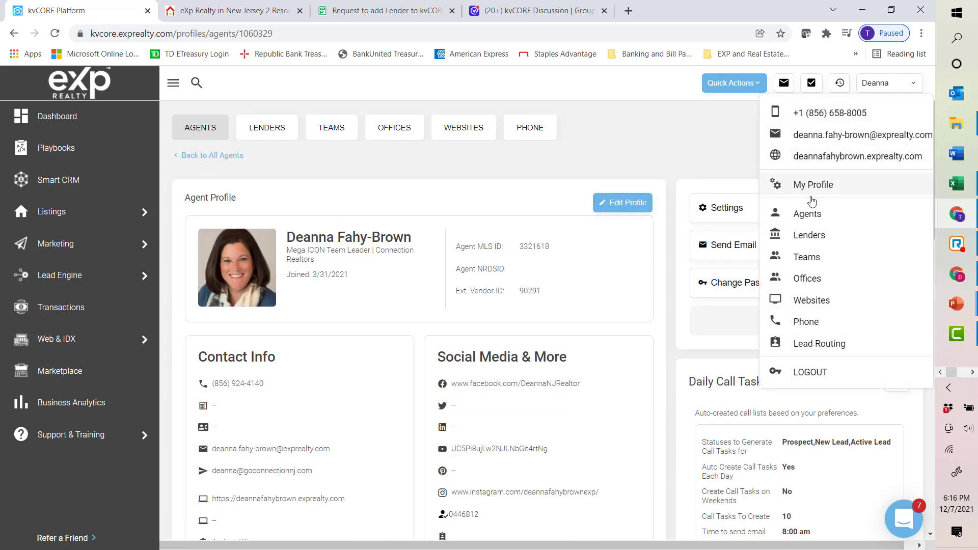
{"action": "left_click", "coordinate": [810, 235]}
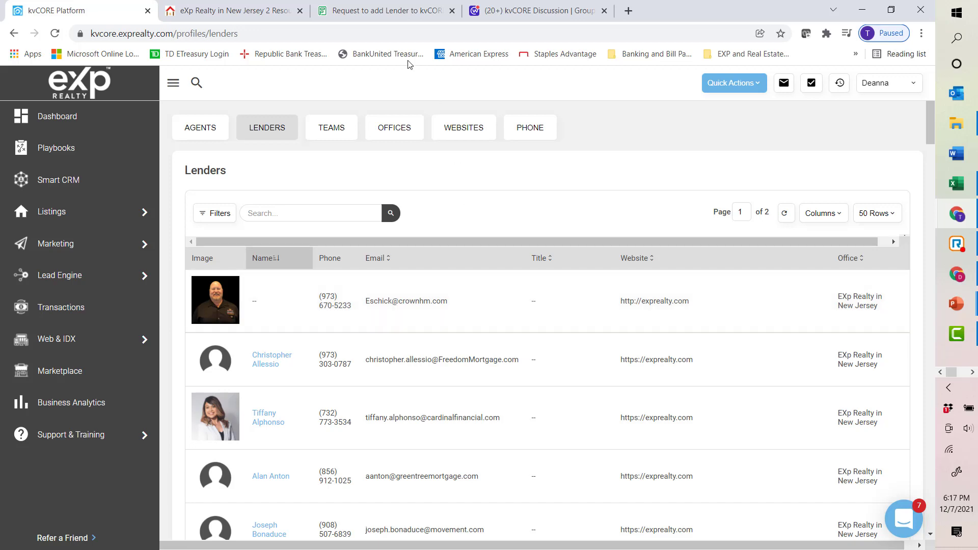
Step: Switch to the Request to add Lender to kvCORE form and scroll through its agent and lender fields
{"action": "left_click", "coordinate": [372, 11]}
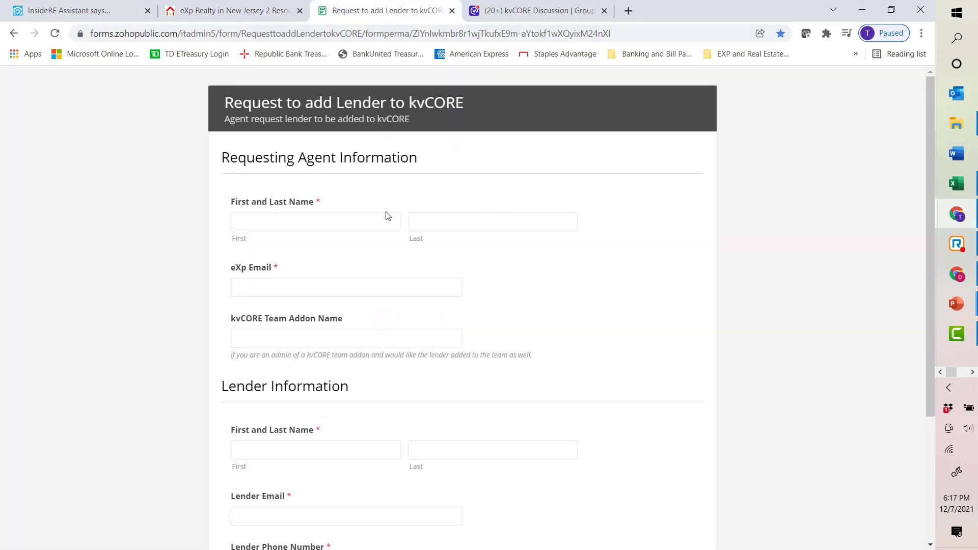
{"action": "scroll", "coordinate": [439, 247], "scroll_direction": "down", "scroll_amount": 4}
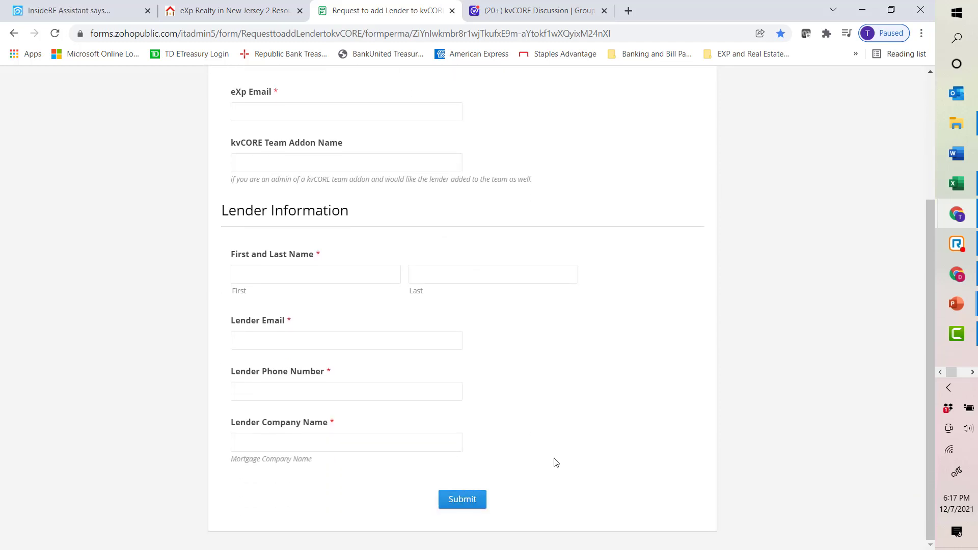
{"action": "scroll", "coordinate": [559, 461], "scroll_direction": "up", "scroll_amount": 3}
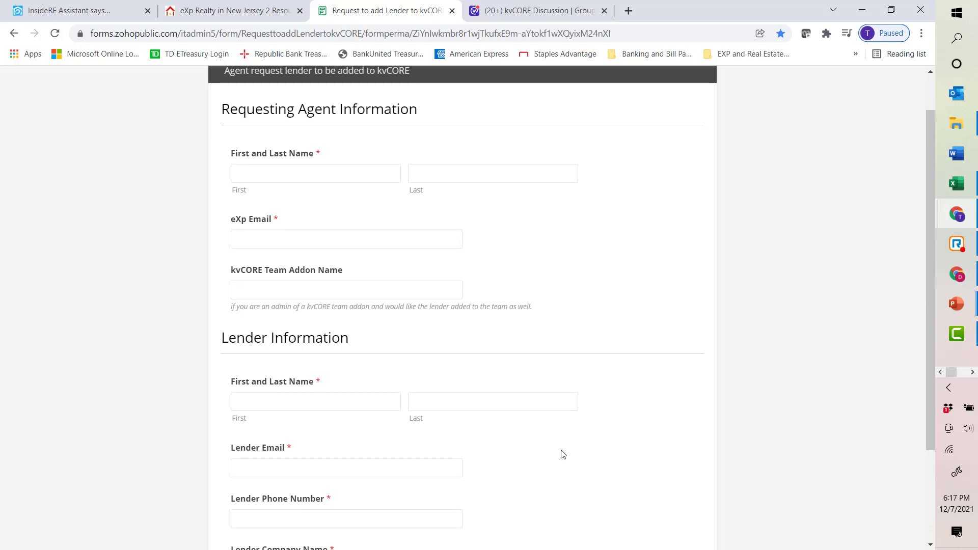
{"action": "scroll", "coordinate": [562, 451], "scroll_direction": "up", "scroll_amount": 1}
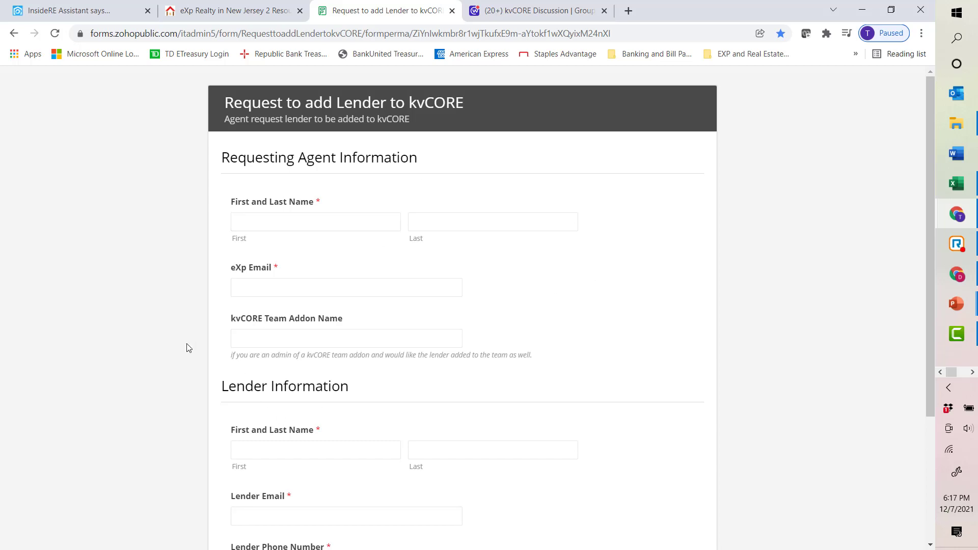
Step: Find the lender request post in the kvCORE Discussion group and open its Request to add Lender form link
{"action": "left_click", "coordinate": [549, 13]}
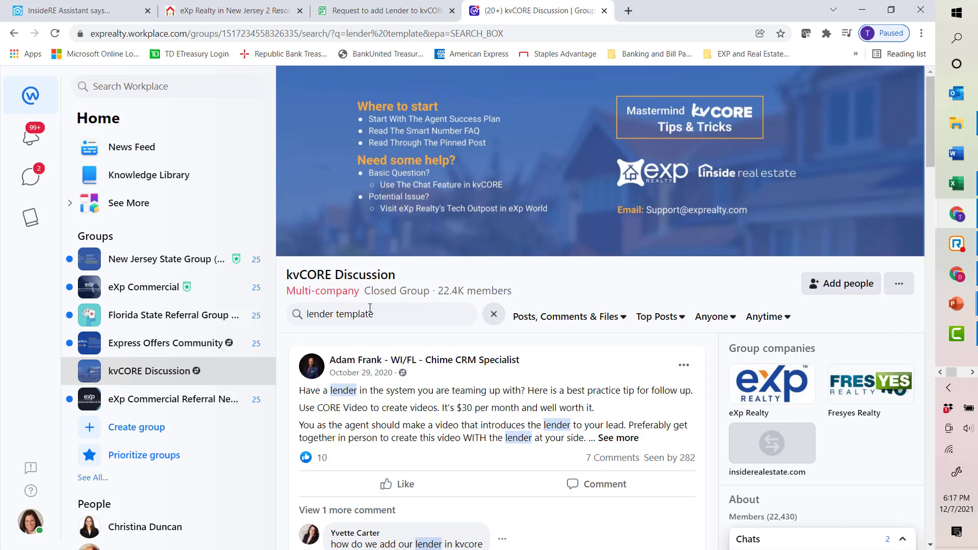
{"action": "scroll", "coordinate": [370, 308], "scroll_direction": "down", "scroll_amount": 4}
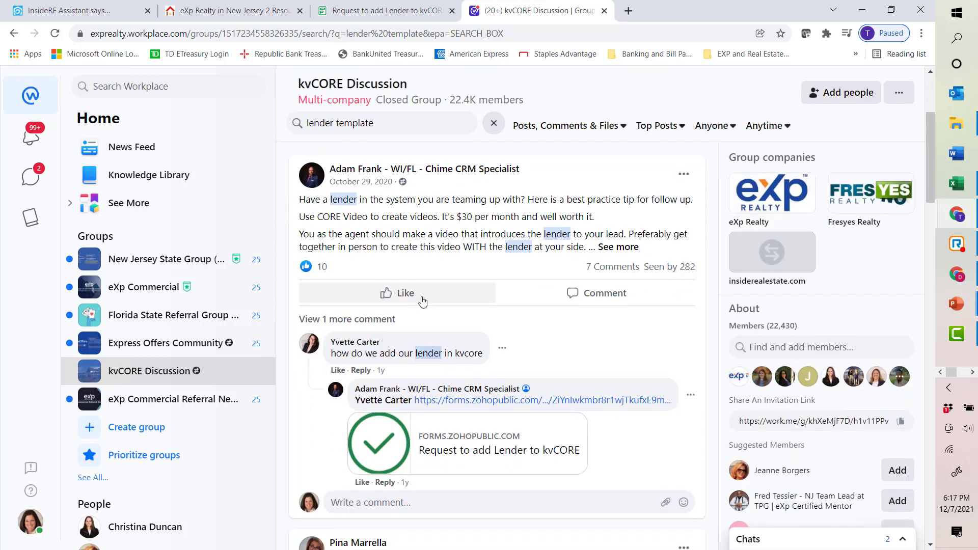
{"action": "scroll", "coordinate": [497, 347], "scroll_direction": "down", "scroll_amount": 1}
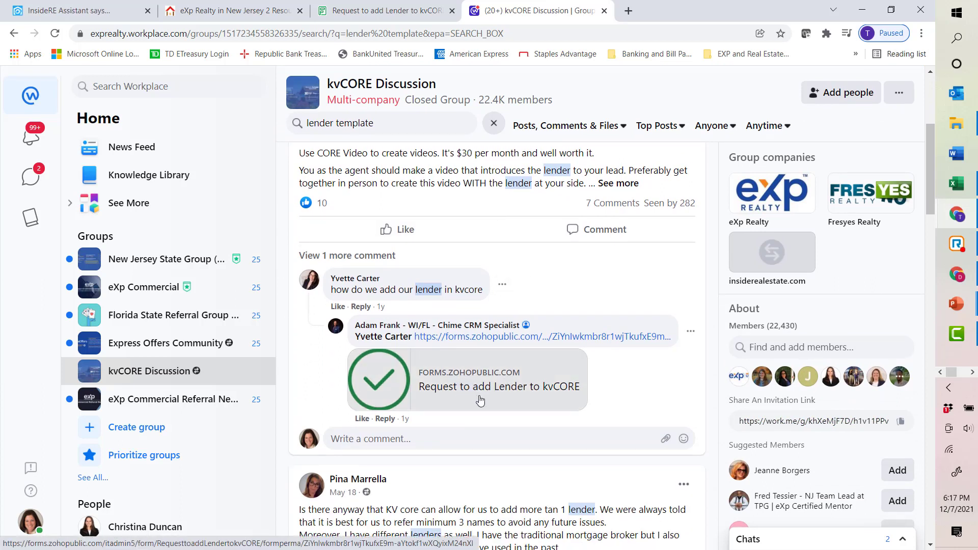
{"action": "left_click", "coordinate": [494, 390]}
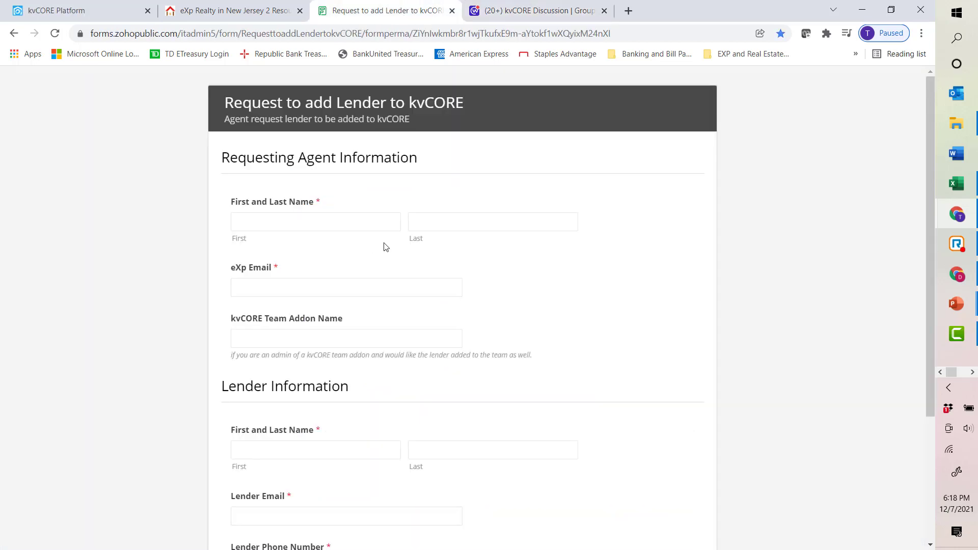
{"action": "scroll", "coordinate": [382, 245], "scroll_direction": "down", "scroll_amount": 3}
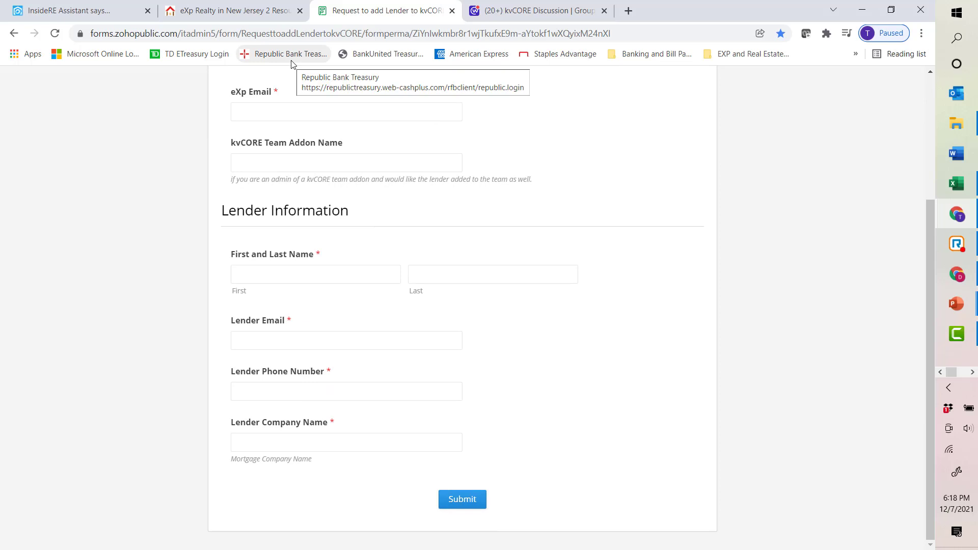
Step: Switch to the agent website and review the lender listing on its Finance page
{"action": "left_click", "coordinate": [98, 12]}
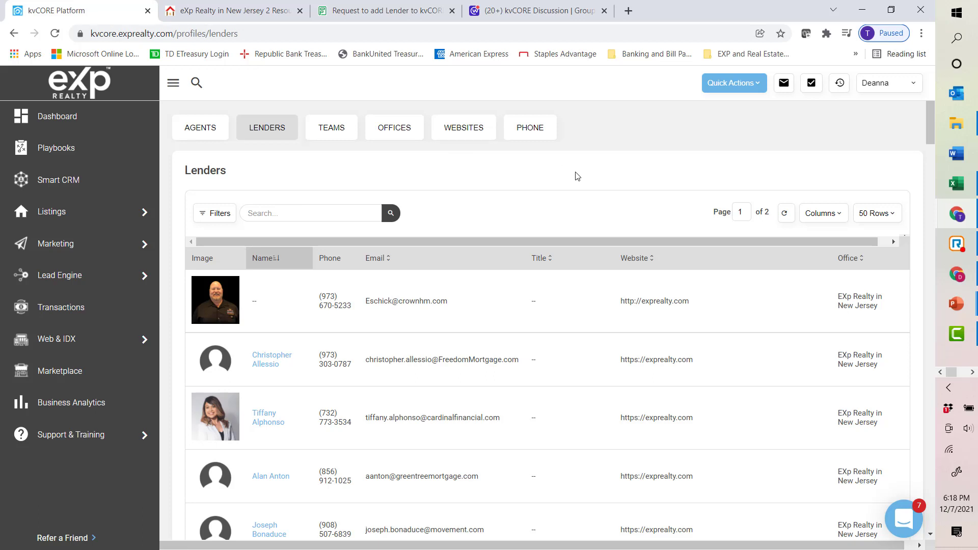
{"action": "left_click", "coordinate": [238, 15]}
{"action": "left_click", "coordinate": [522, 256]}
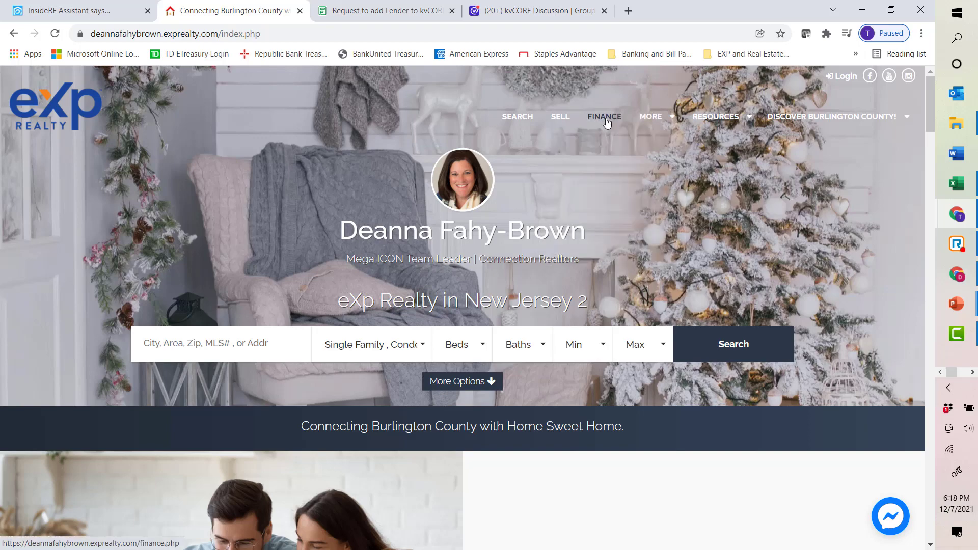
{"action": "left_click", "coordinate": [605, 118]}
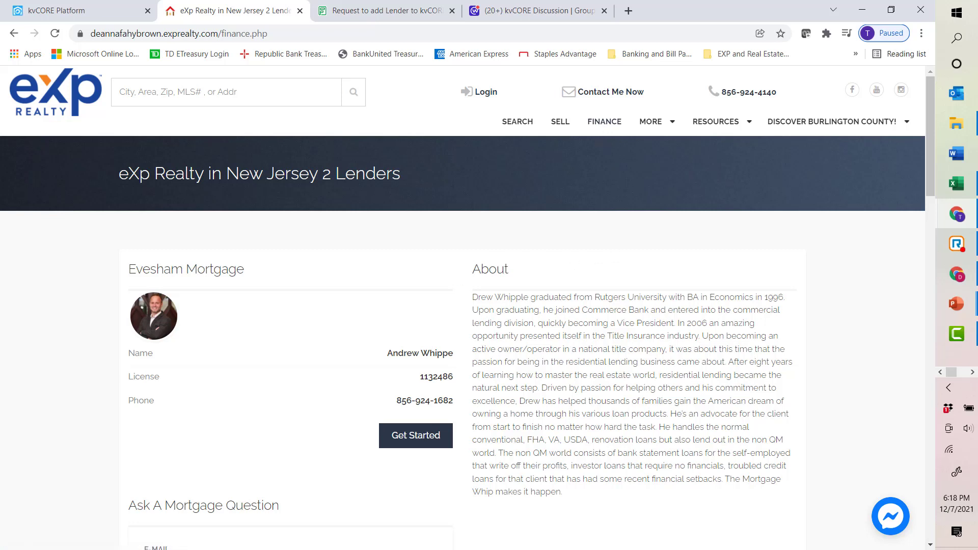
{"action": "scroll", "coordinate": [434, 371], "scroll_direction": "down", "scroll_amount": 1}
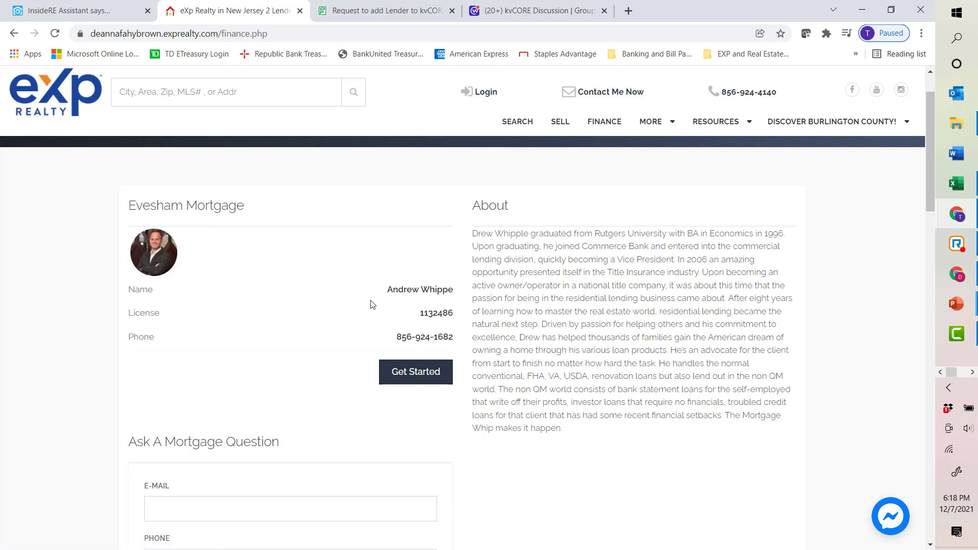
{"action": "scroll", "coordinate": [374, 308], "scroll_direction": "down", "scroll_amount": 1}
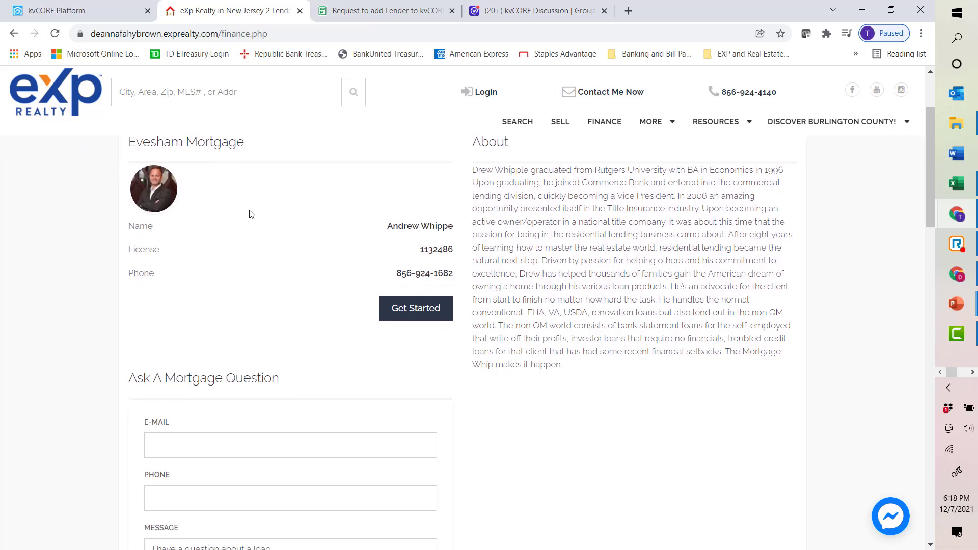
{"action": "scroll", "coordinate": [389, 345], "scroll_direction": "down", "scroll_amount": 2}
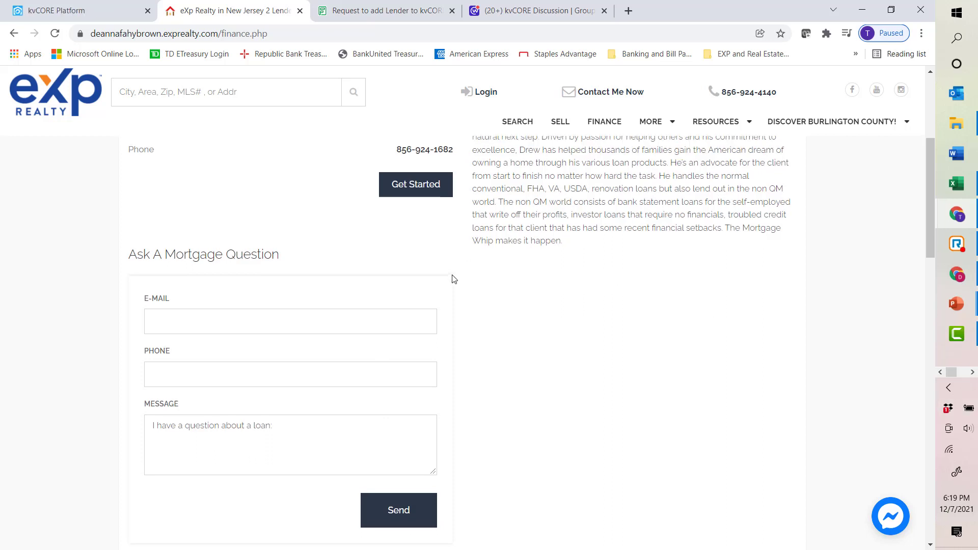
{"action": "scroll", "coordinate": [452, 277], "scroll_direction": "up", "scroll_amount": 5}
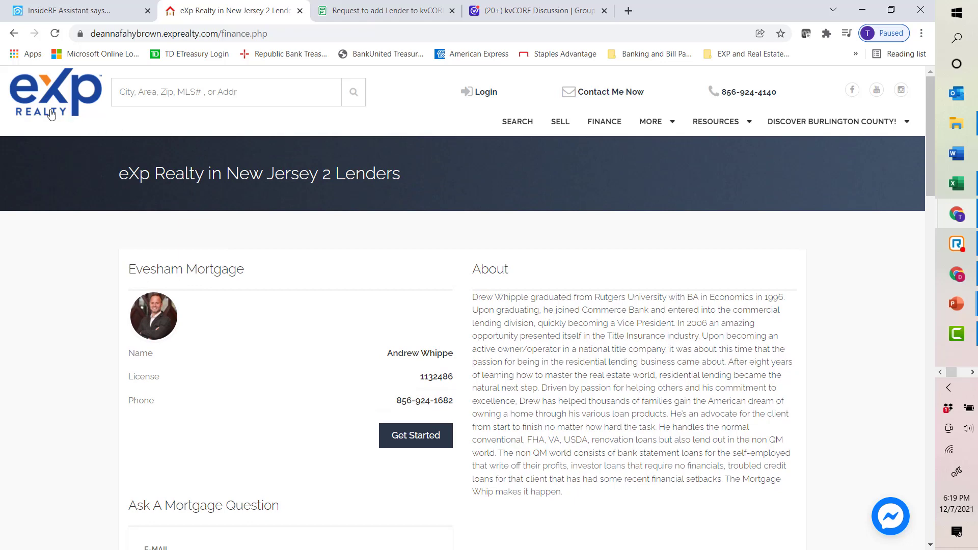
Step: Open Agent Settings from the agent profile, look over call creation, locale and holiday options, and cancel
{"action": "left_click", "coordinate": [49, 113]}
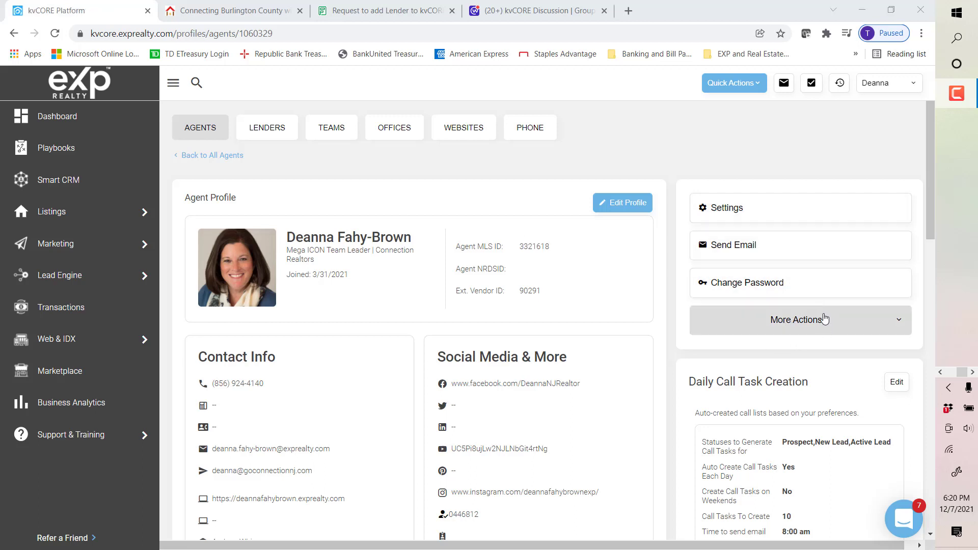
{"action": "left_click", "coordinate": [760, 212]}
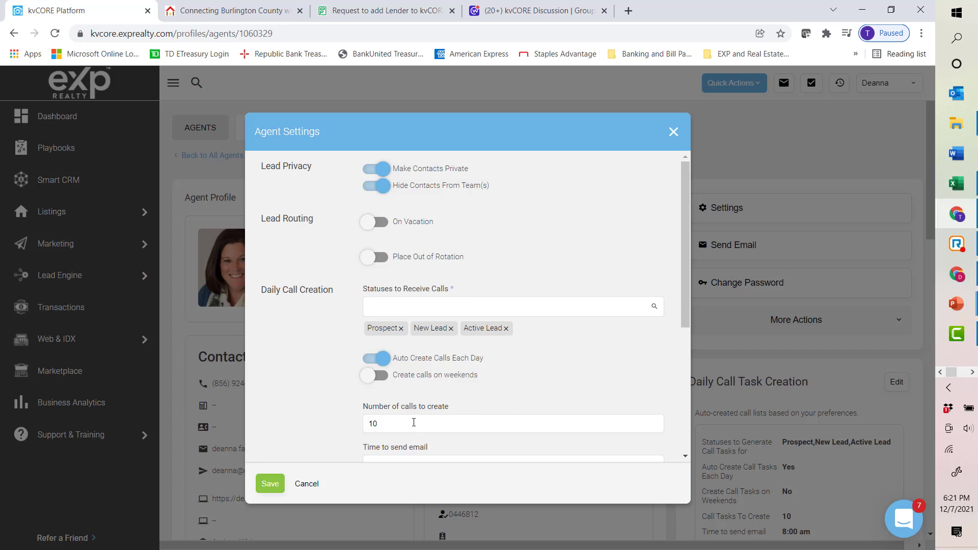
{"action": "scroll", "coordinate": [413, 421], "scroll_direction": "down", "scroll_amount": 1}
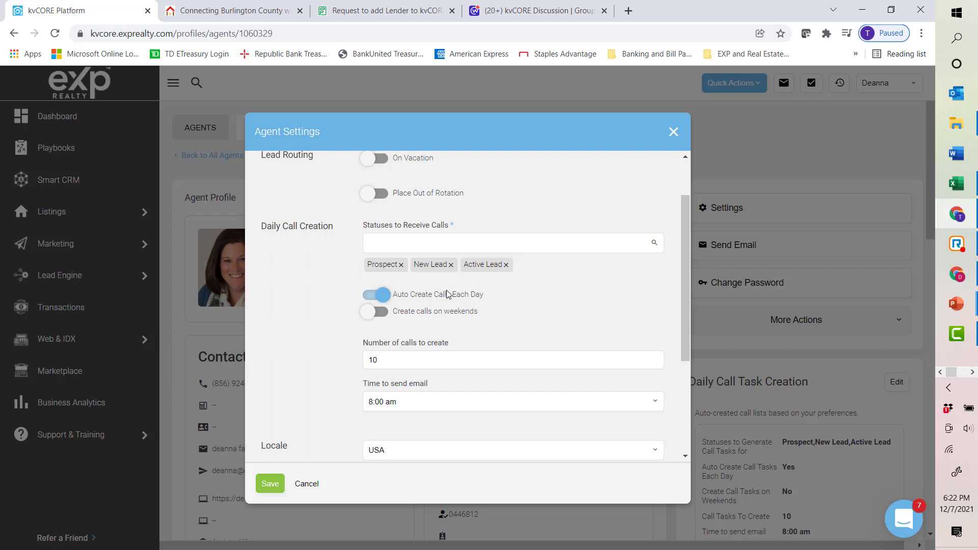
{"action": "scroll", "coordinate": [476, 300], "scroll_direction": "down", "scroll_amount": 3}
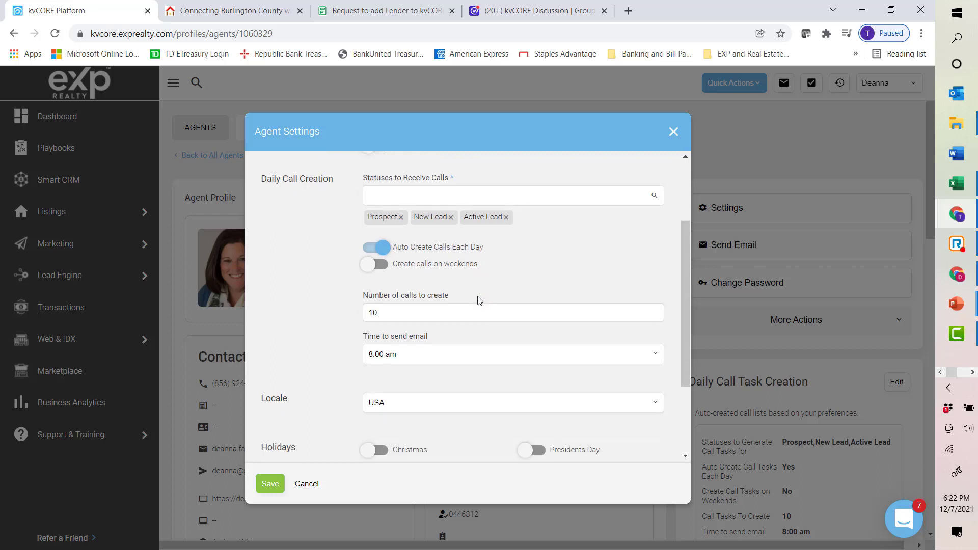
{"action": "scroll", "coordinate": [476, 302], "scroll_direction": "down", "scroll_amount": 1}
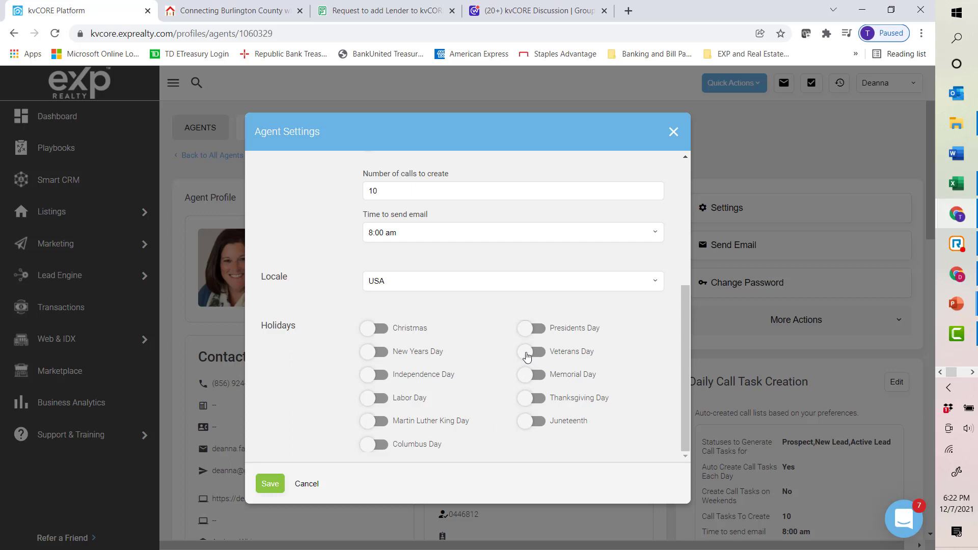
{"action": "left_click", "coordinate": [528, 355]}
{"action": "left_click", "coordinate": [540, 359]}
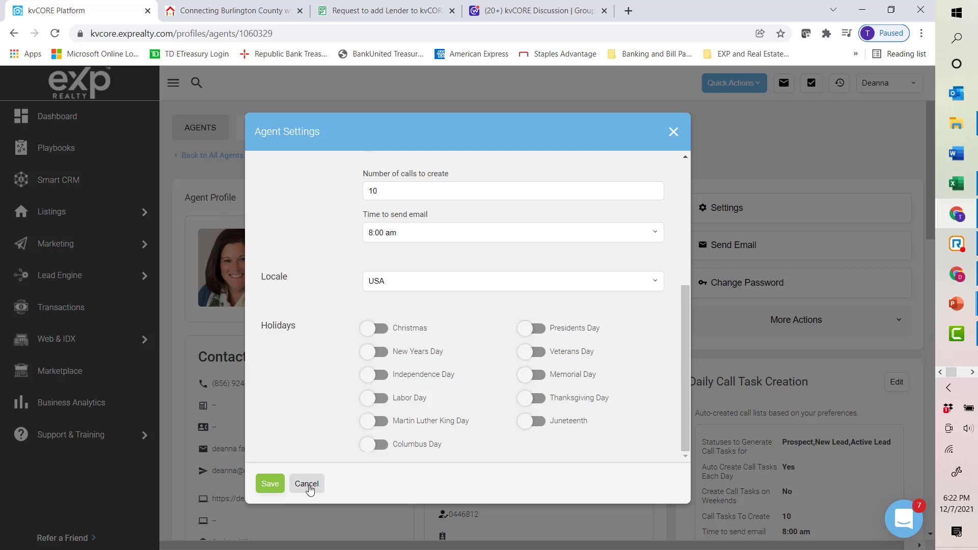
{"action": "left_click", "coordinate": [308, 487]}
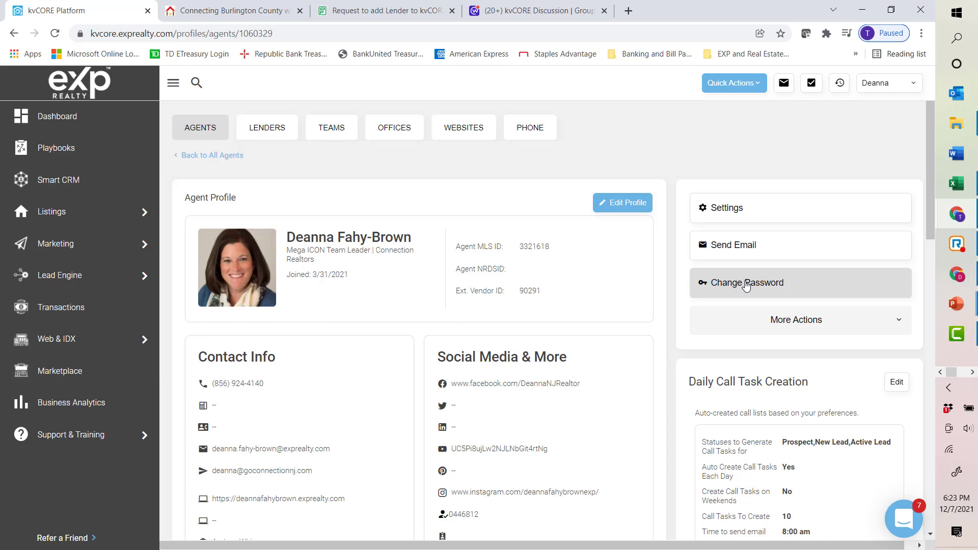
Step: Scroll through the agent profile's contact info, call tasks, offices, About Me and signature sections
{"action": "scroll", "coordinate": [744, 286], "scroll_direction": "down", "scroll_amount": 1}
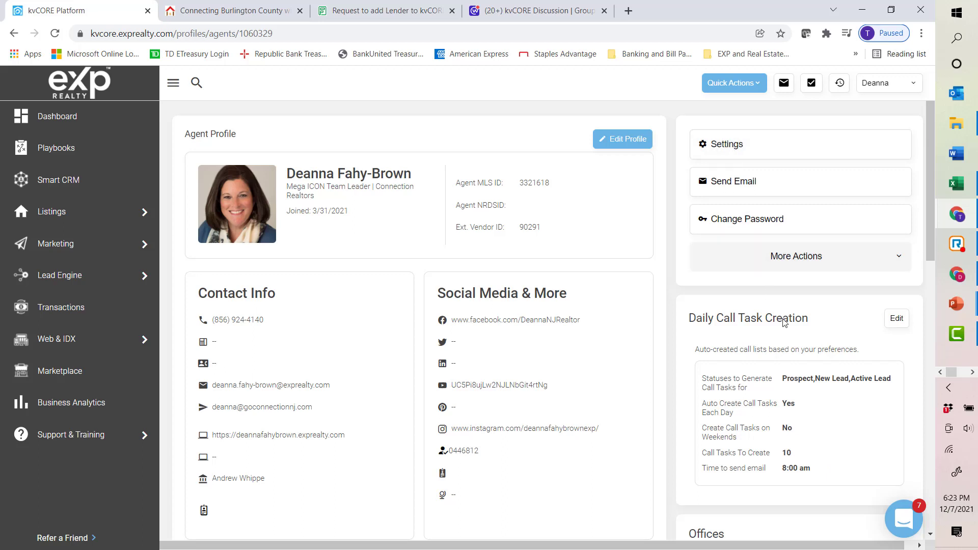
{"action": "scroll", "coordinate": [823, 421], "scroll_direction": "down", "scroll_amount": 3}
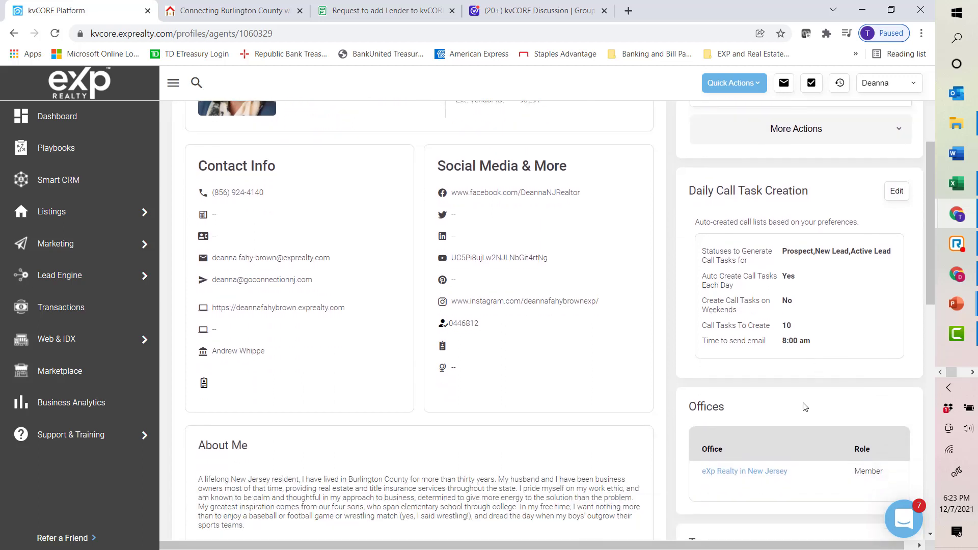
{"action": "scroll", "coordinate": [802, 406], "scroll_direction": "down", "scroll_amount": 1}
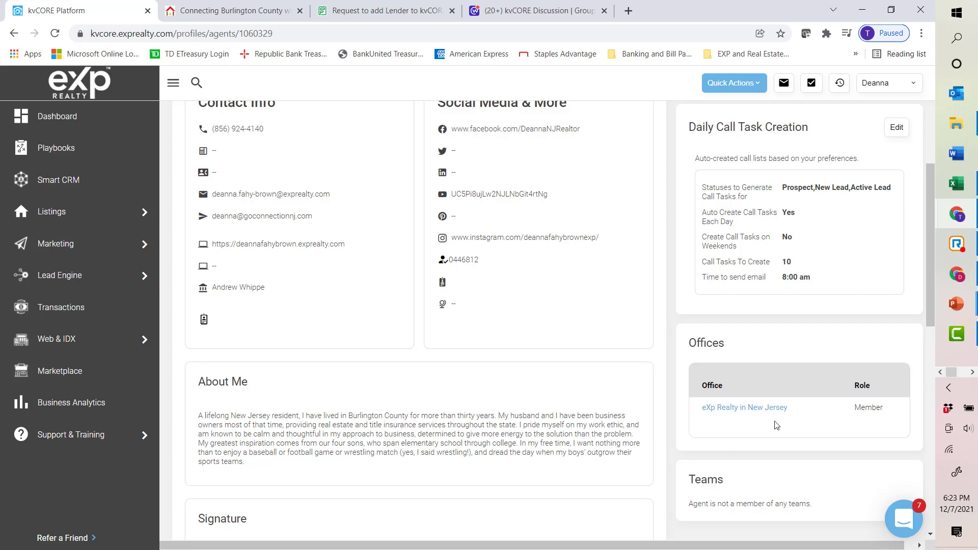
{"action": "scroll", "coordinate": [776, 424], "scroll_direction": "down", "scroll_amount": 3}
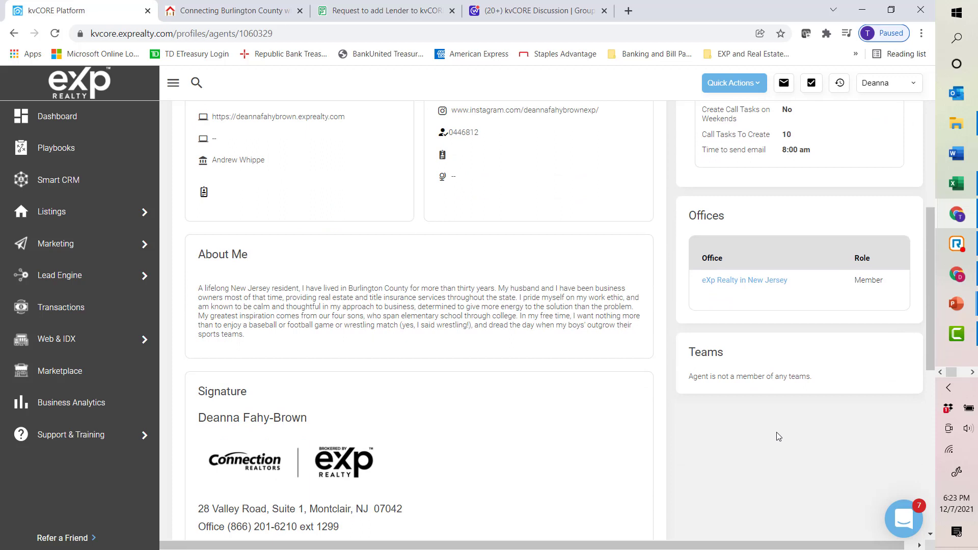
{"action": "scroll", "coordinate": [777, 424], "scroll_direction": "up", "scroll_amount": 5}
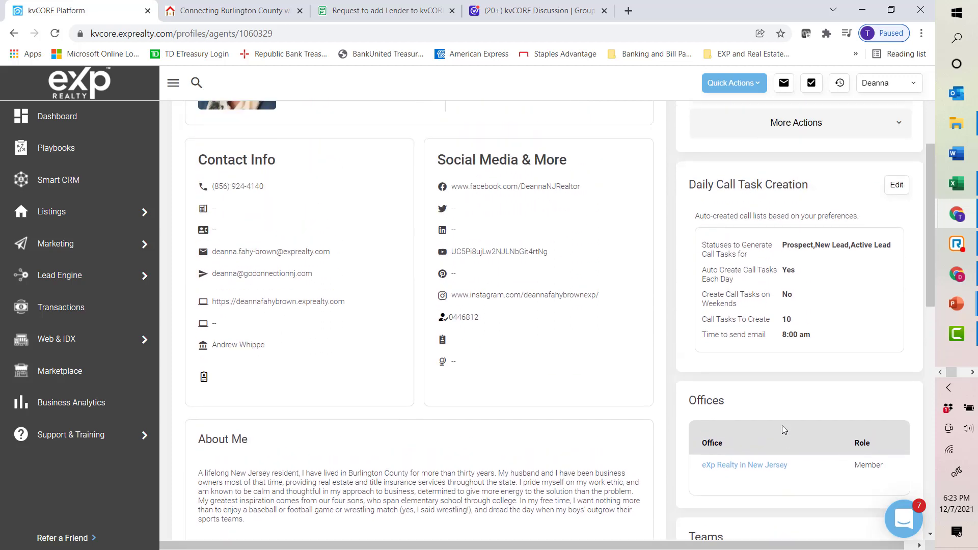
{"action": "scroll", "coordinate": [787, 429], "scroll_direction": "up", "scroll_amount": 3}
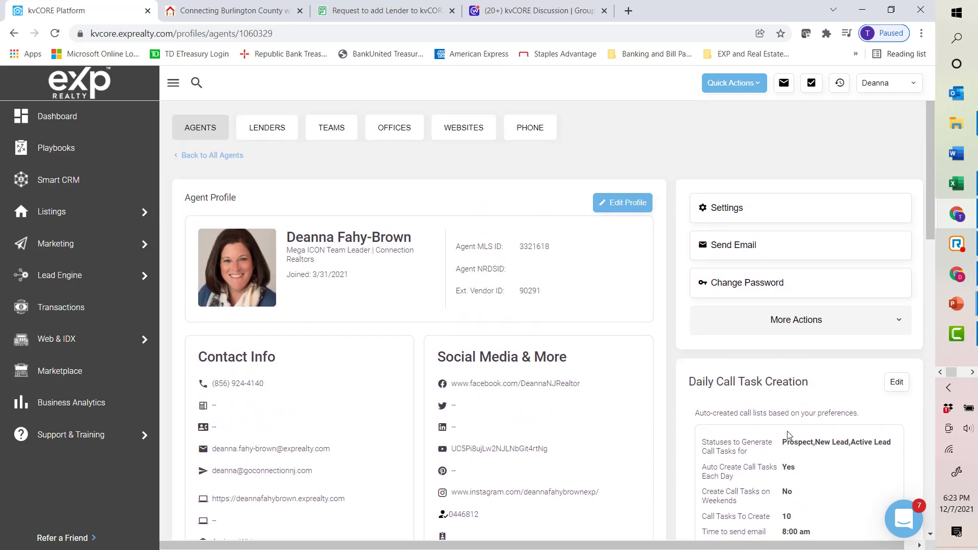
{"action": "scroll", "coordinate": [788, 432], "scroll_direction": "down", "scroll_amount": 1}
{"action": "scroll", "coordinate": [789, 432], "scroll_direction": "up", "scroll_amount": 1}
Step: Open the Marketplace home page, glance at the agent website tab, and return to the Marketplace
{"action": "left_click", "coordinate": [72, 377]}
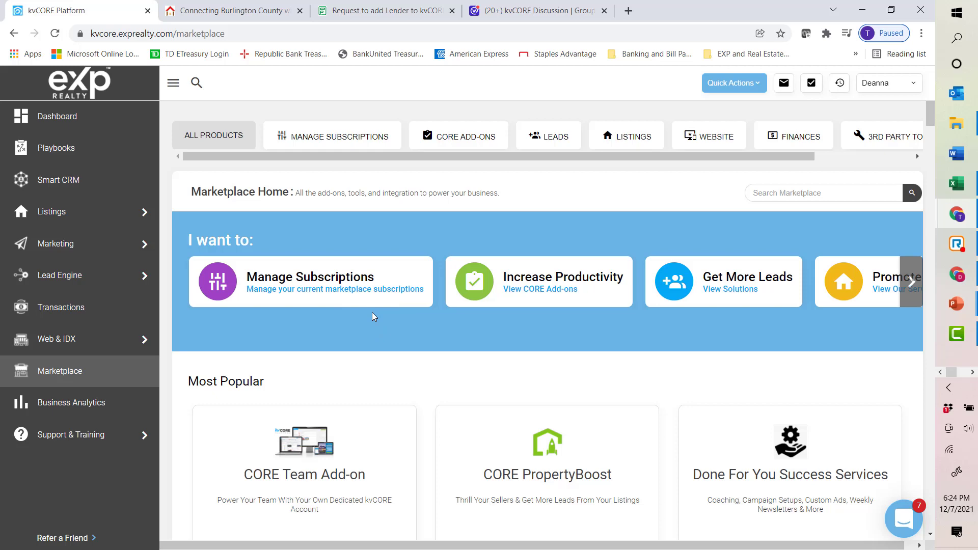
{"action": "left_click", "coordinate": [252, 11]}
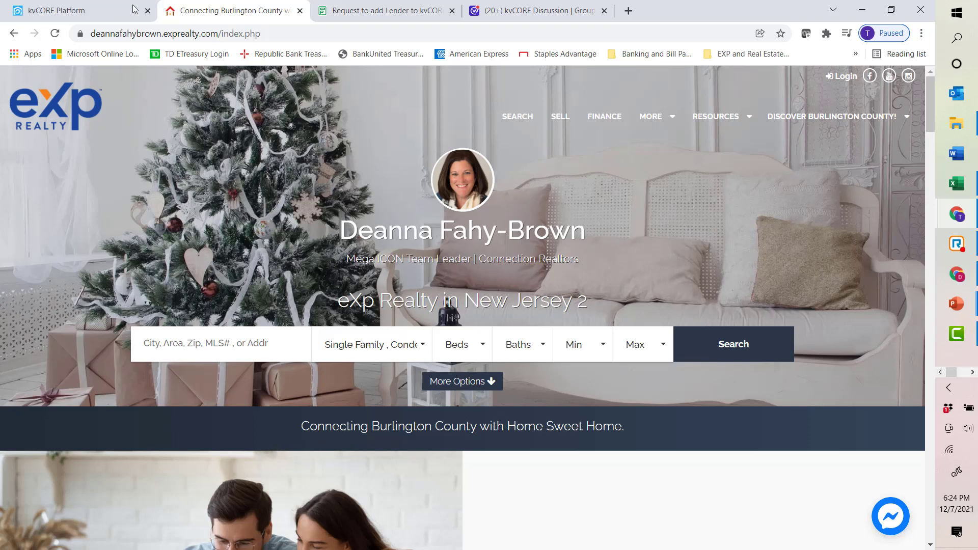
{"action": "left_click", "coordinate": [96, 13]}
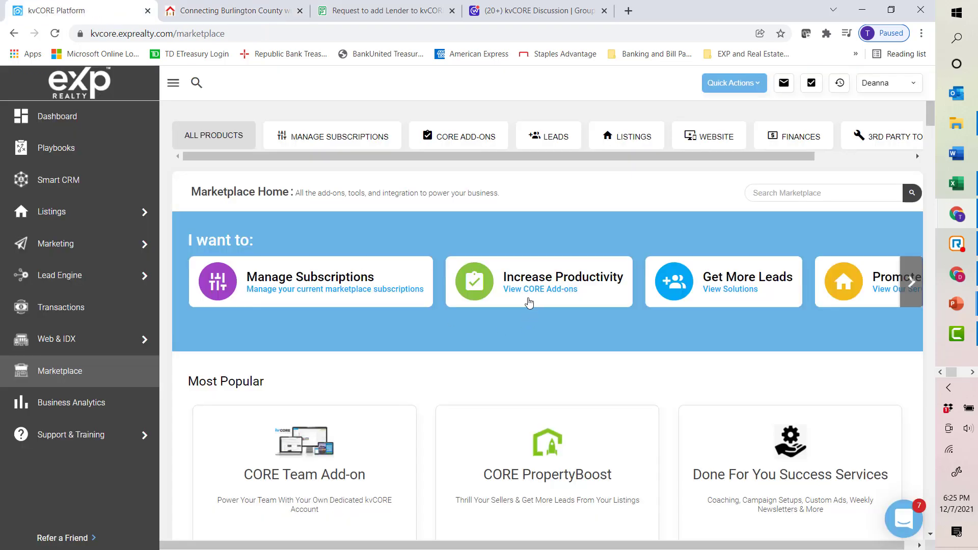